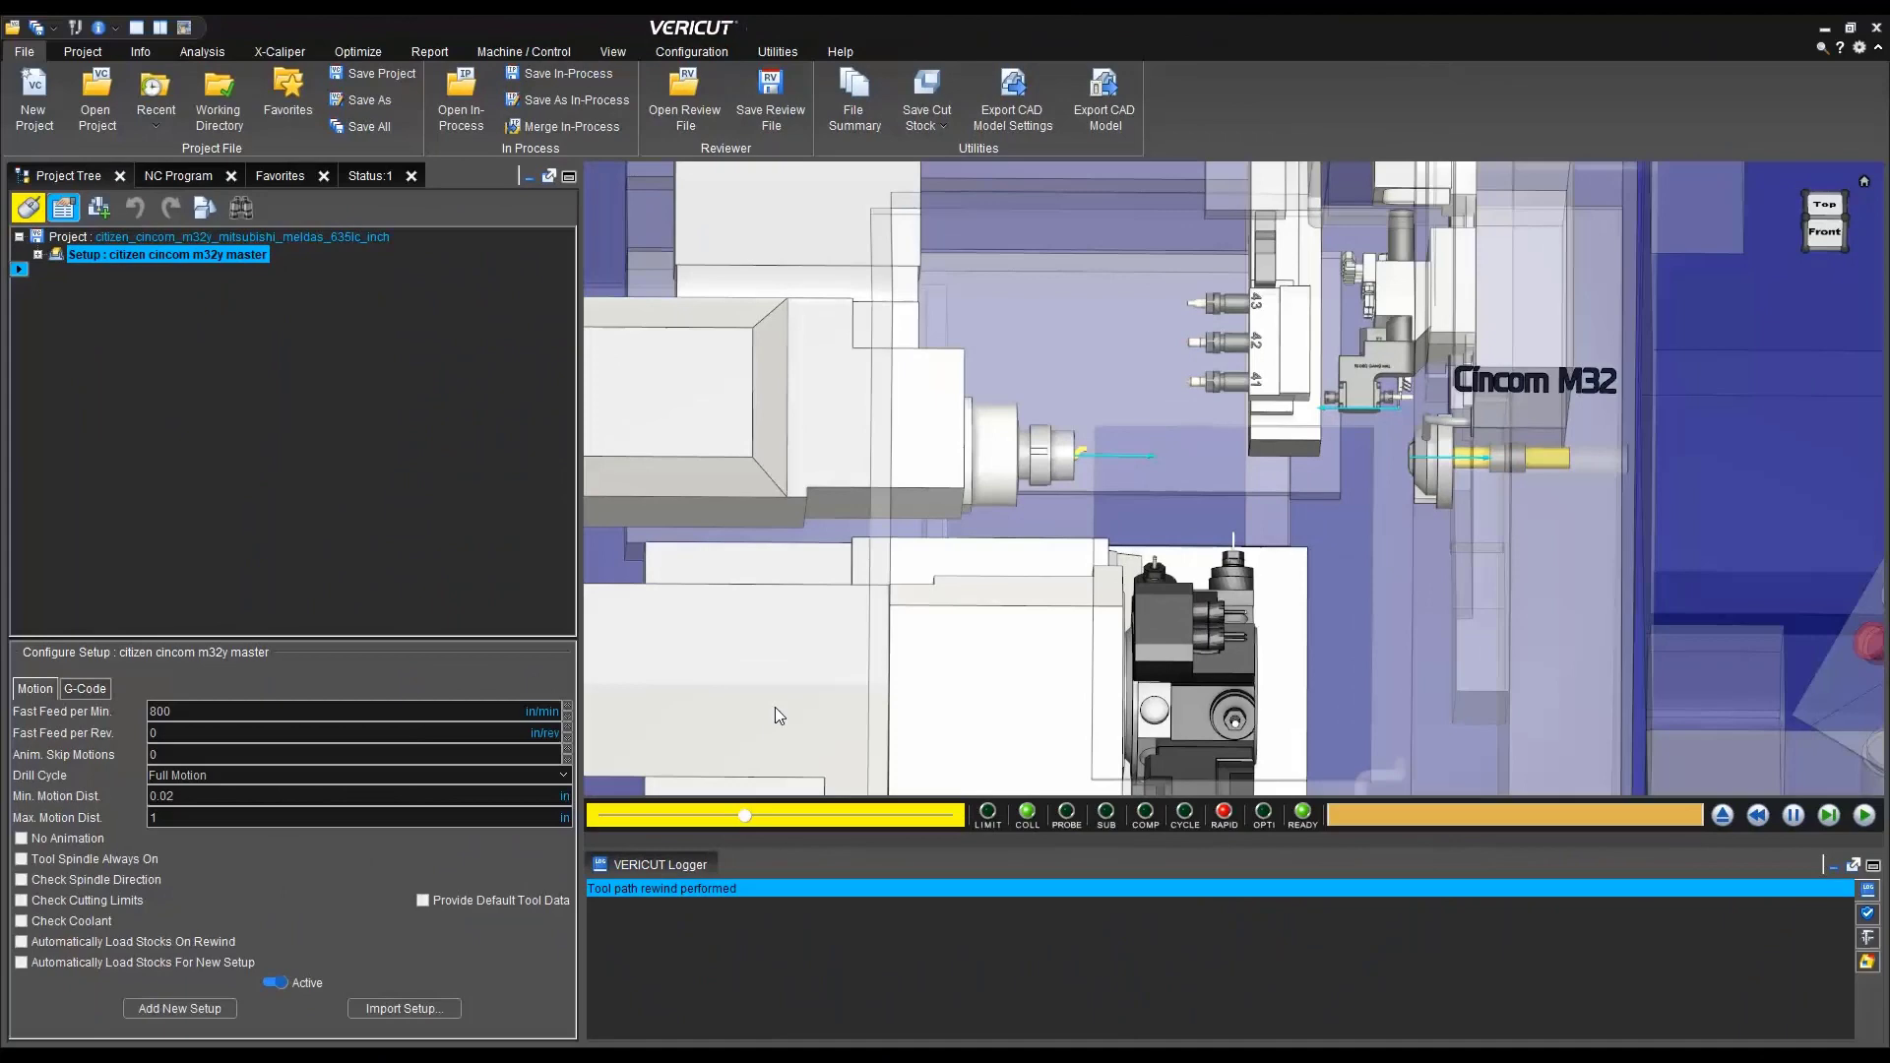
# Load additive_beam_magic2_sin840d_mm.vcproject from the Master Template folder into VERICUT's Project Tree
pyautogui.hotkey('alt', 'Tab')
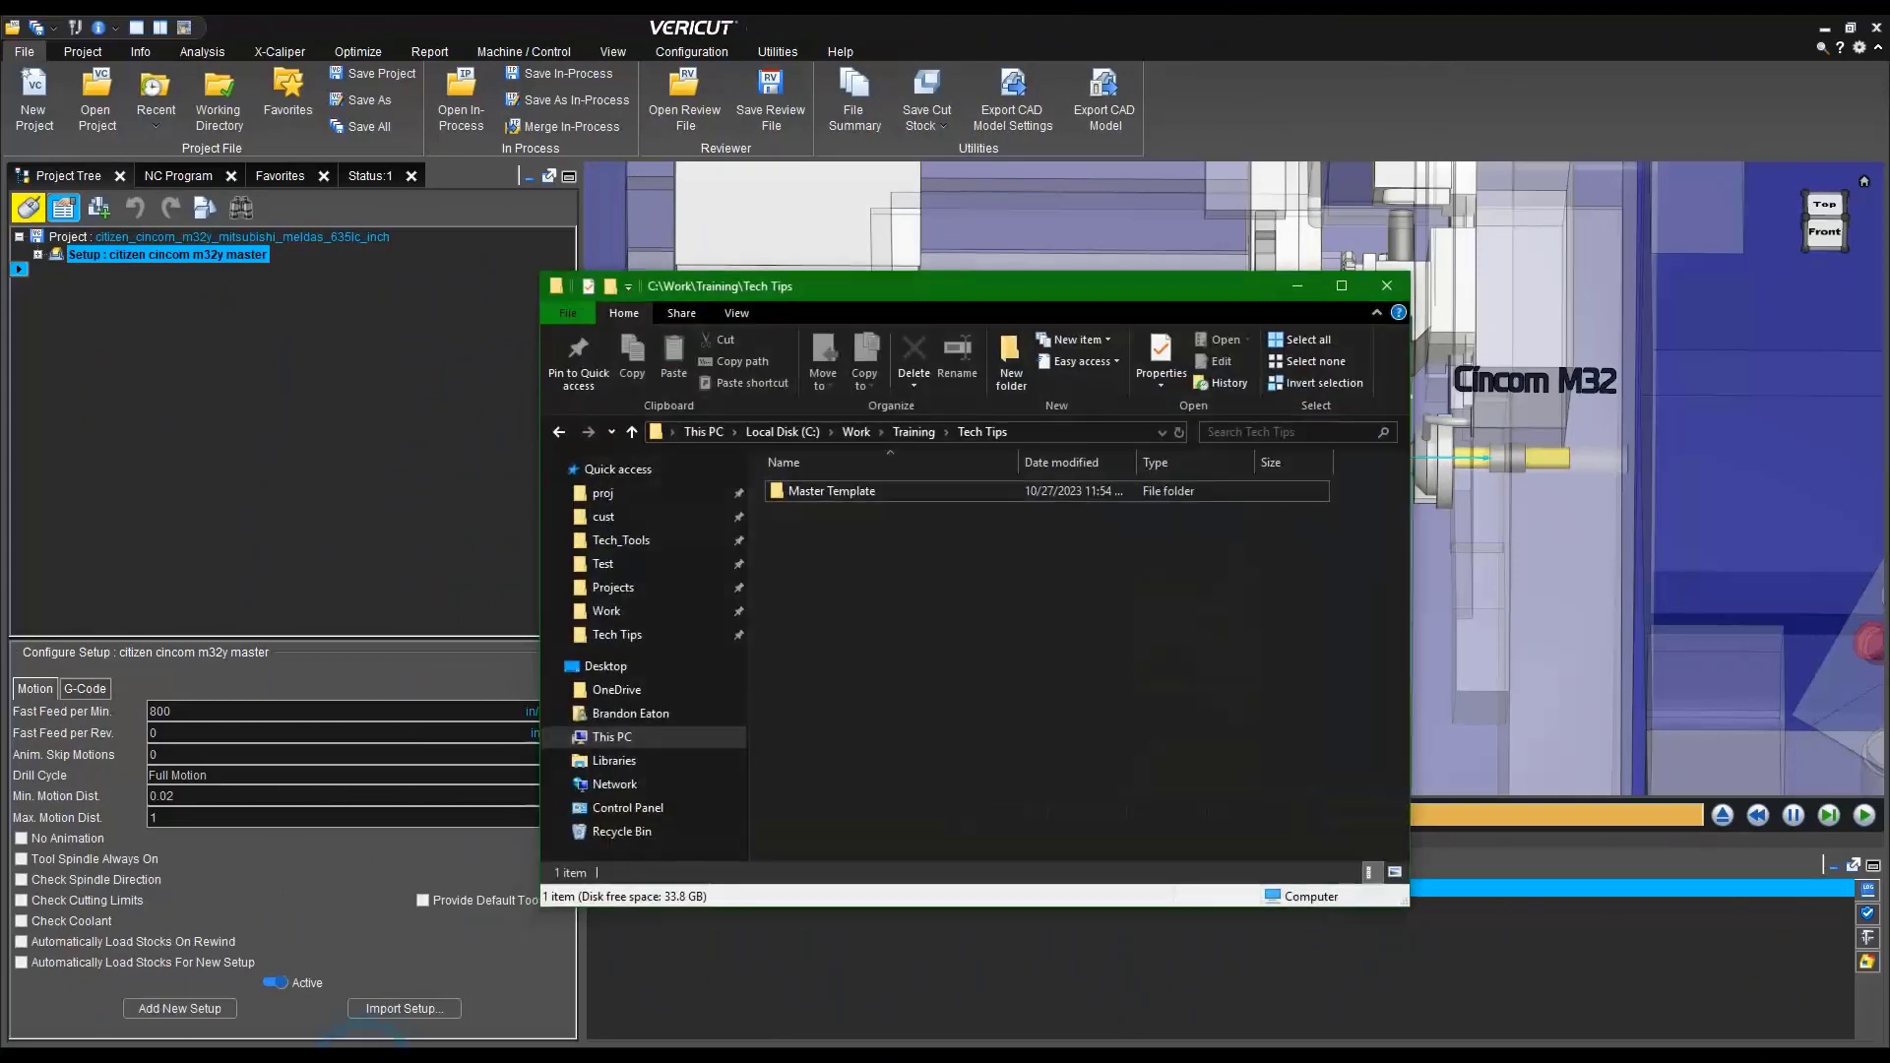
pyautogui.doubleClick(824, 494)
pyautogui.doubleClick(873, 495)
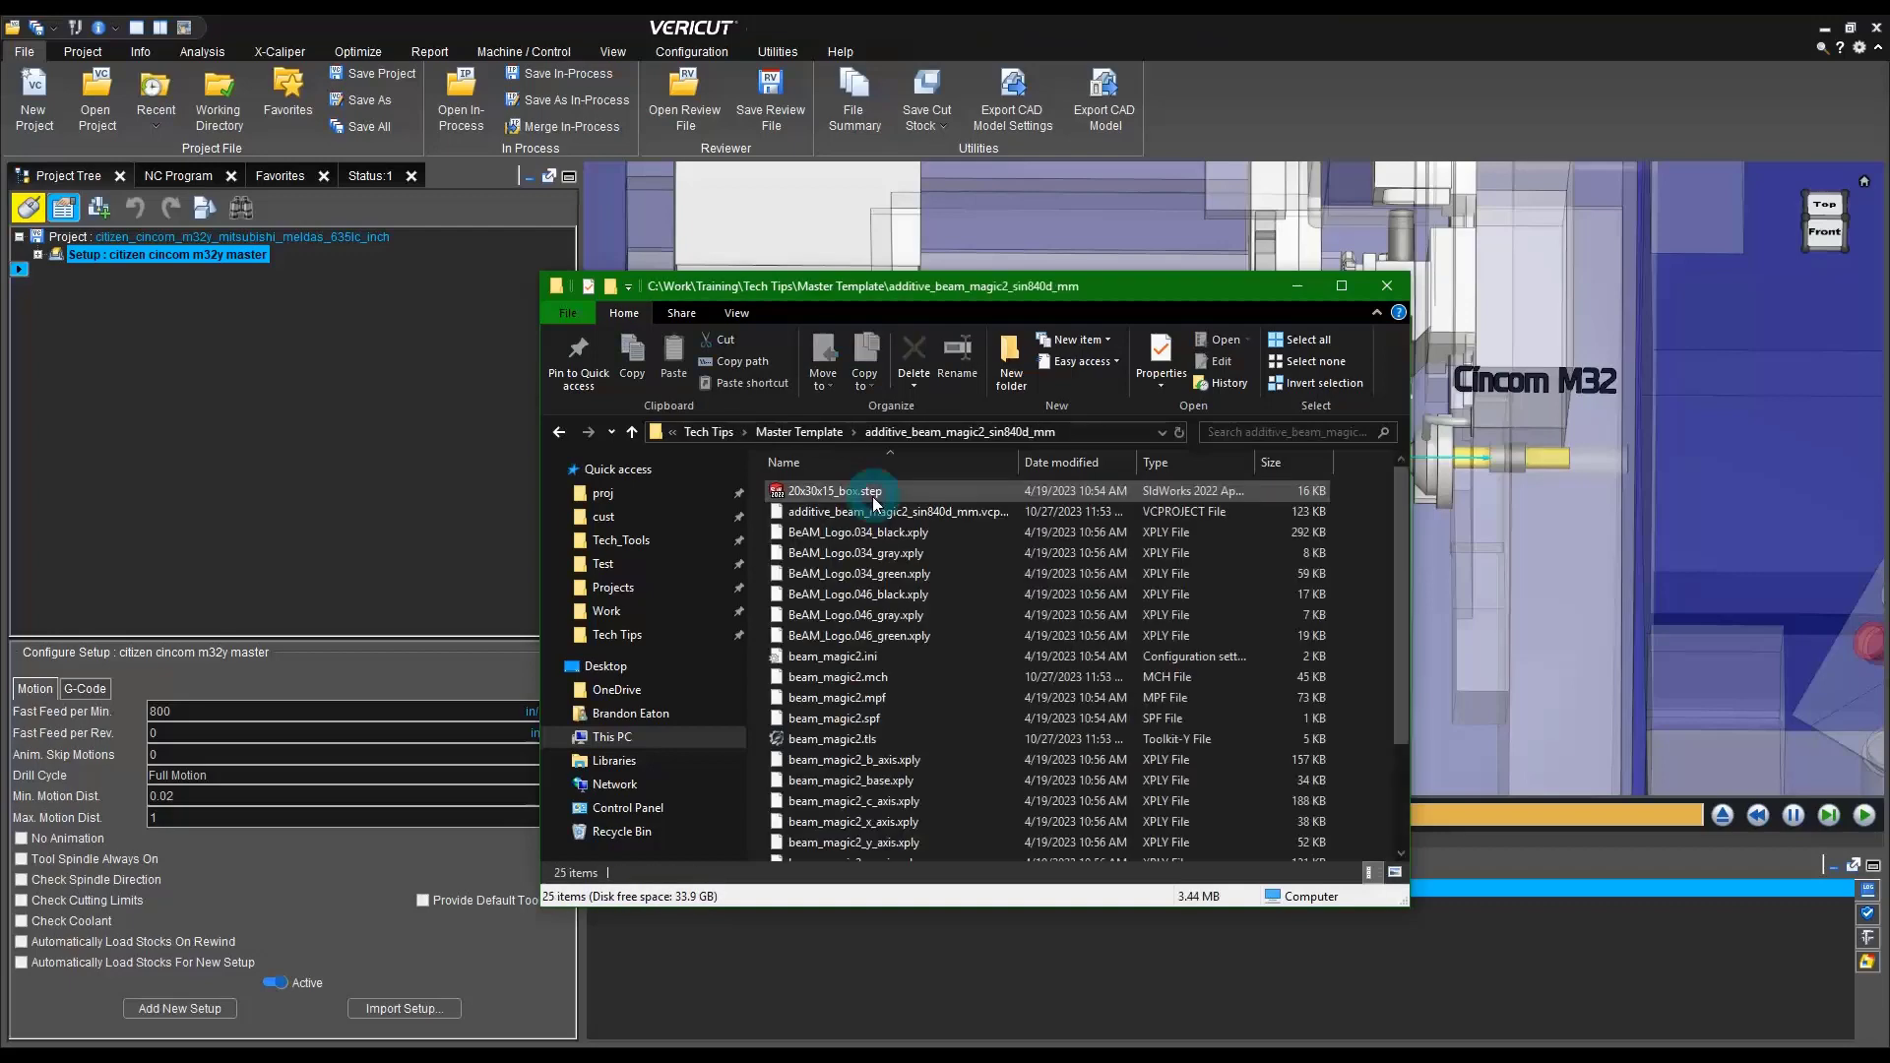
pyautogui.click(896, 511)
pyautogui.moveTo(896, 511); pyautogui.dragTo(293, 384)
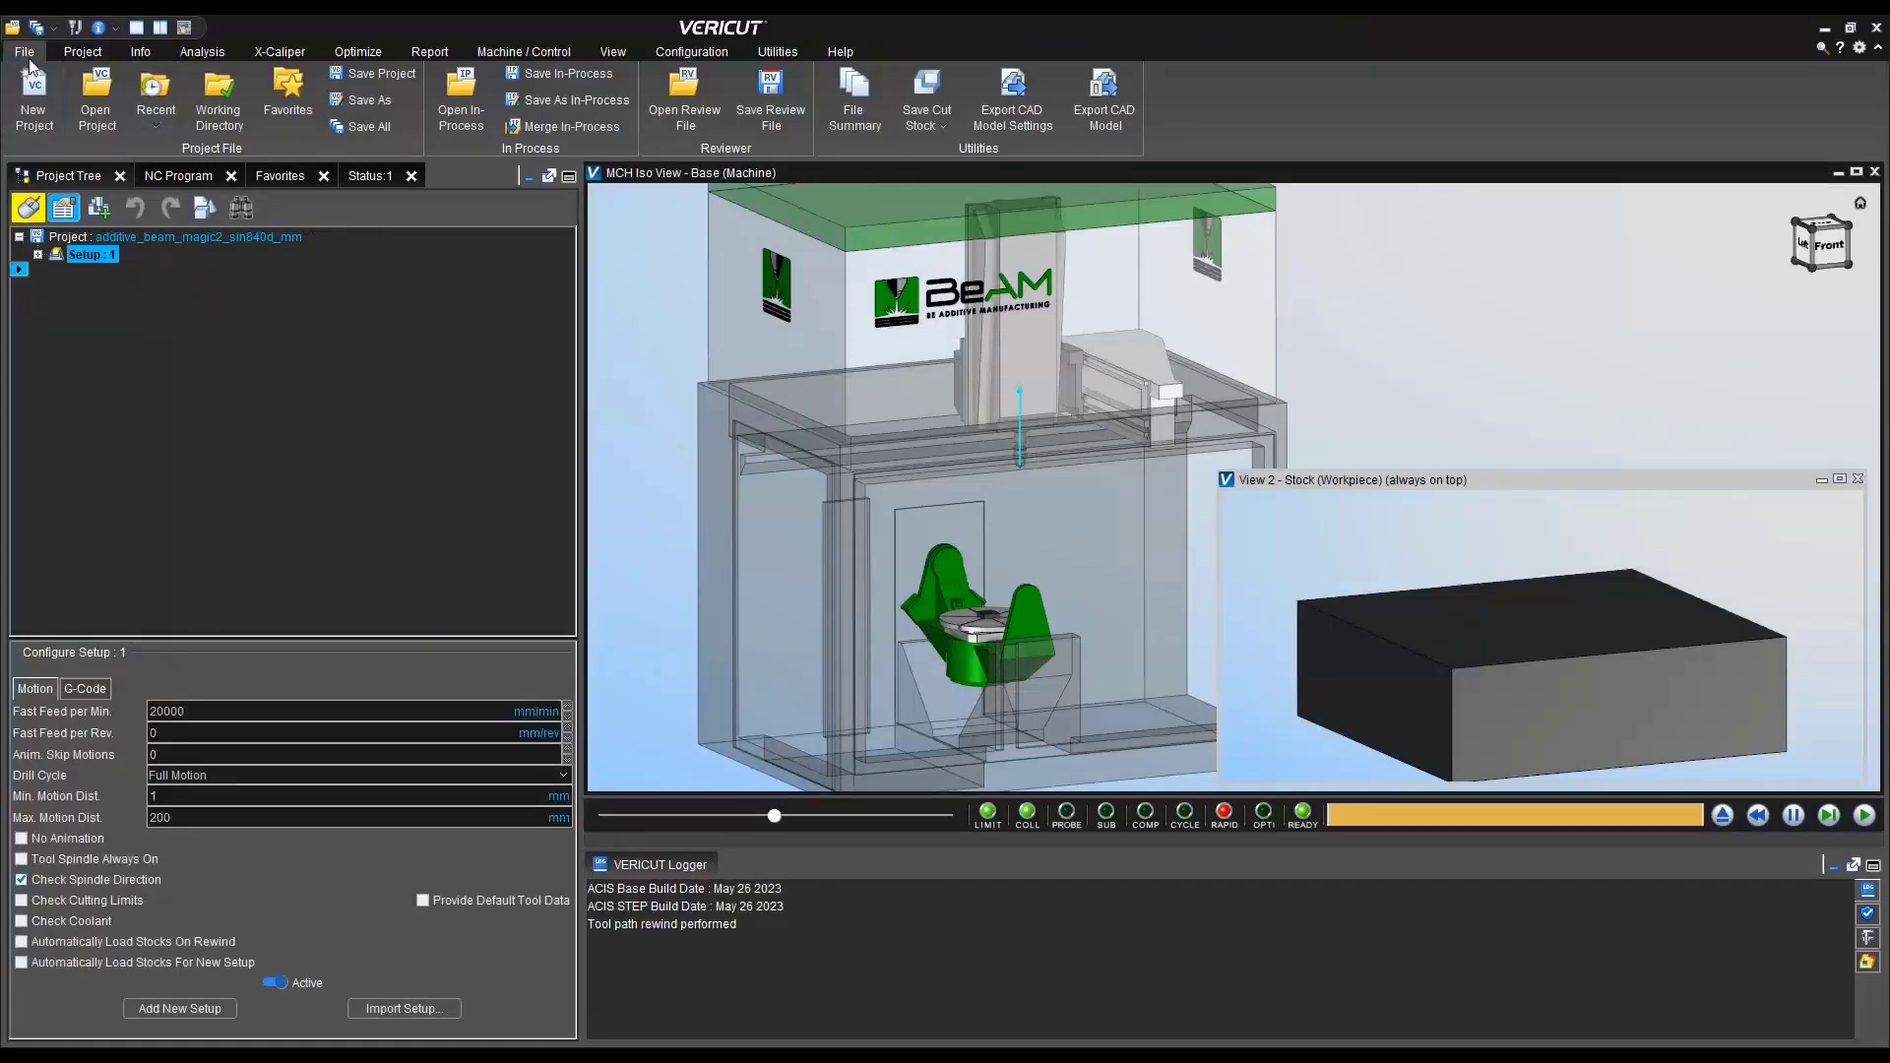
# In File Summary, set the copy mode to Copy selected files to Directory
pyautogui.click(850, 122)
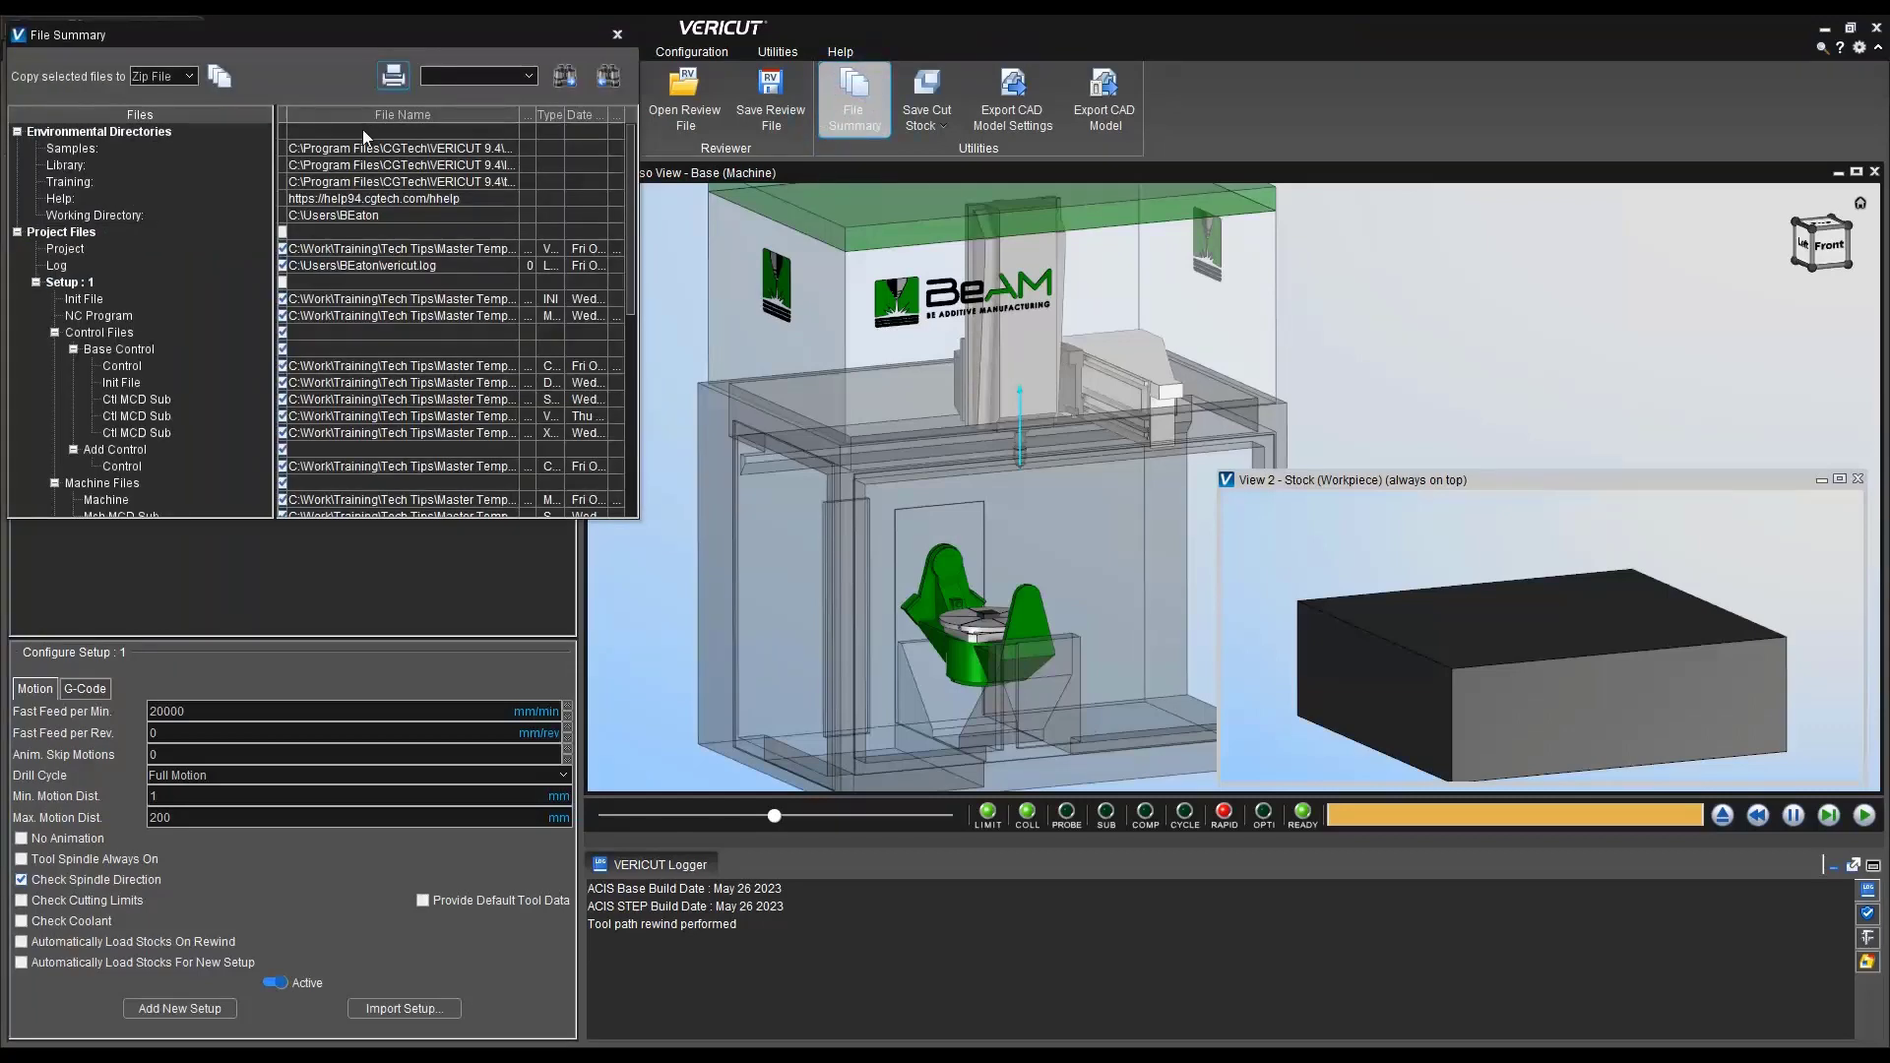
pyautogui.click(191, 81)
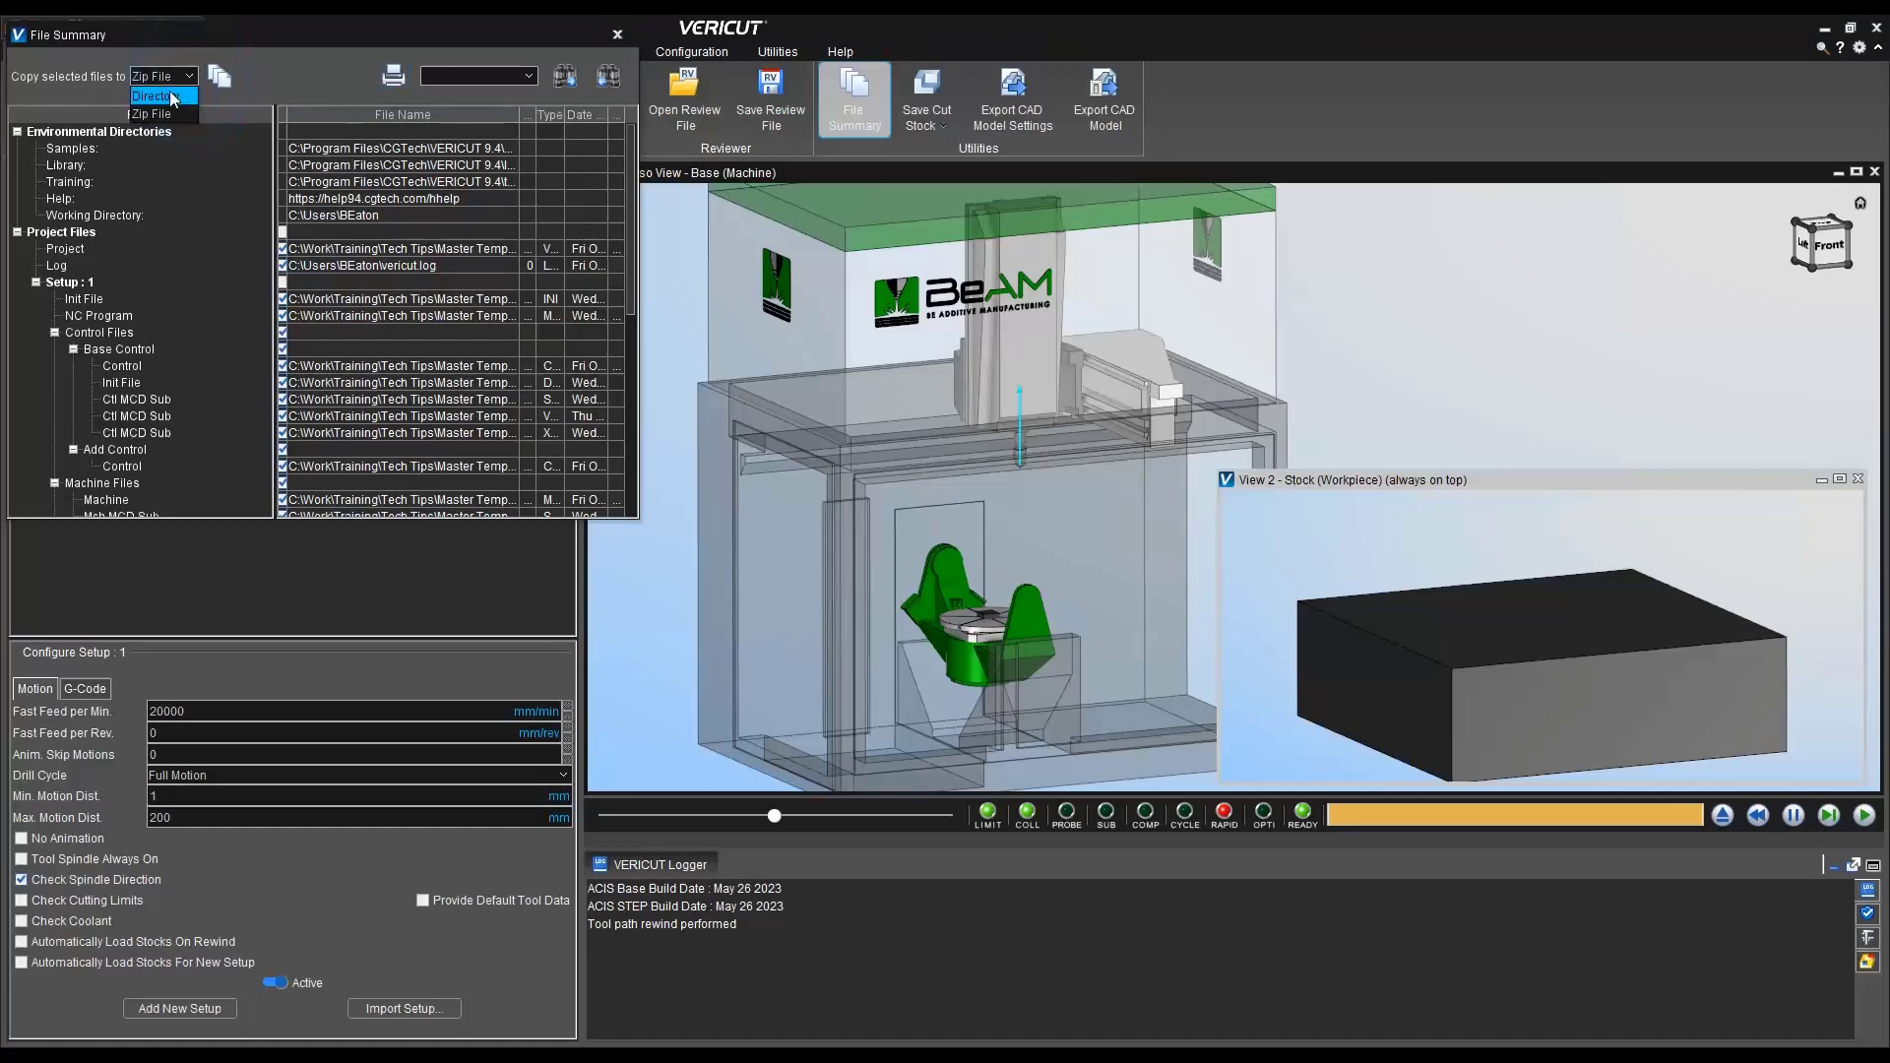
pyautogui.click(219, 79)
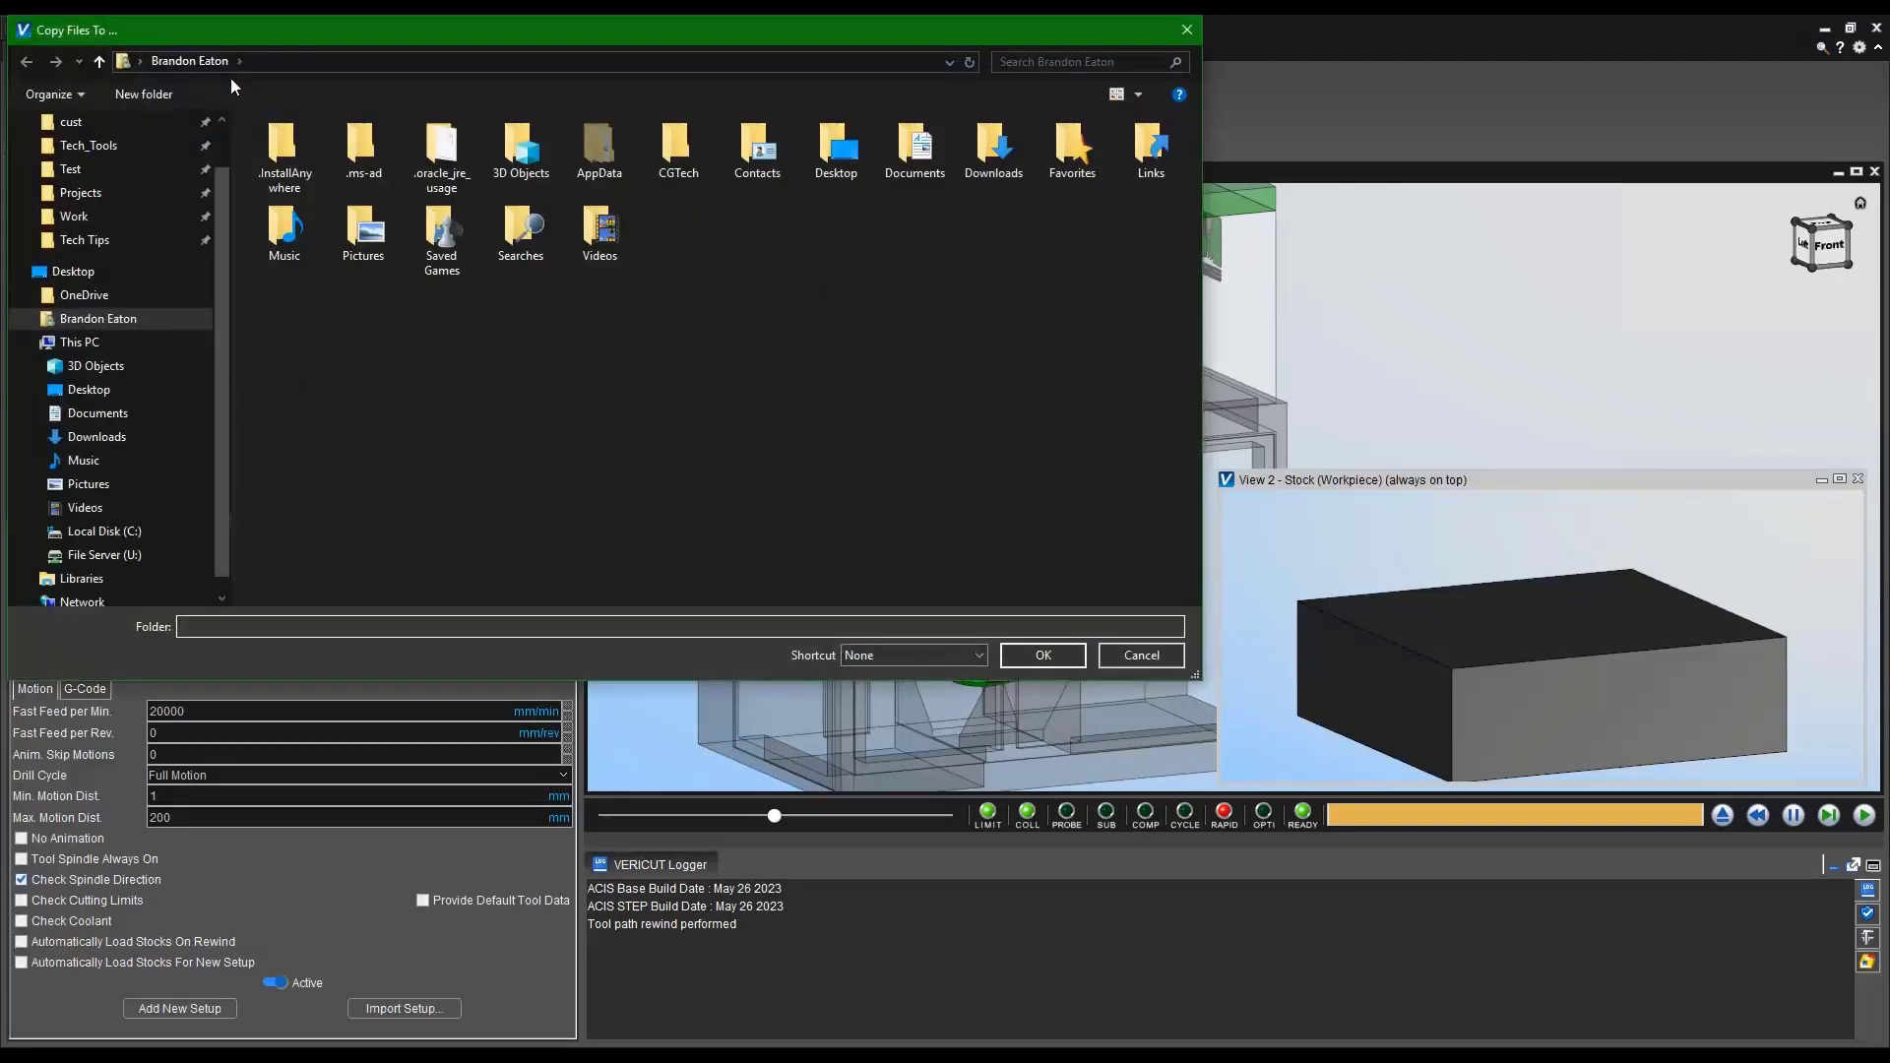
# Create a new R001 folder in Tech Tips and choose it as the copy destination
pyautogui.click(84, 240)
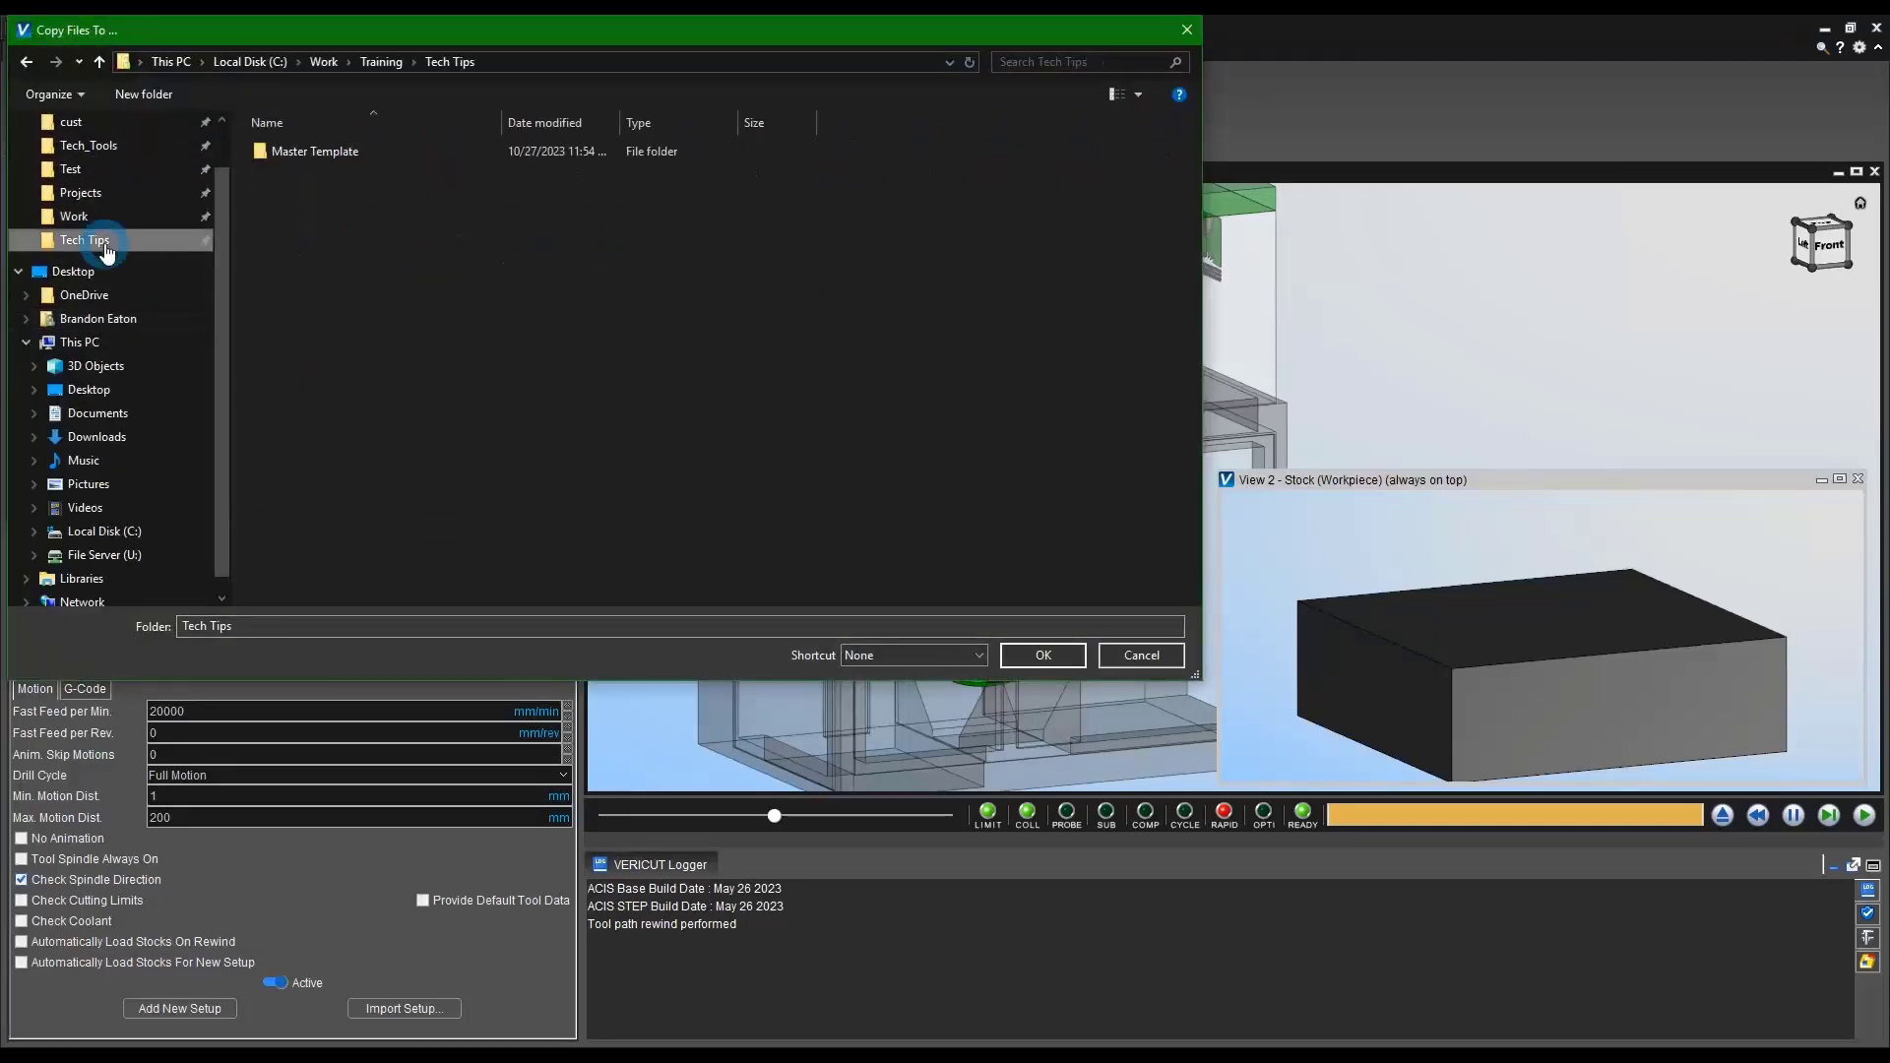
pyautogui.rightClick(325, 269)
pyautogui.moveTo(417, 477)
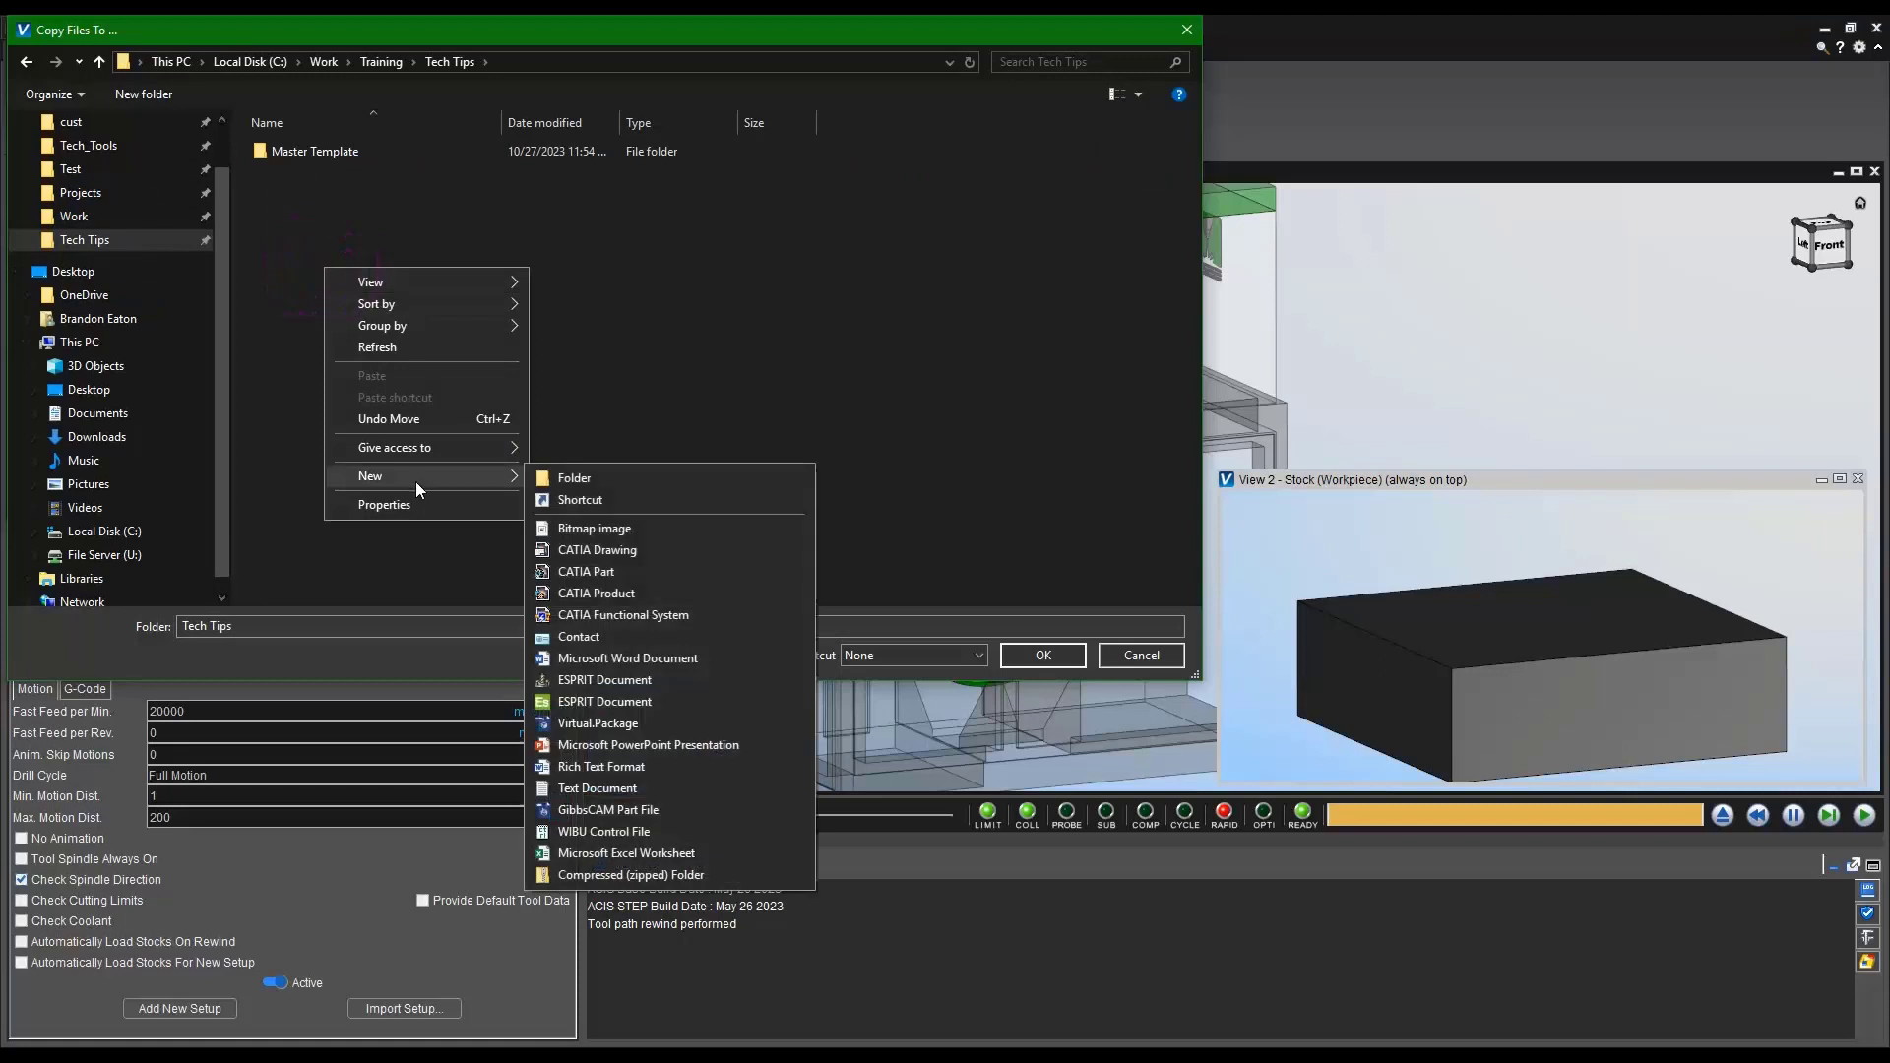
pyautogui.click(591, 477)
pyautogui.write('R')
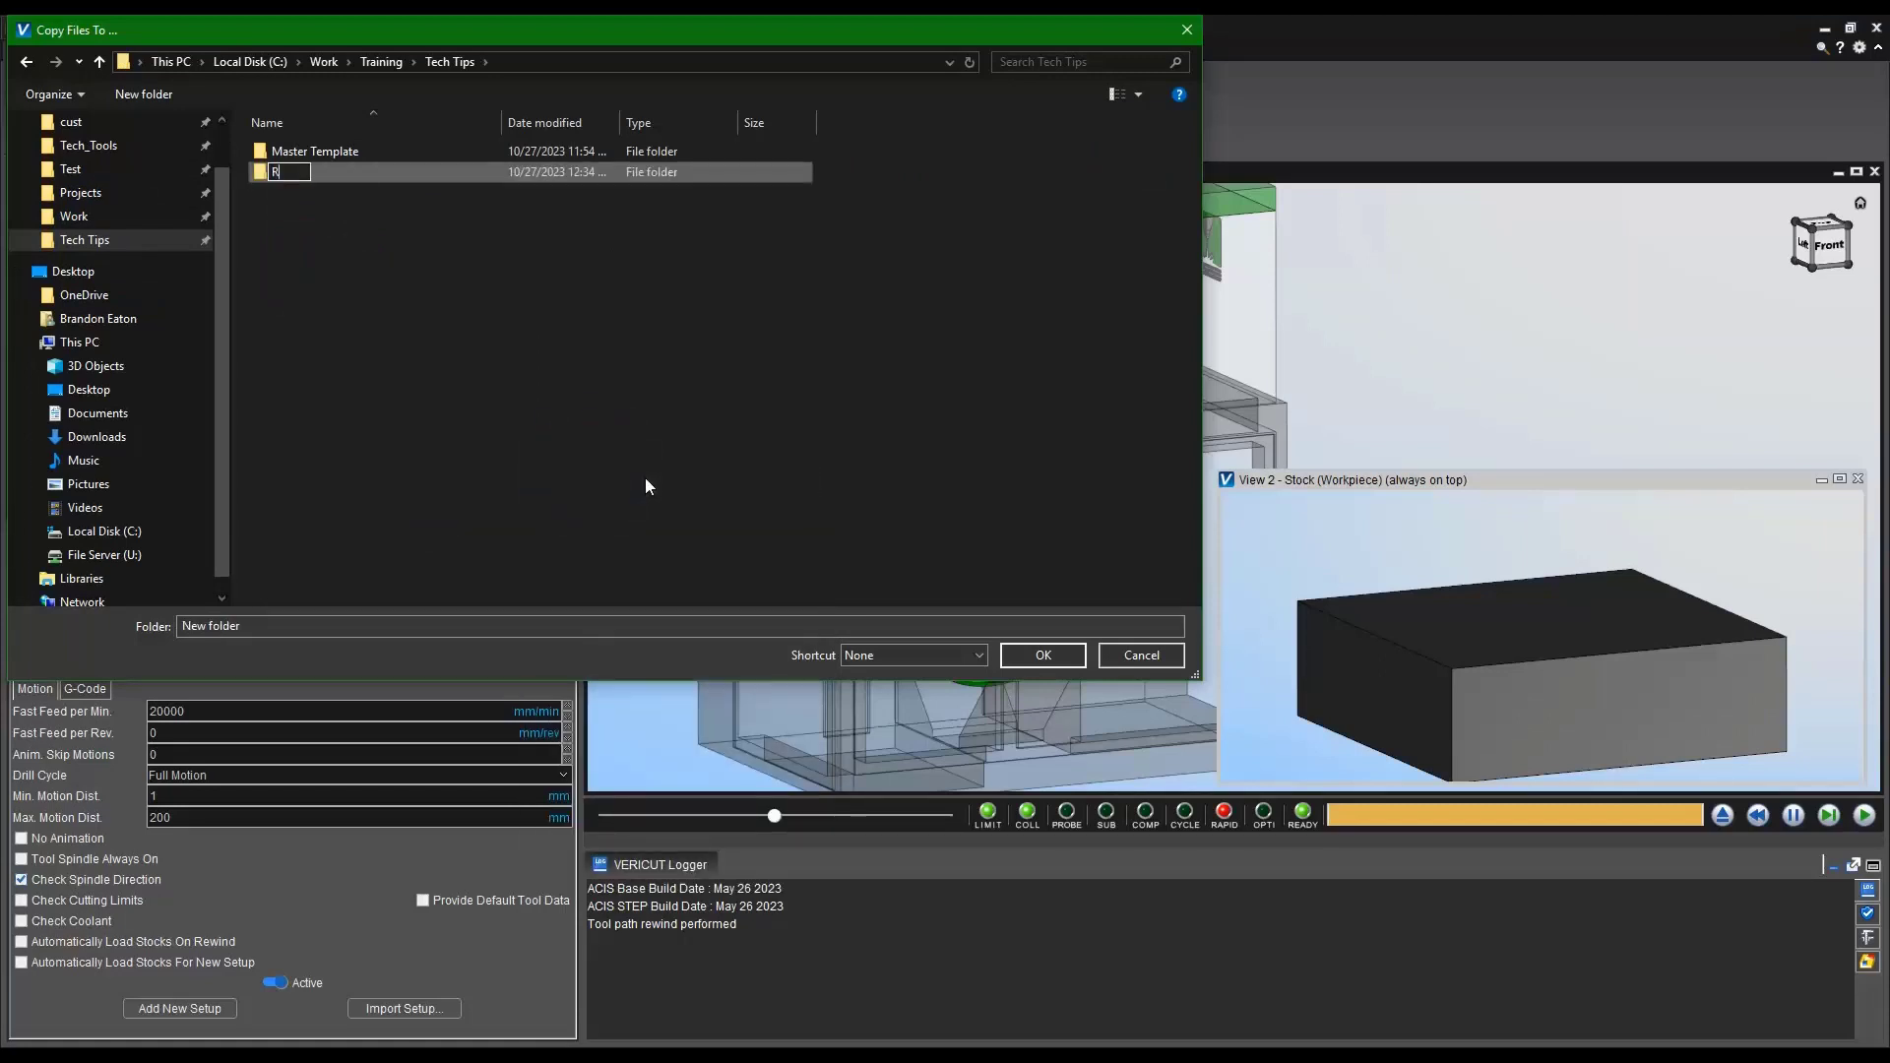
pyautogui.write('001')
pyautogui.press('Return')
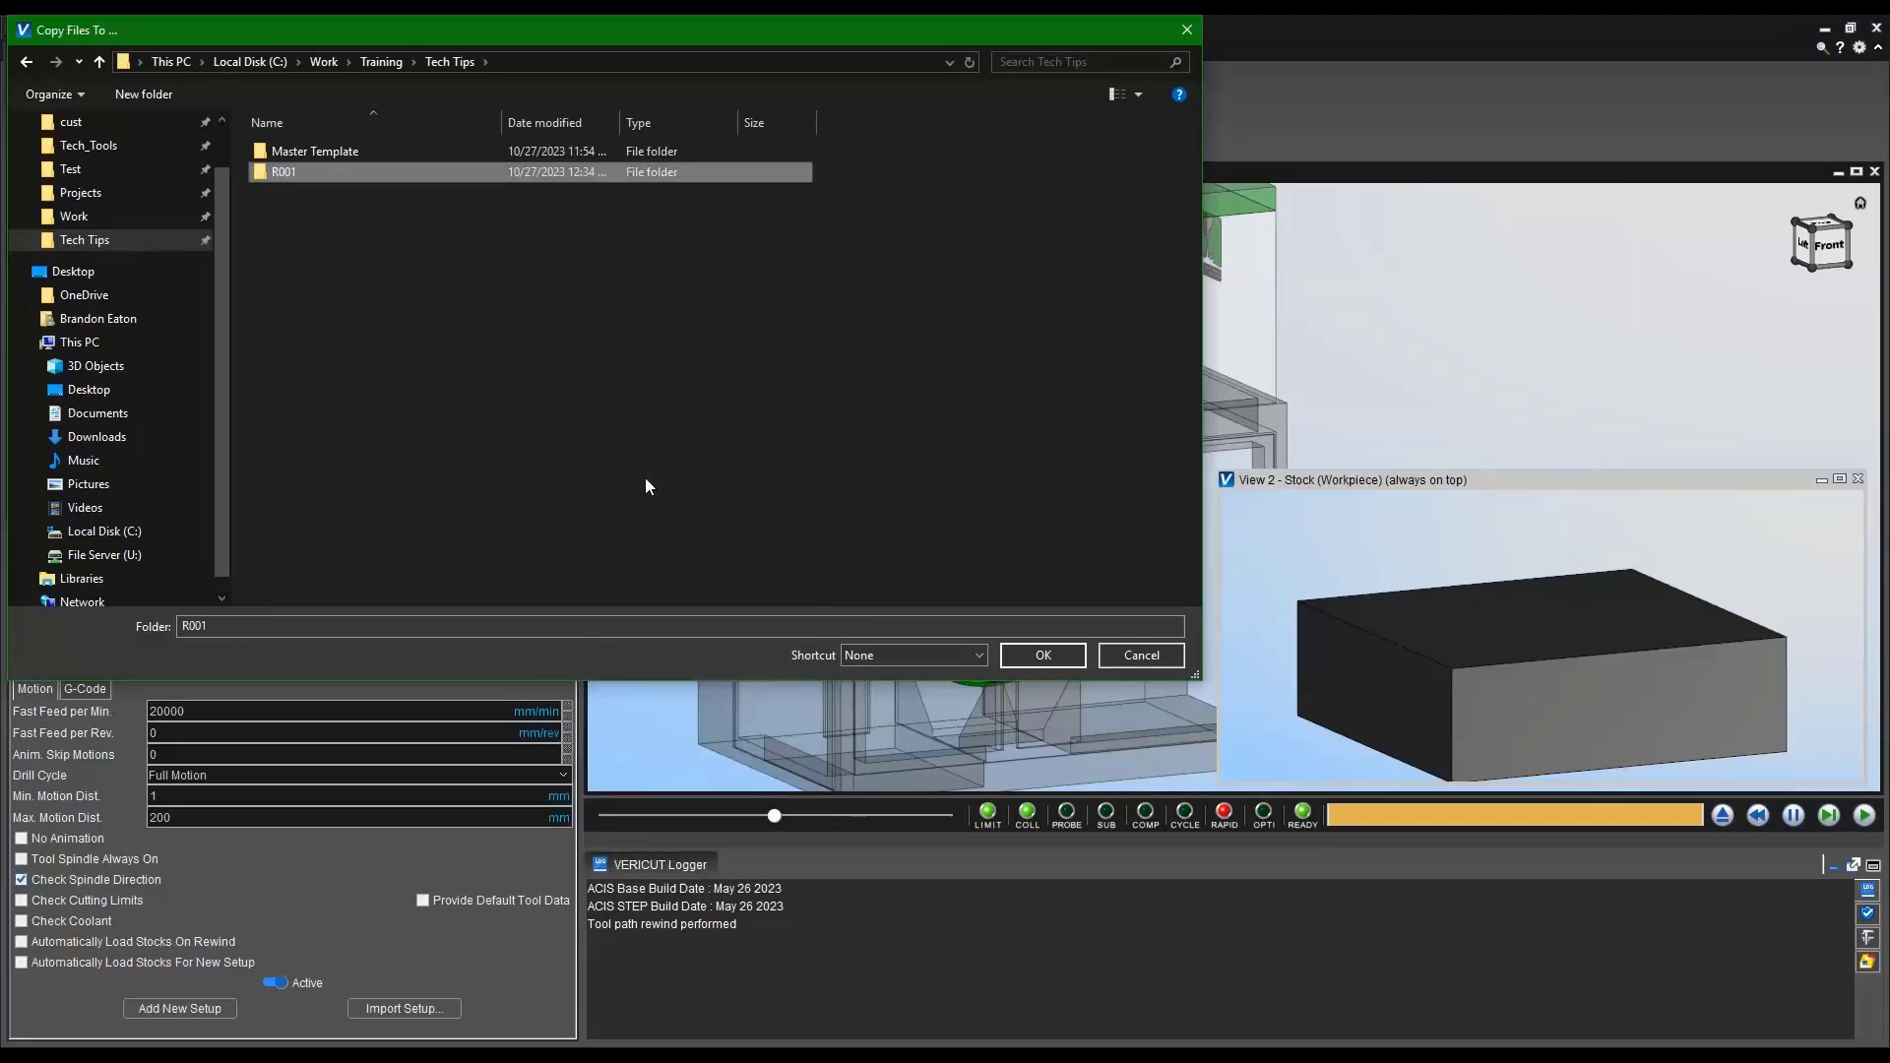
pyautogui.doubleClick(290, 172)
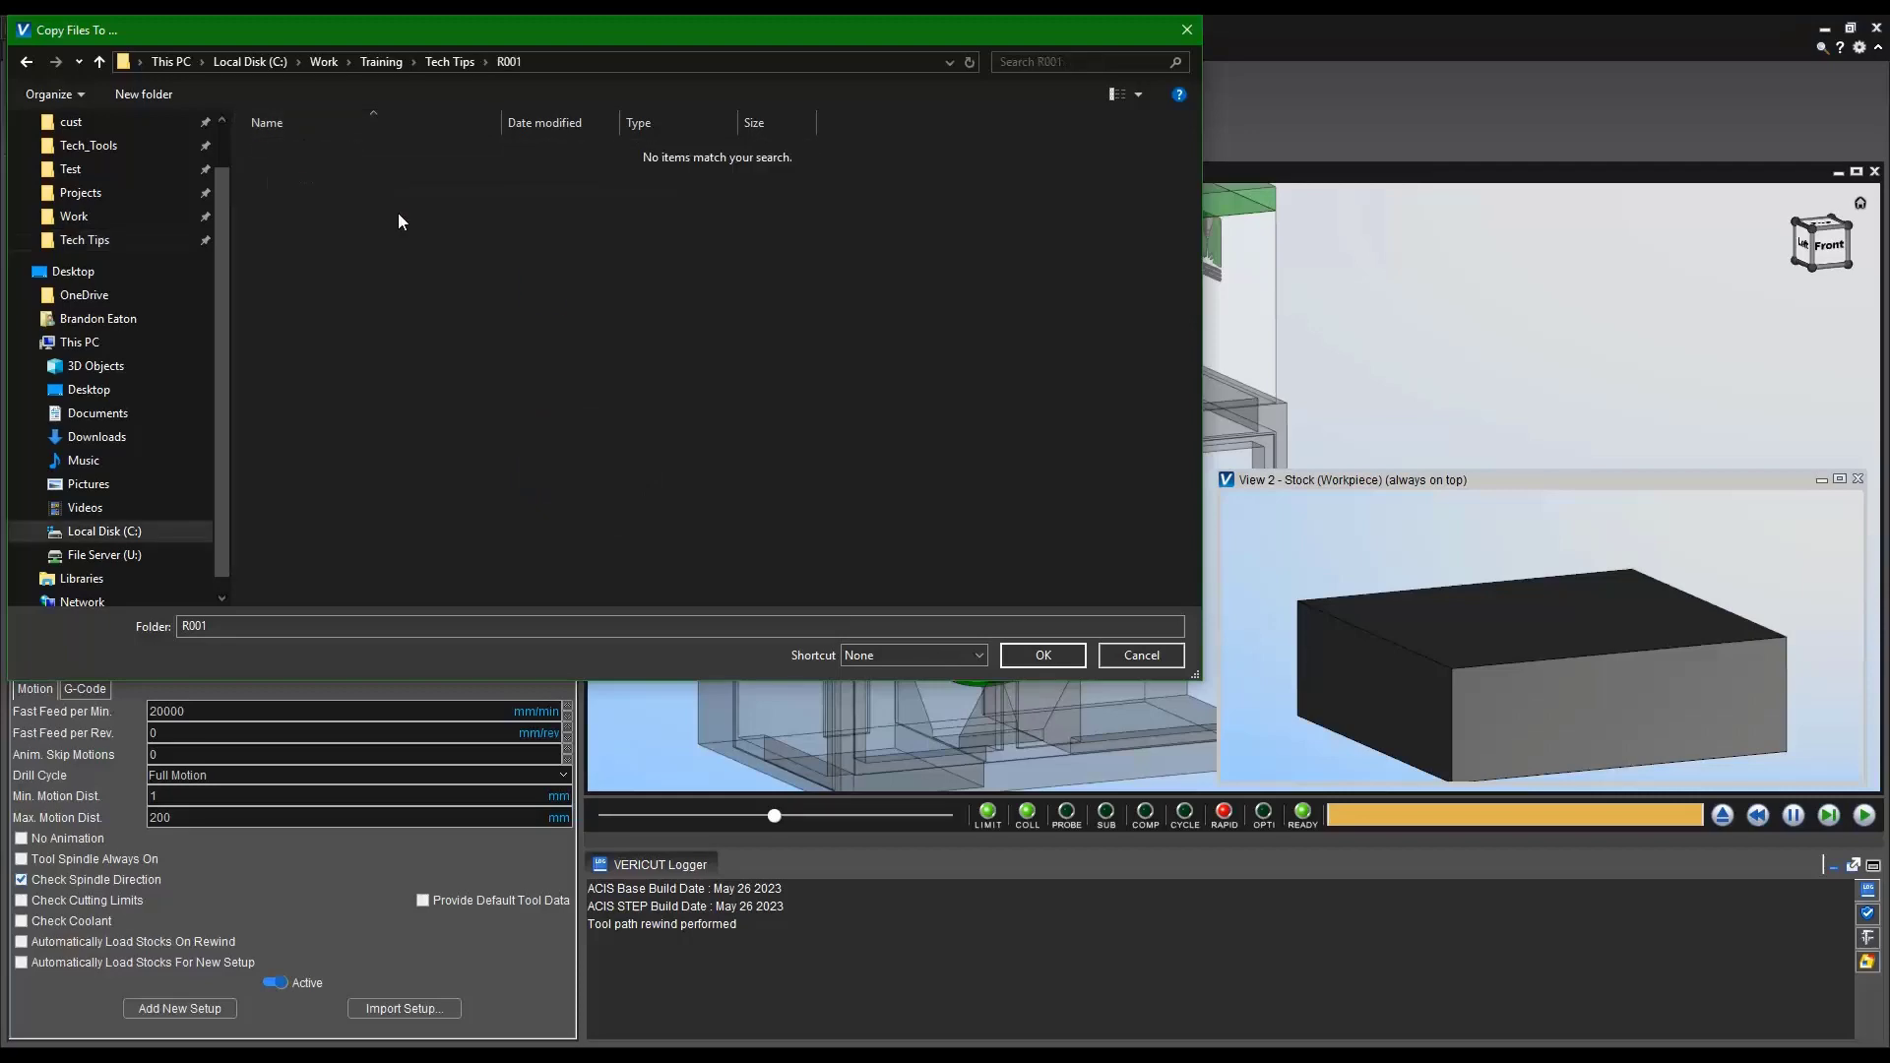
# Finish copying into R001, then load R001's additive_beam_magic2_sin840d_mm.vcproject into VERICUT
pyautogui.click(1048, 654)
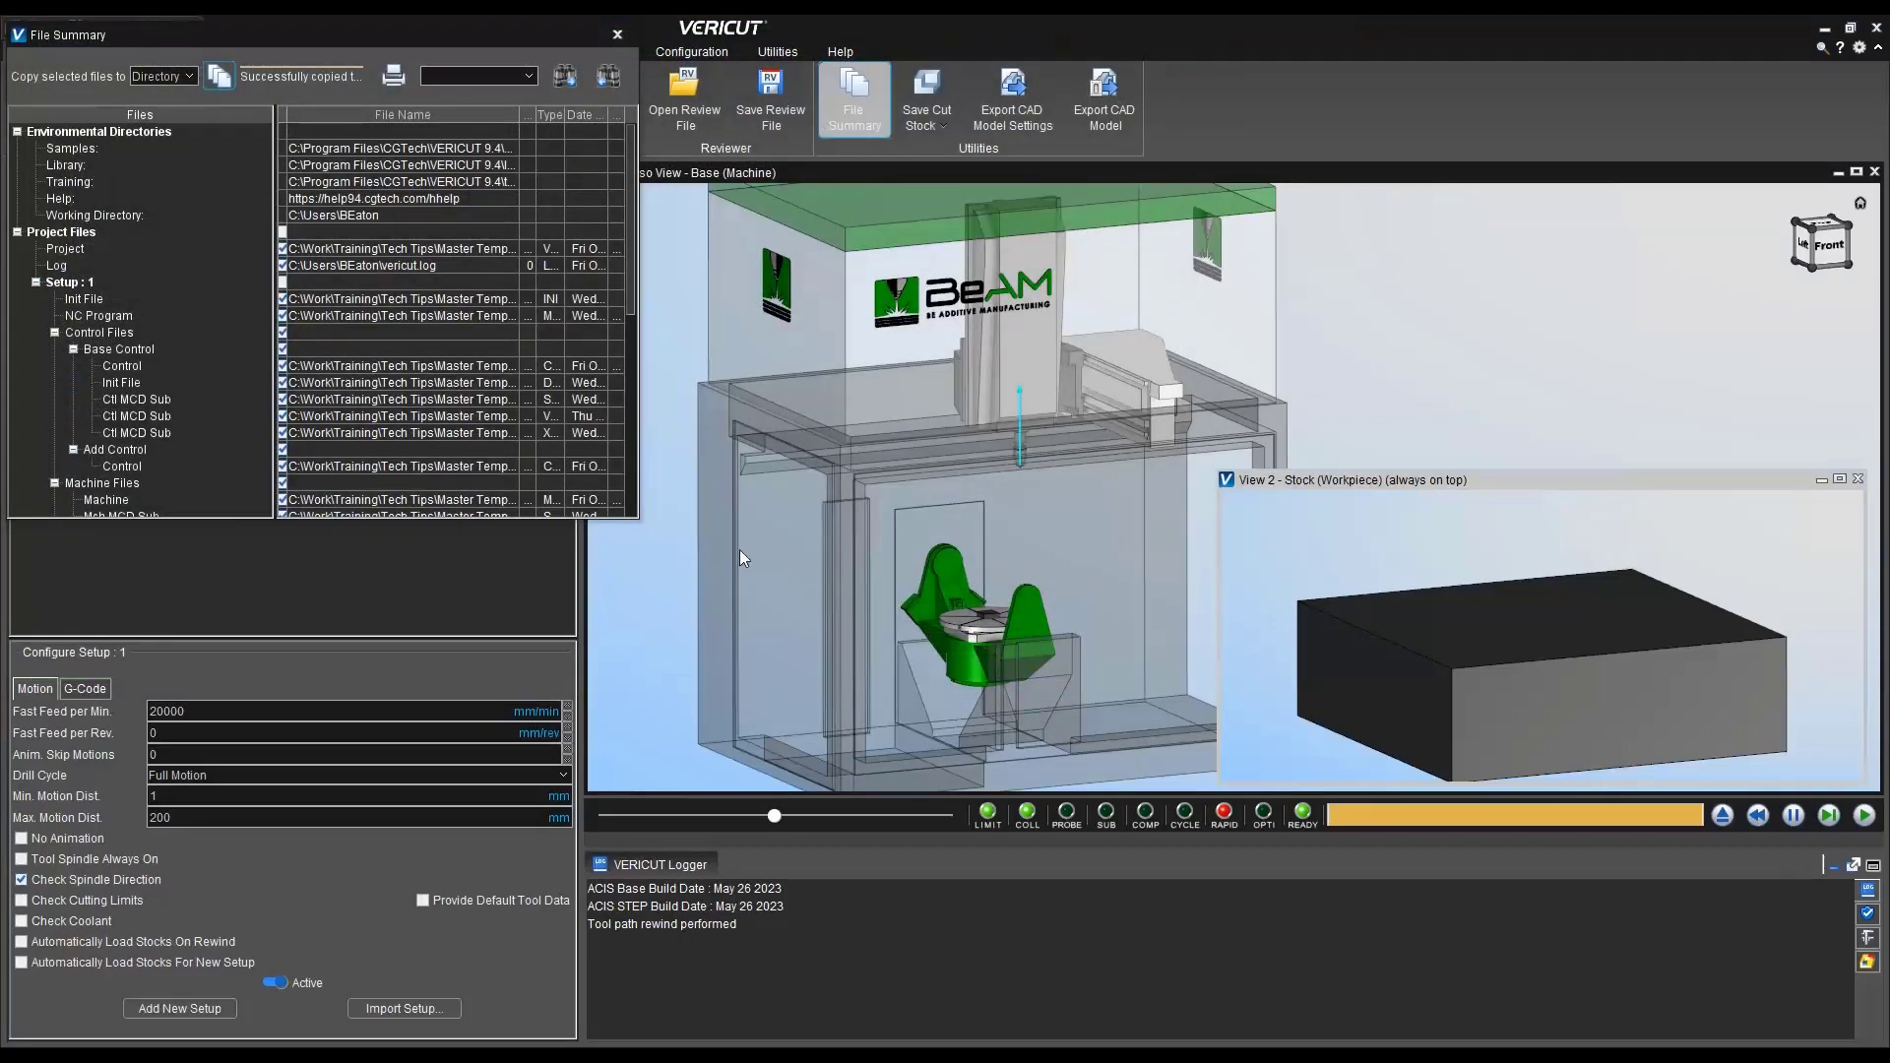
pyautogui.click(618, 35)
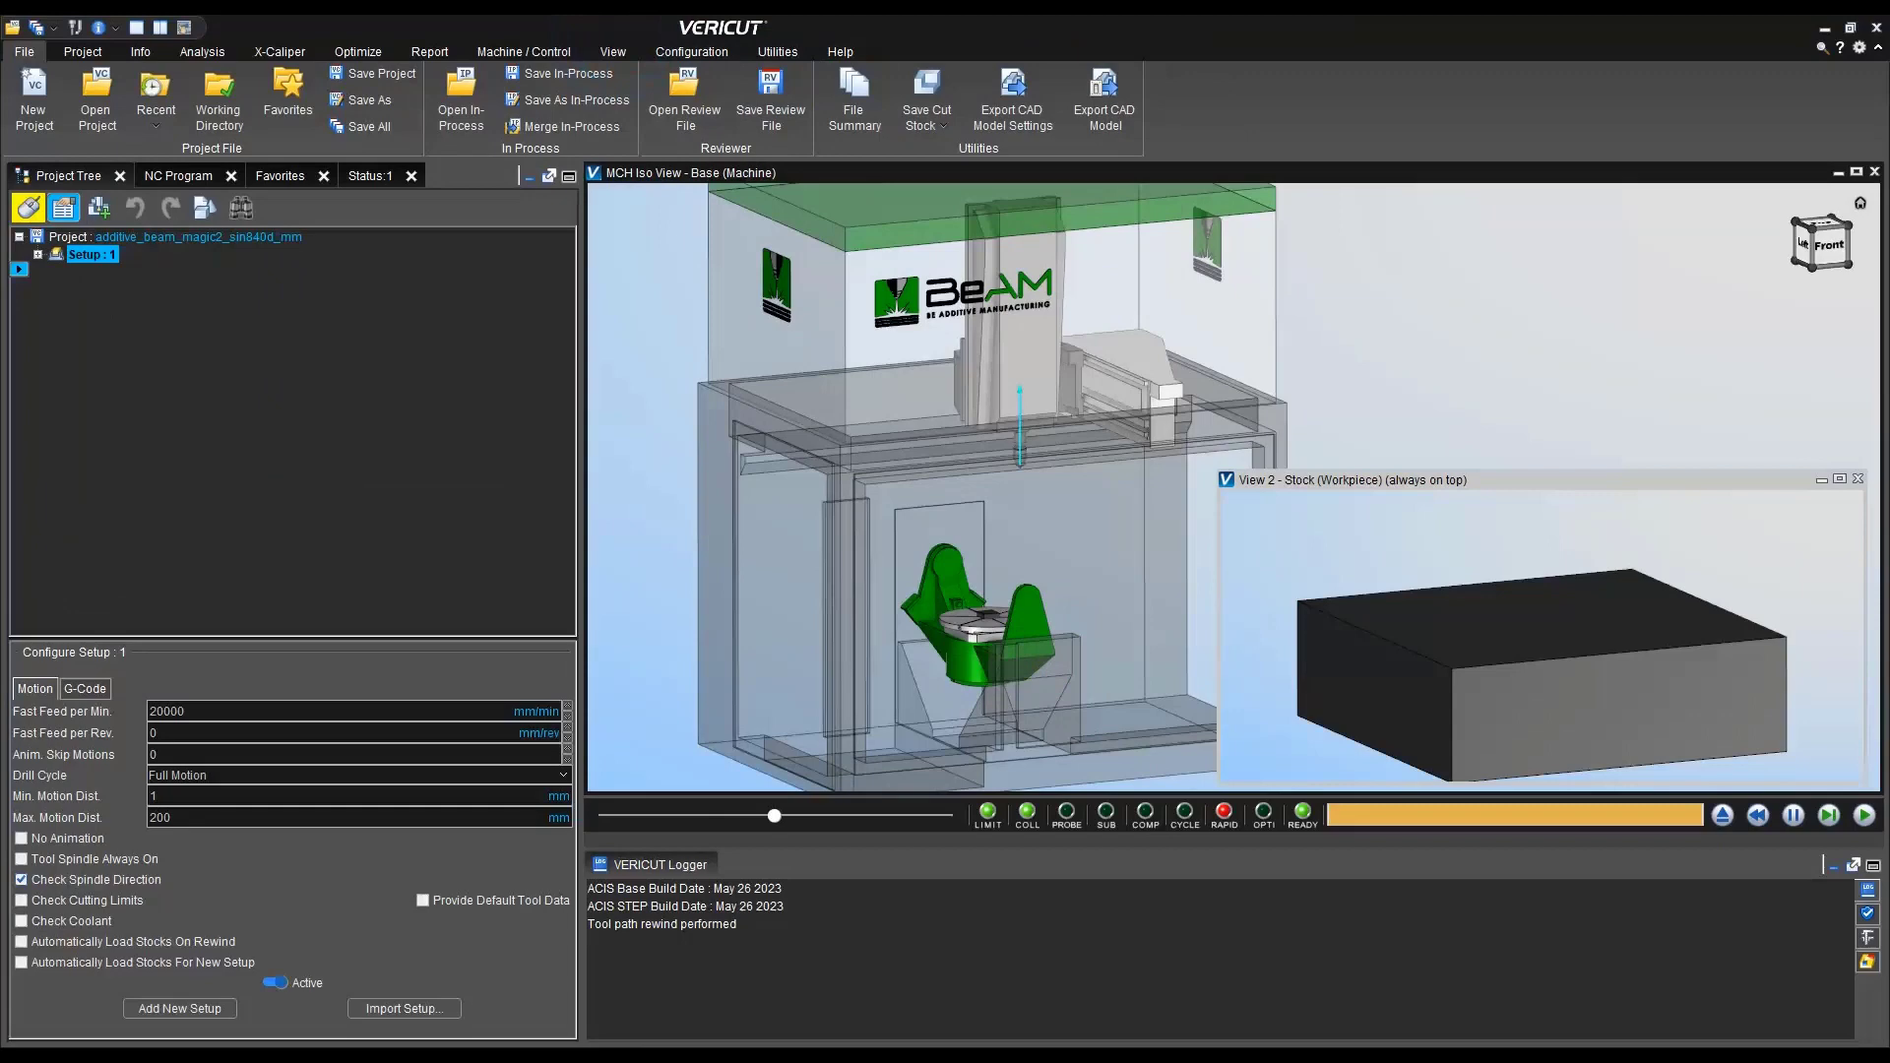
pyautogui.click(800, 434)
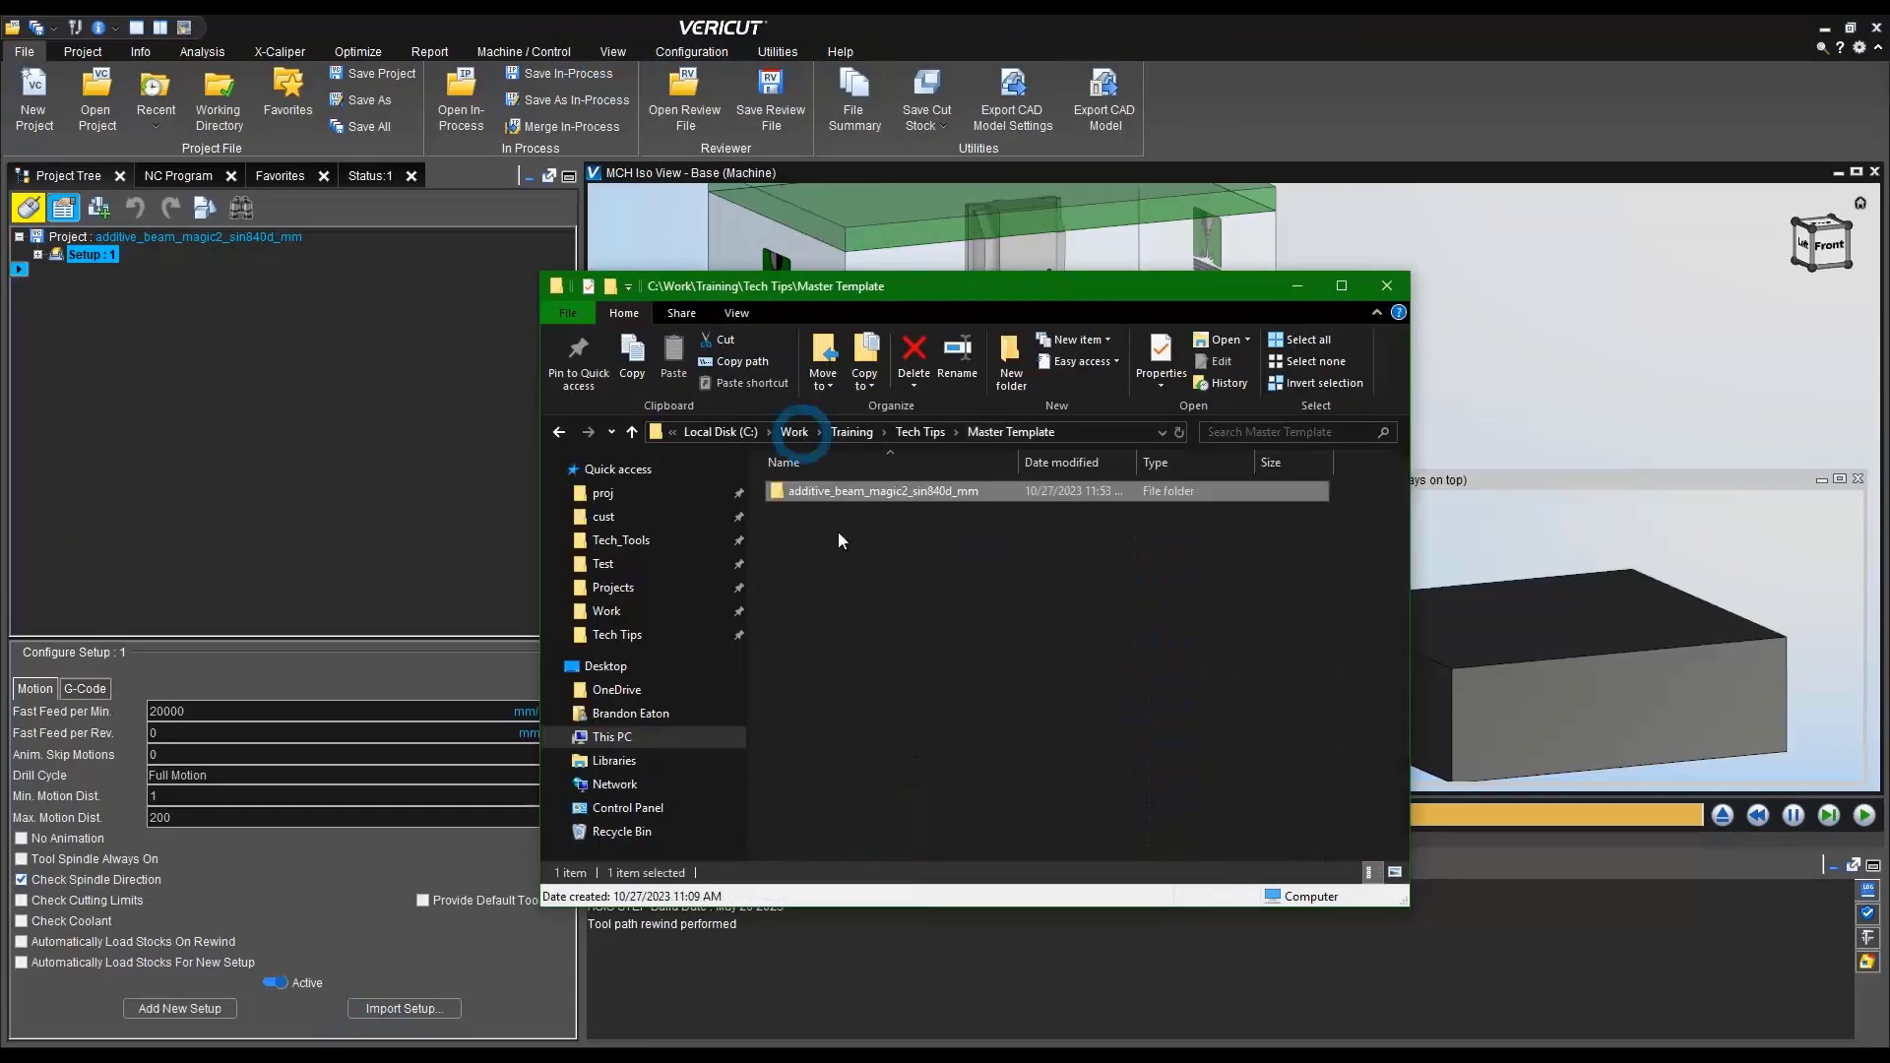
pyautogui.click(906, 434)
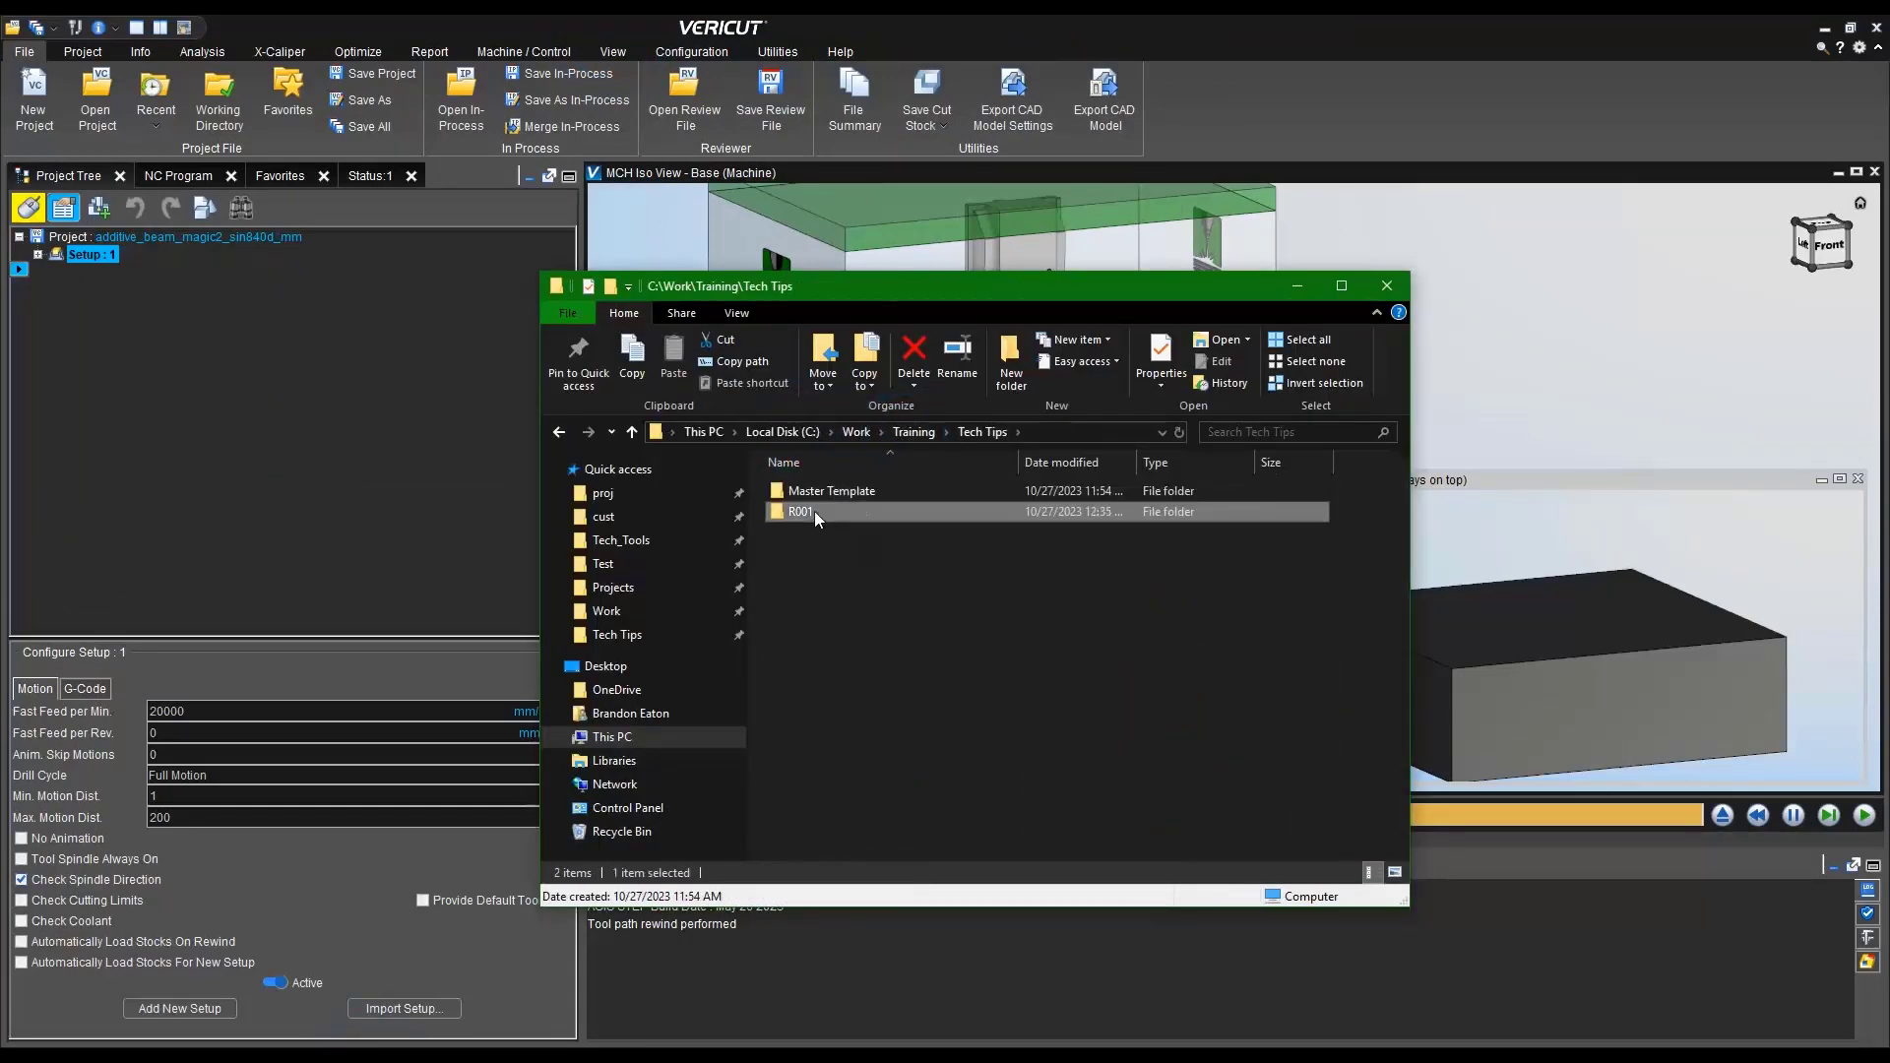
pyautogui.doubleClick(813, 511)
pyautogui.moveTo(948, 516); pyautogui.dragTo(245, 368)
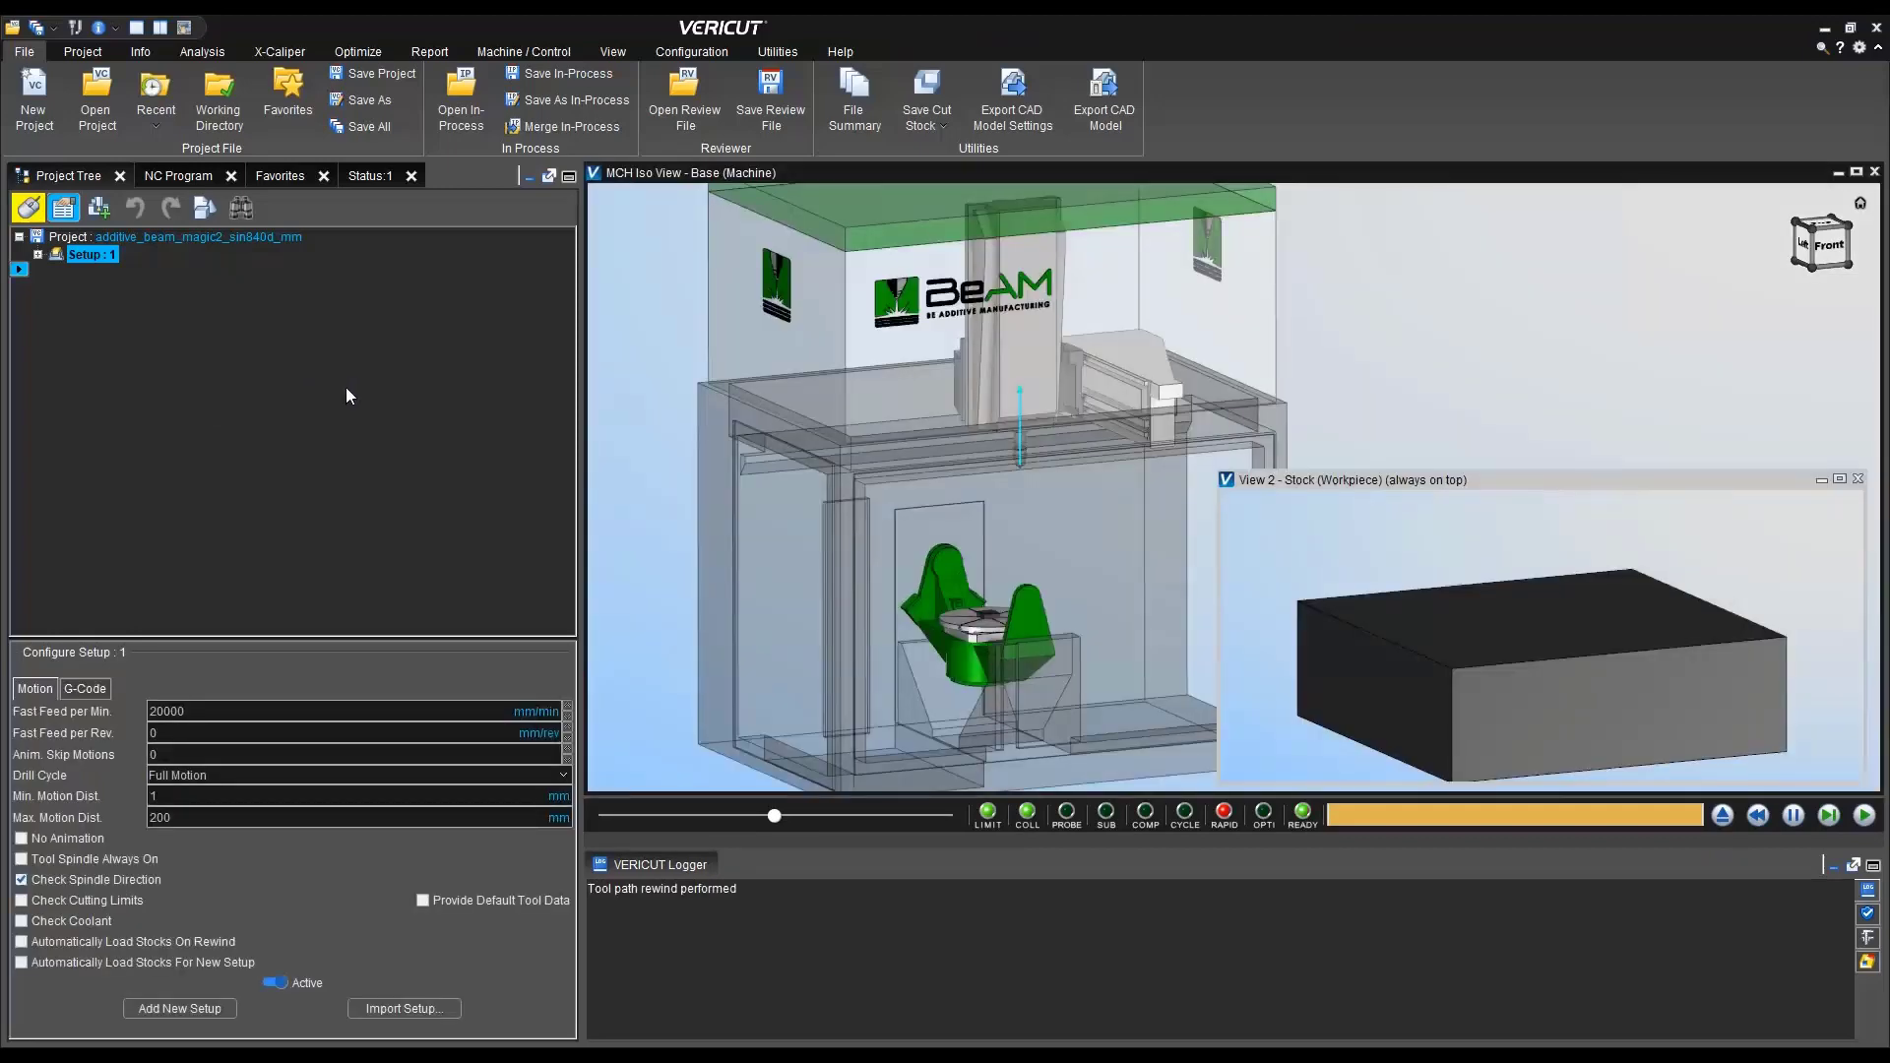
# Set the Configuration Properties project notes message to 'Tech Tips R001'
pyautogui.click(689, 51)
pyautogui.click(38, 99)
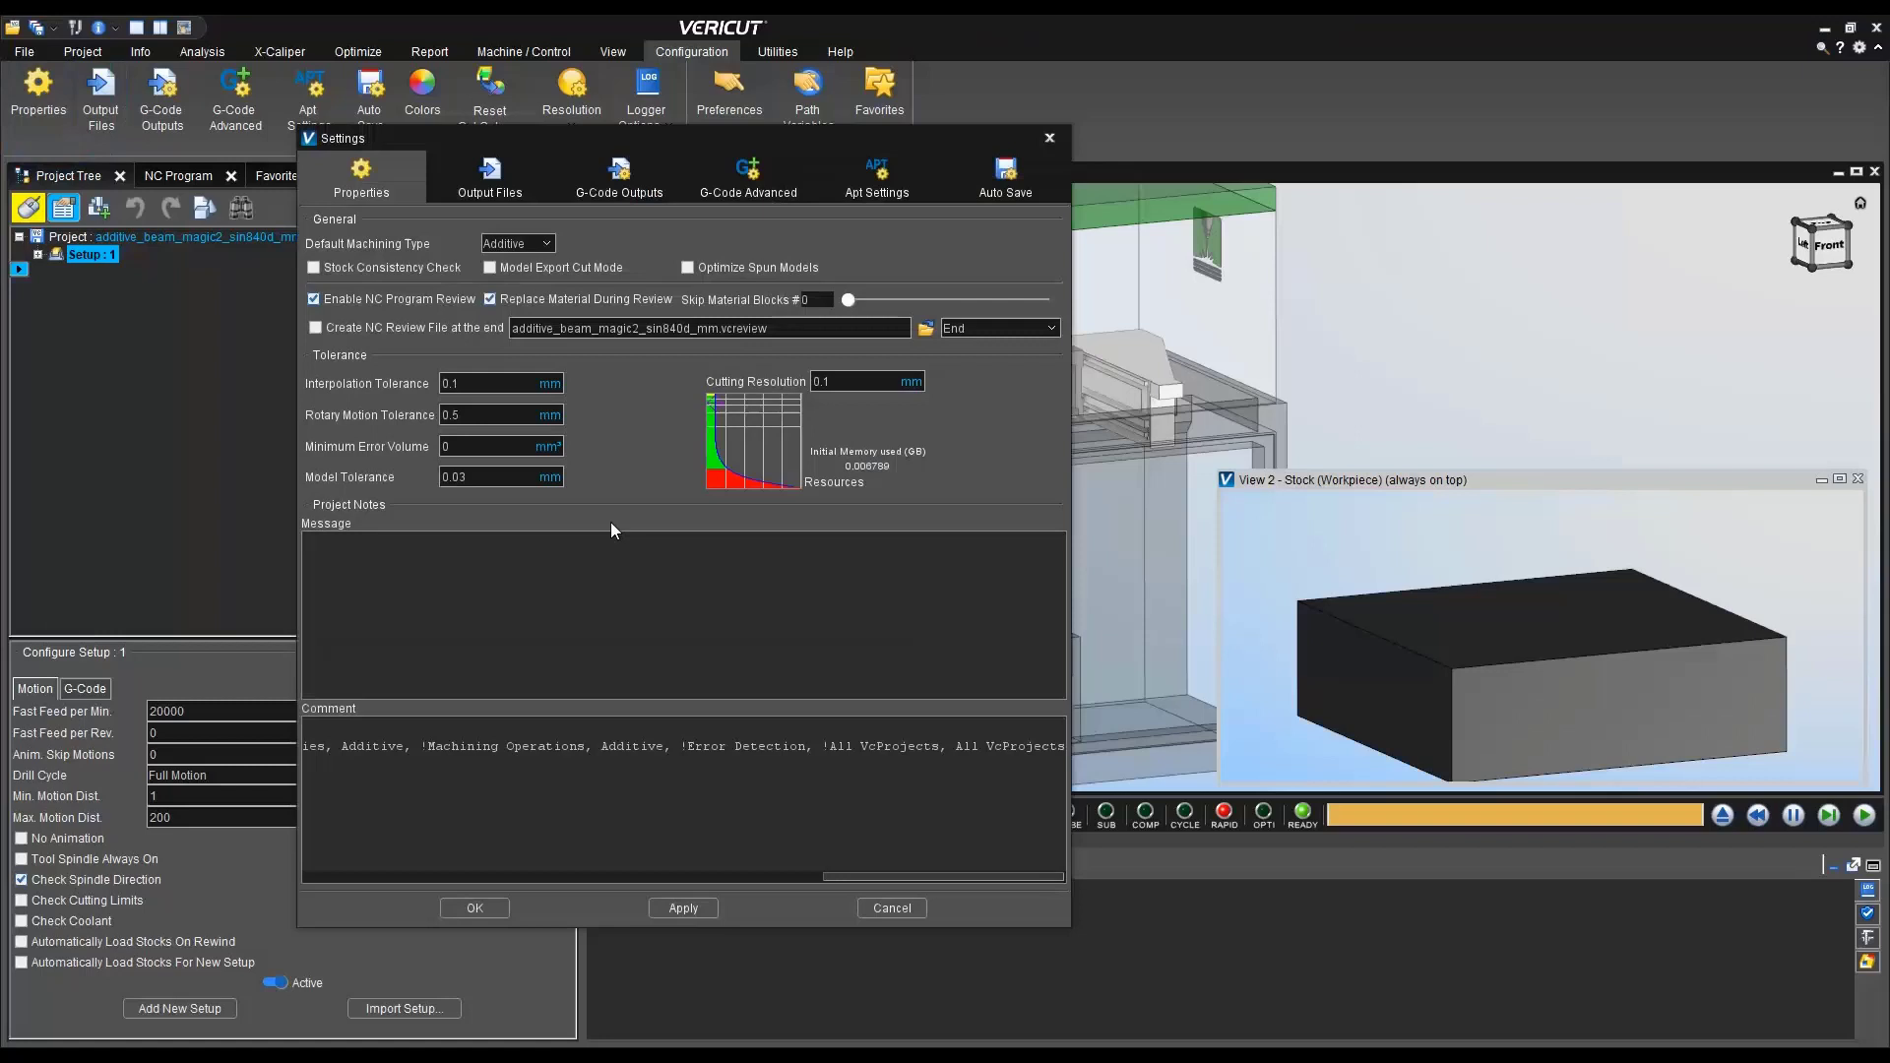
pyautogui.click(477, 559)
pyautogui.write('Tech Tips')
pyautogui.write(' ROO')
pyautogui.click(457, 906)
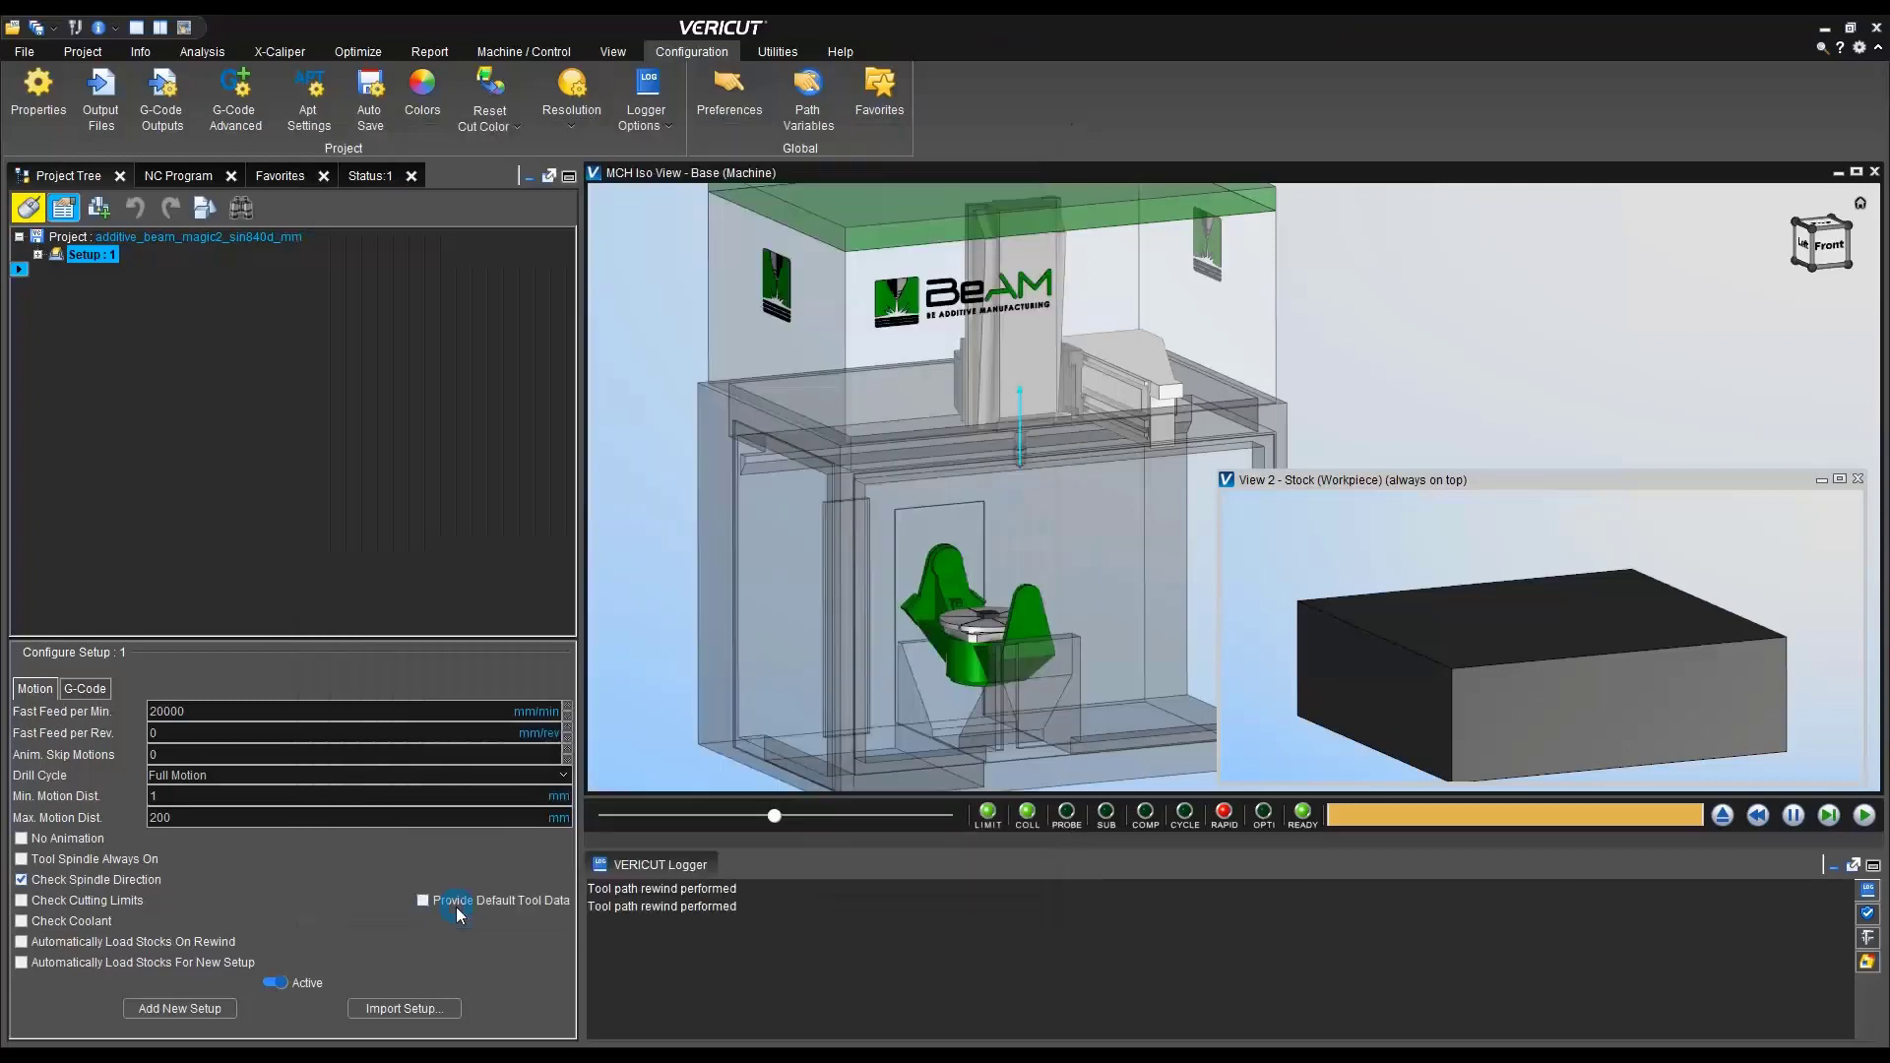
# Enter 'Tech Tips Machine R001' as the Machine Notes message in Machine Settings
pyautogui.click(531, 47)
pyautogui.click(273, 99)
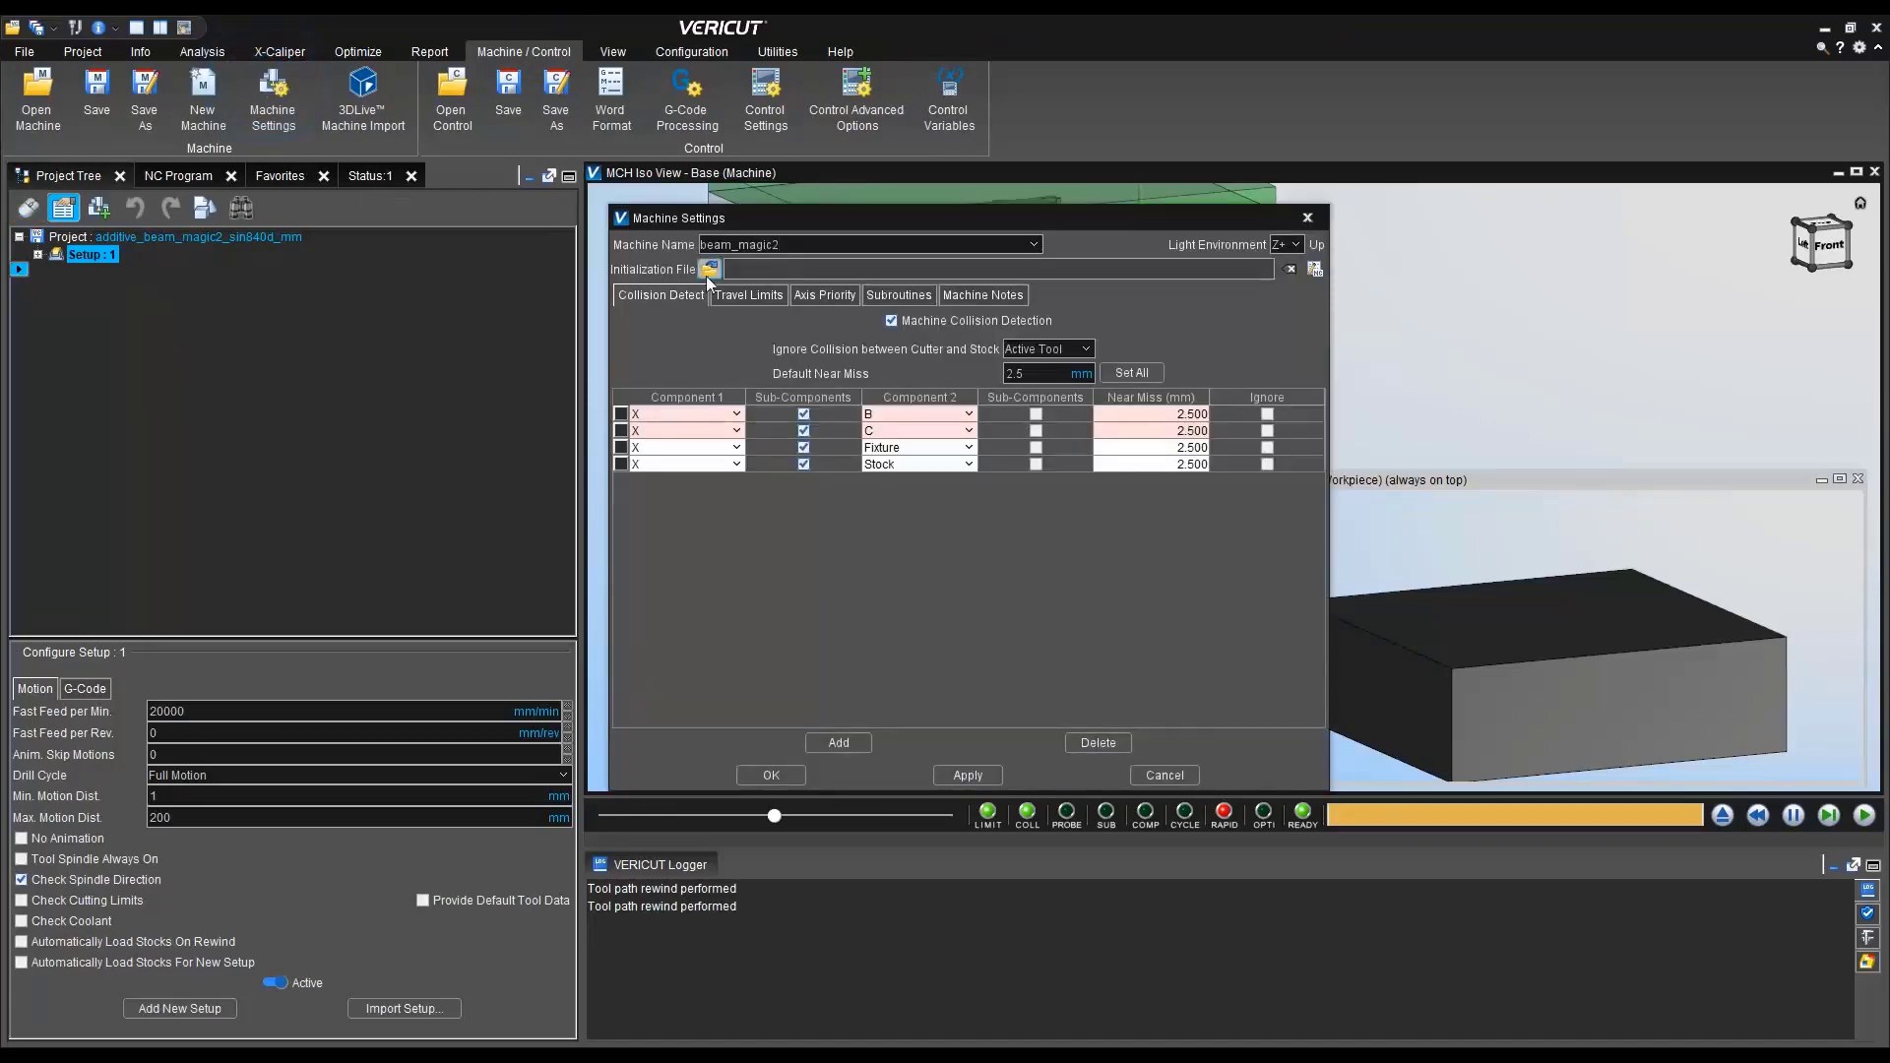
pyautogui.click(977, 297)
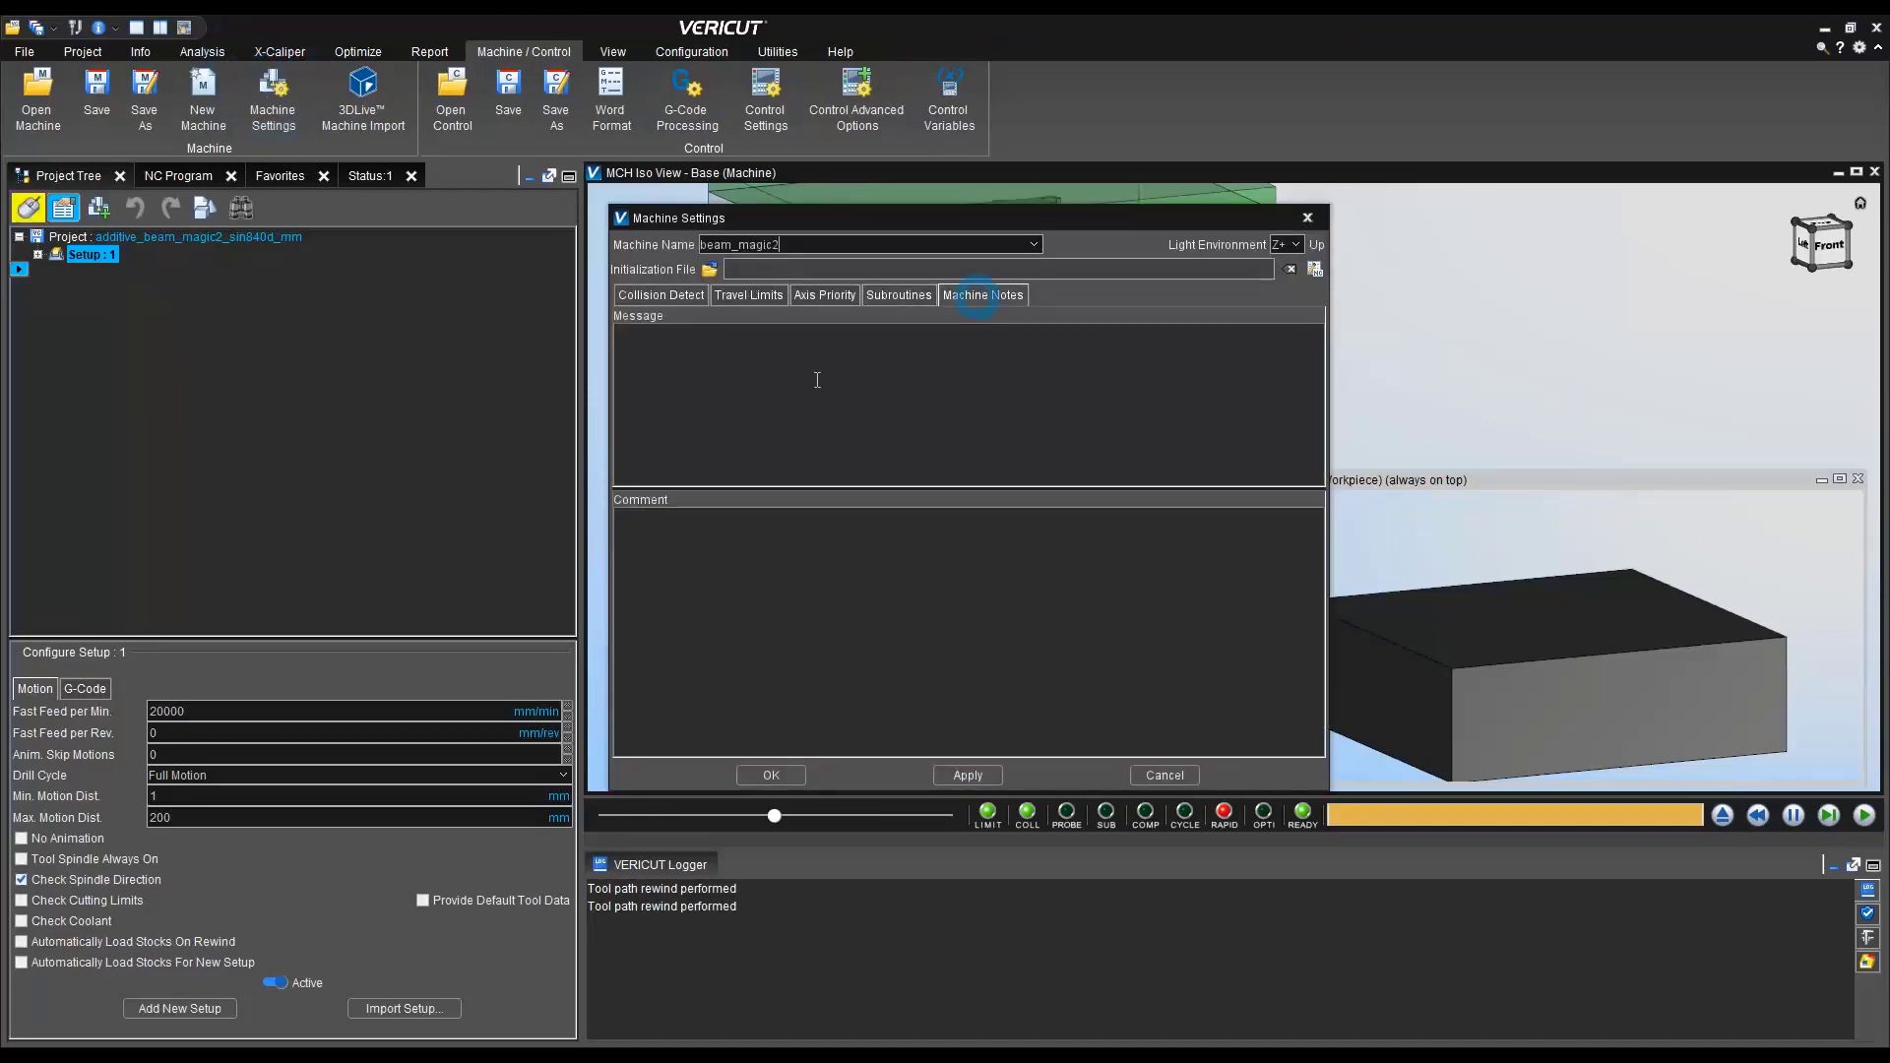
pyautogui.click(713, 397)
pyautogui.write('Tech Tips Machine R001')
# Keep the machine note, then set the Control Notes control type to Base
pyautogui.click(767, 783)
pyautogui.click(840, 102)
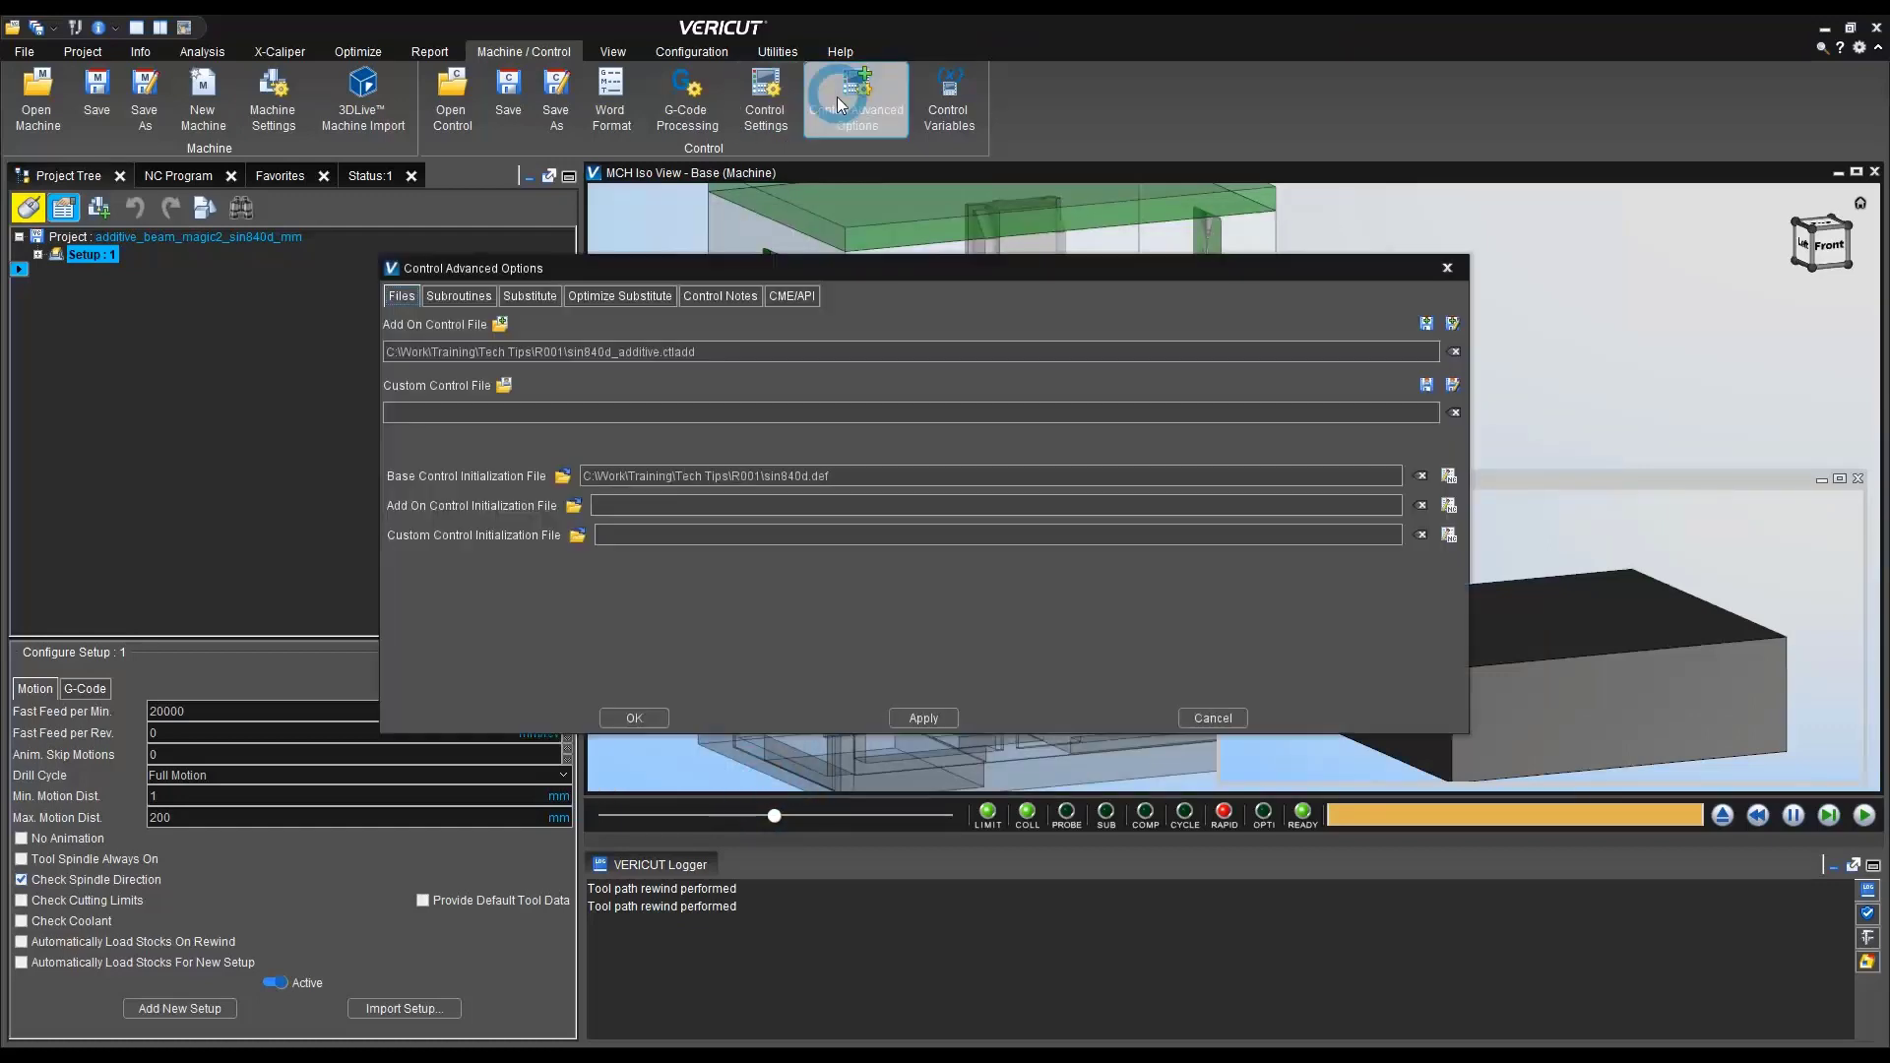
pyautogui.click(729, 296)
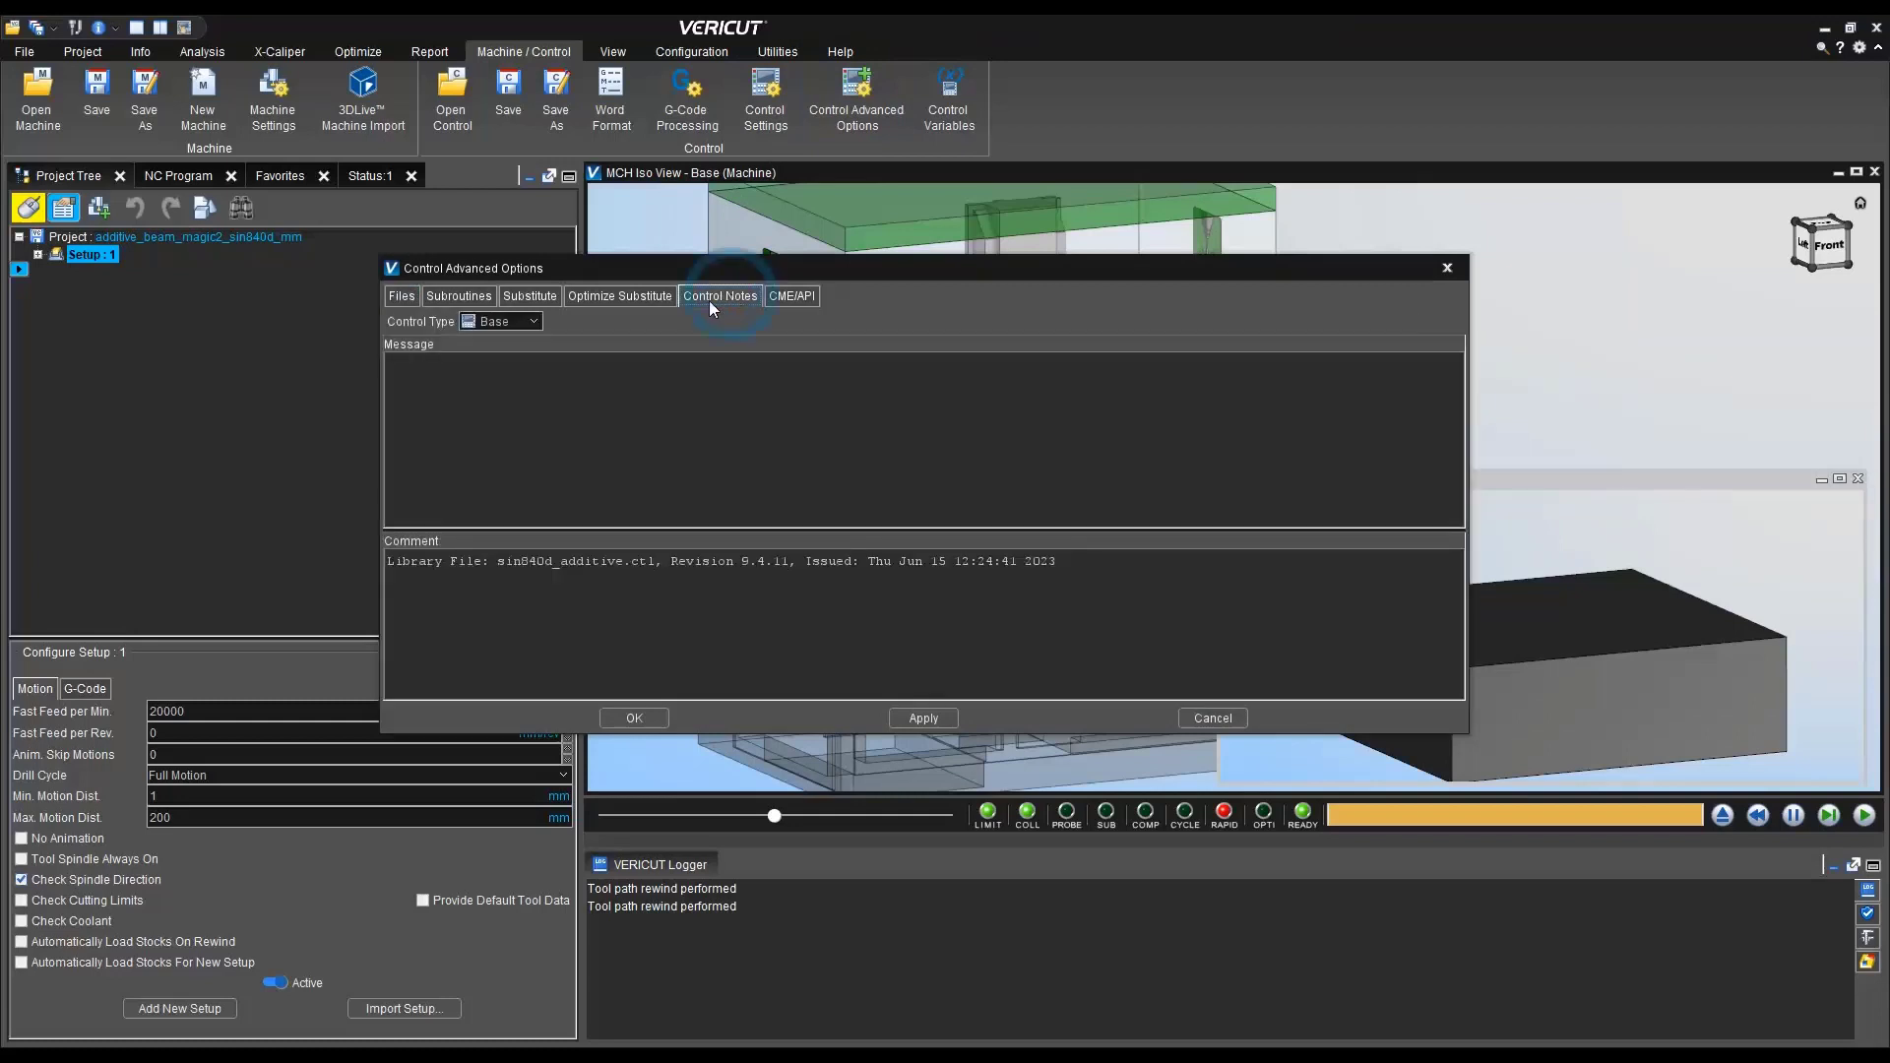
pyautogui.click(512, 321)
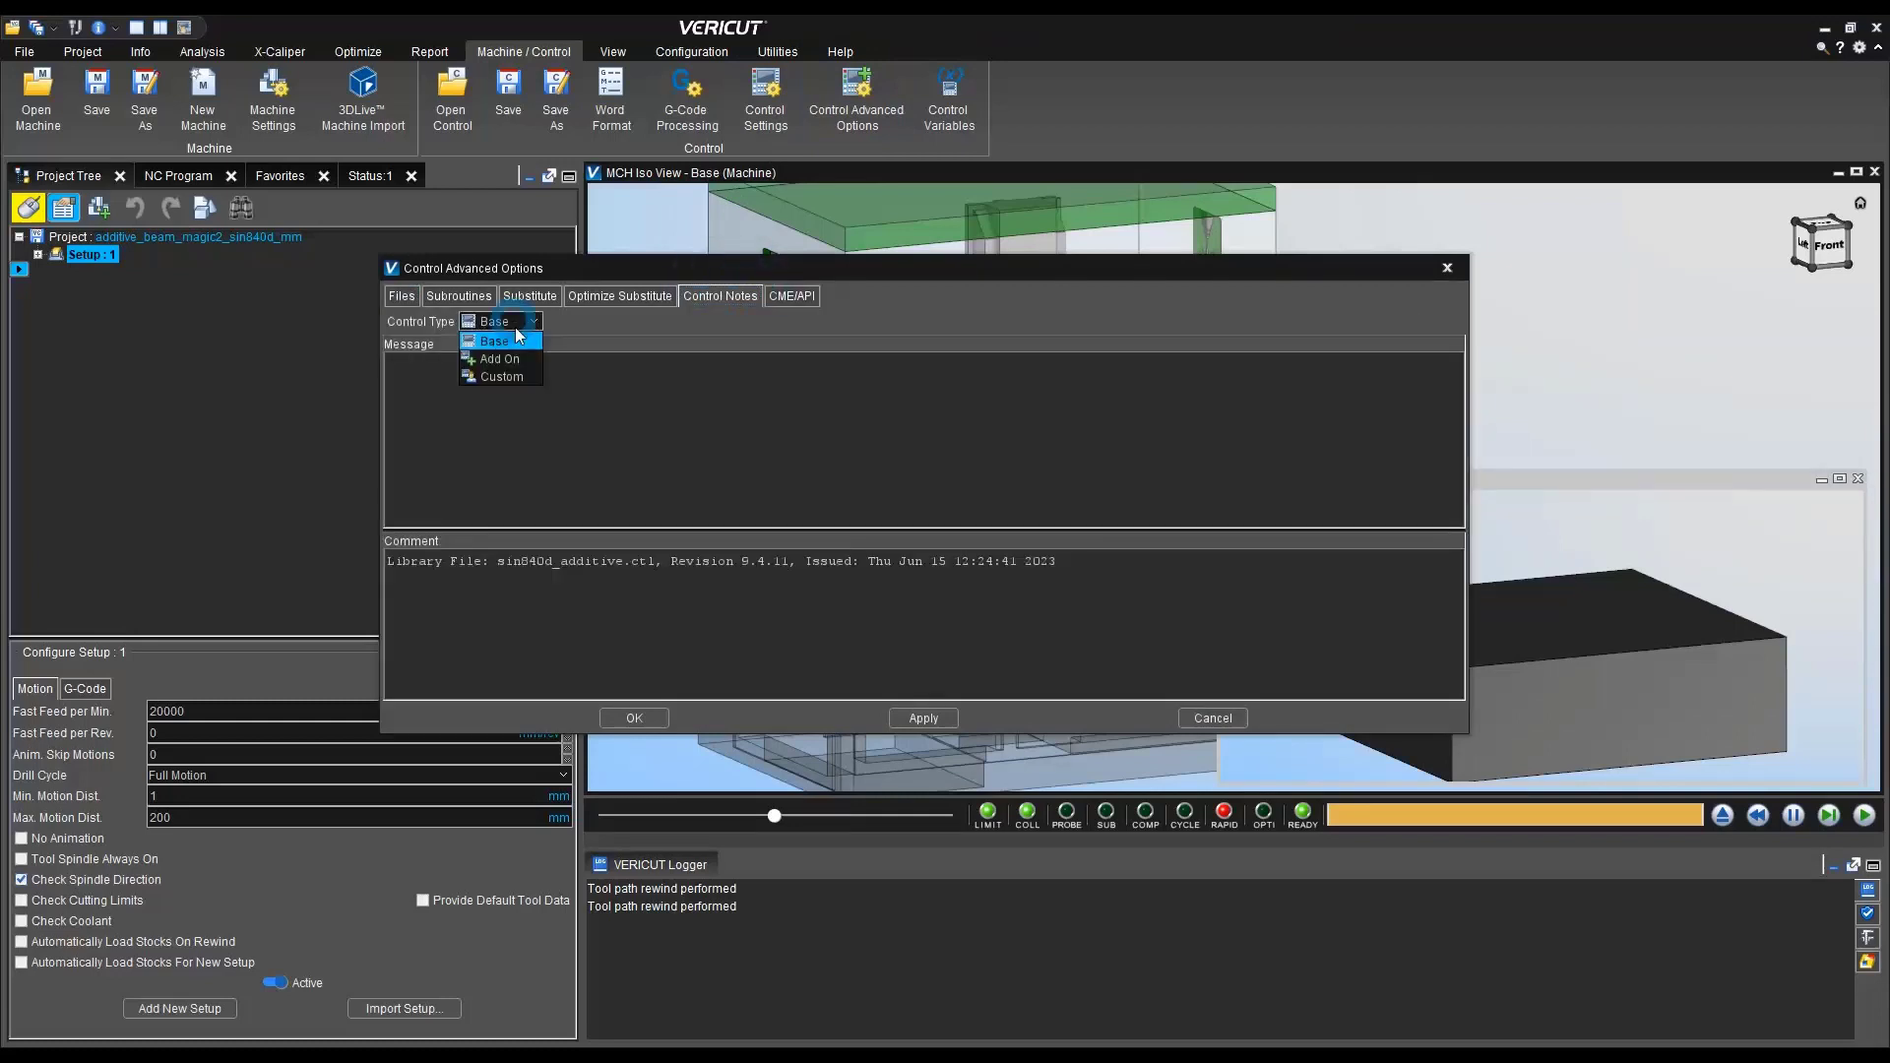
pyautogui.click(505, 363)
pyautogui.click(533, 321)
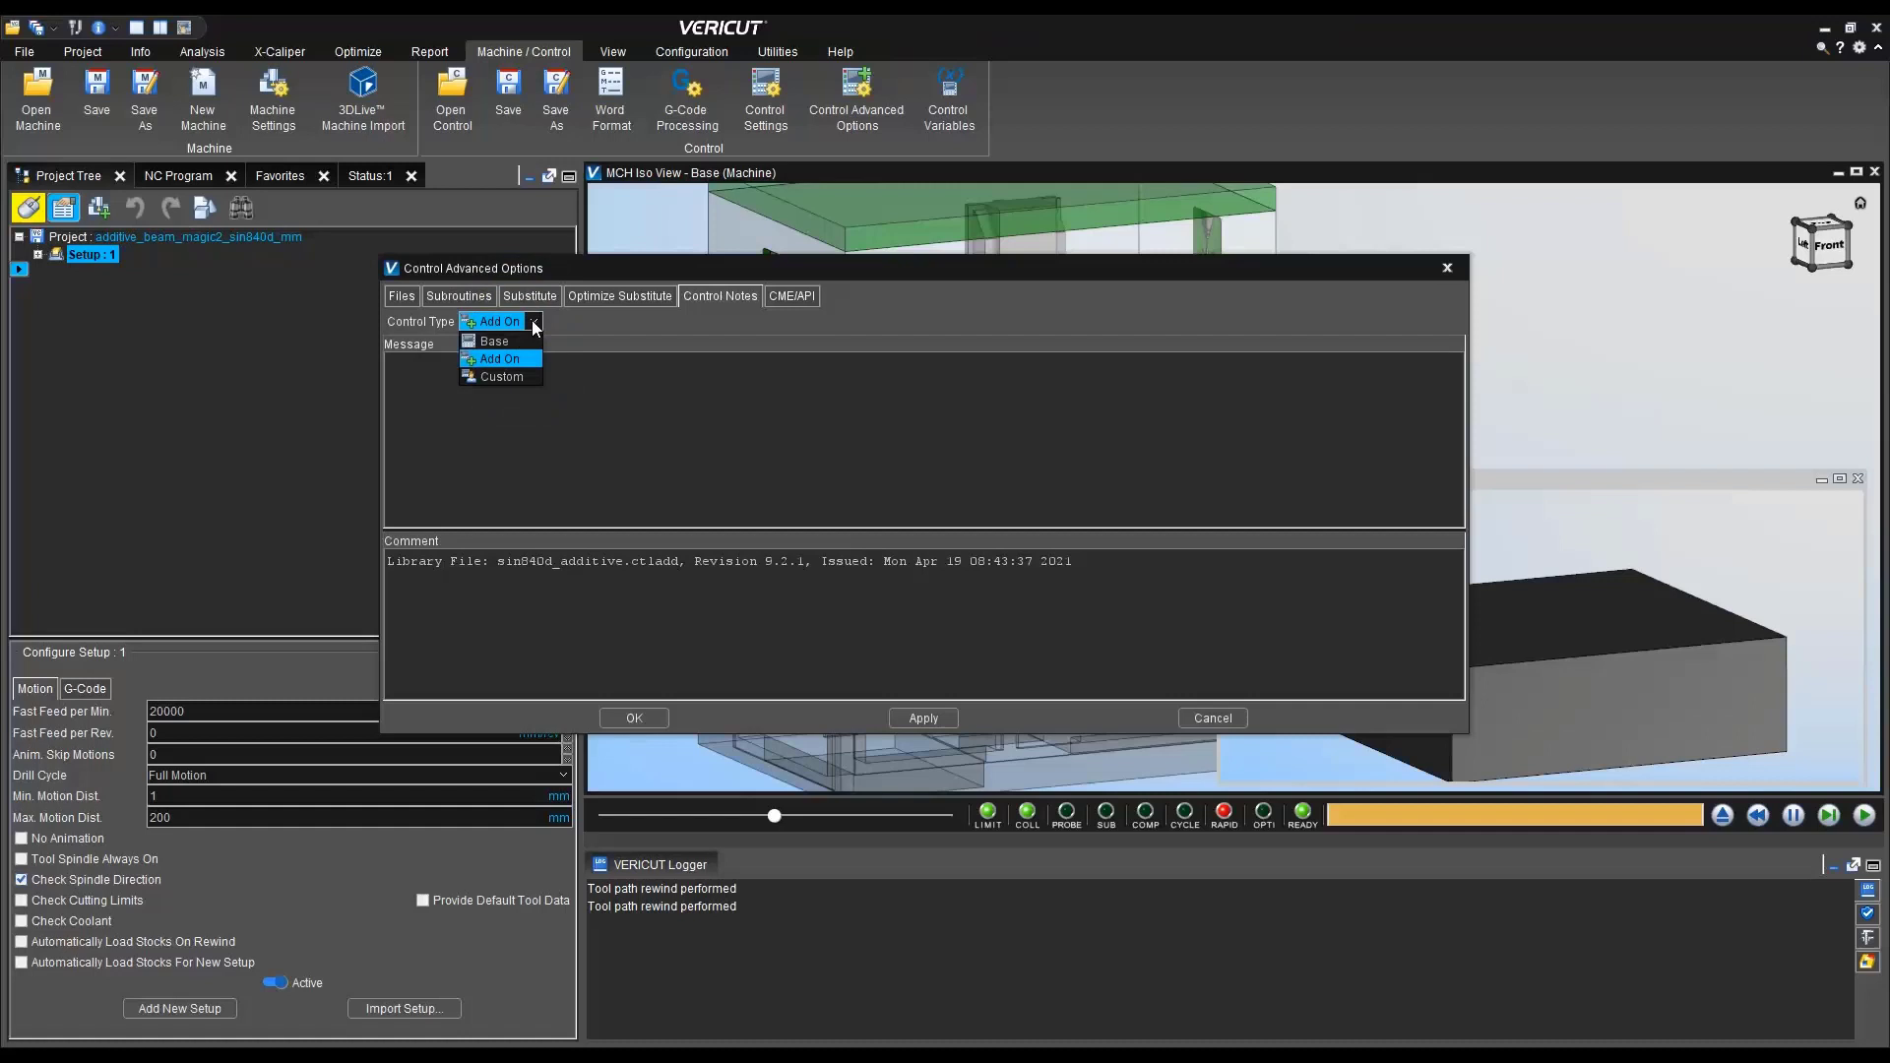
pyautogui.click(500, 381)
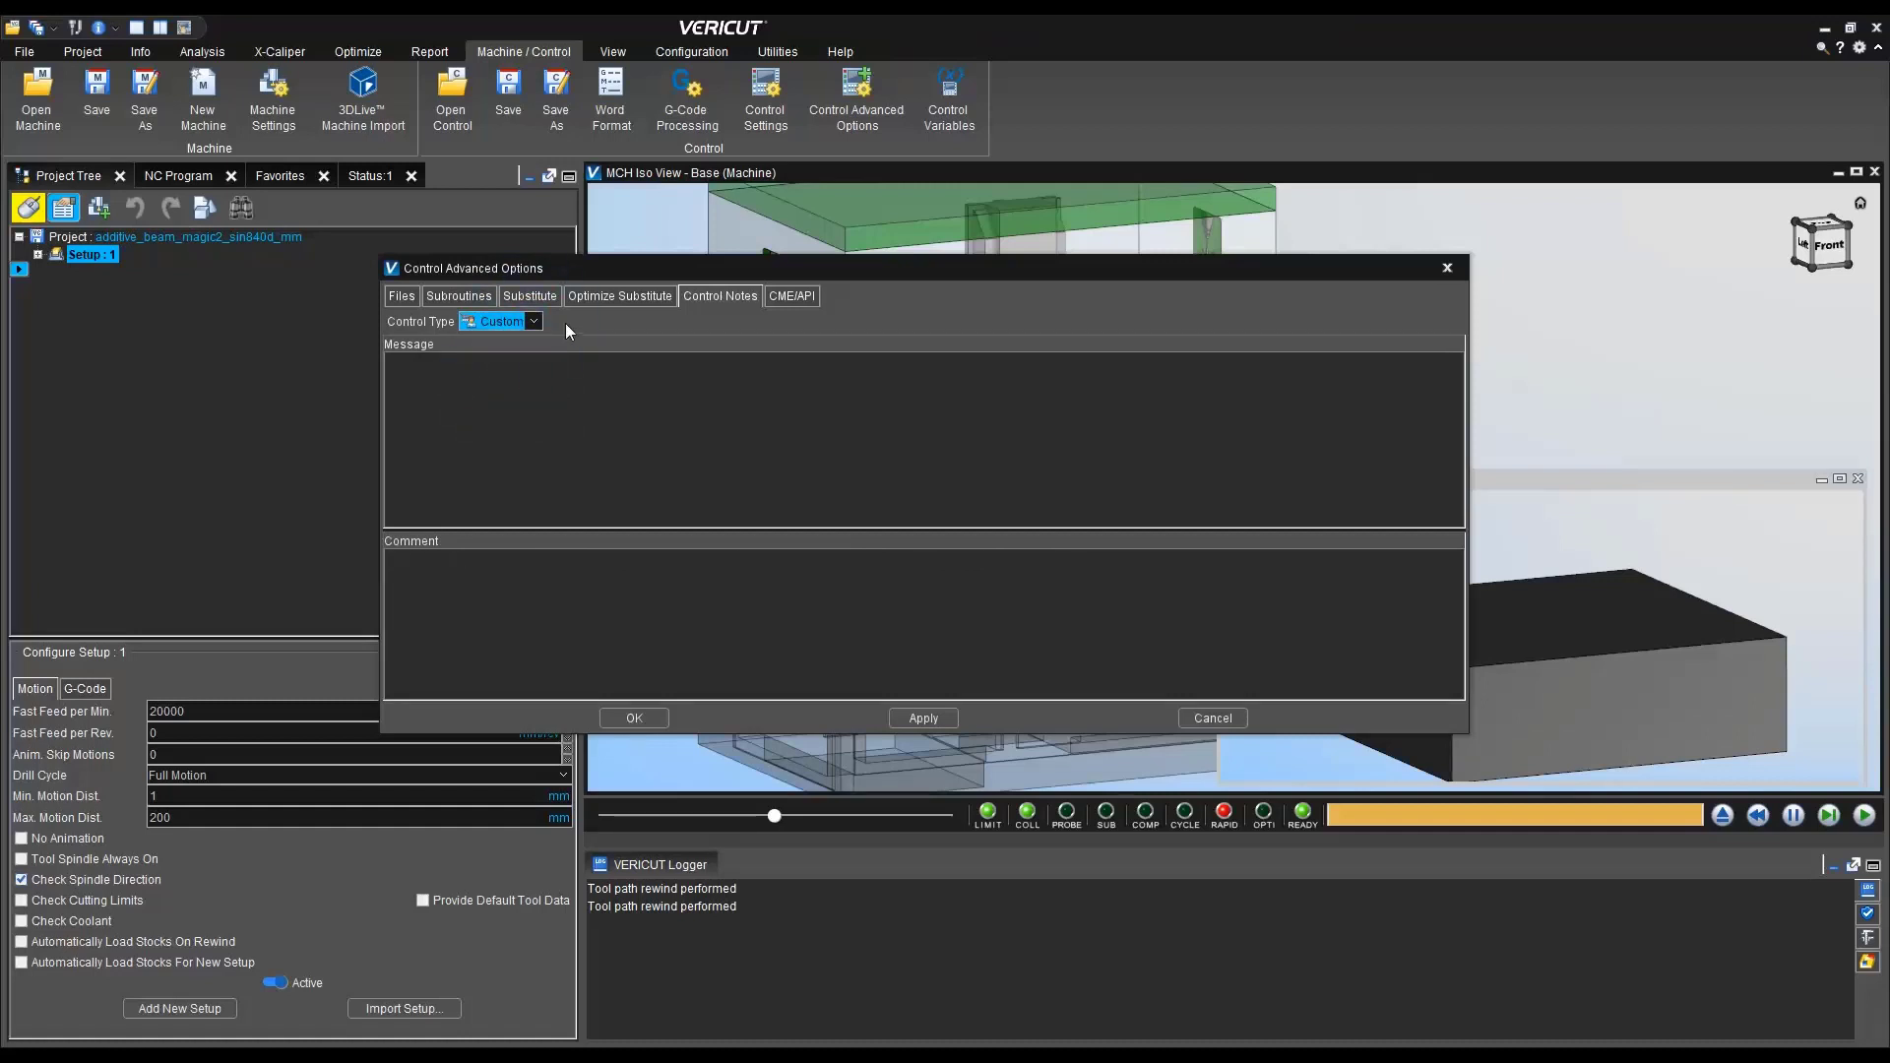
pyautogui.click(533, 323)
pyautogui.click(497, 345)
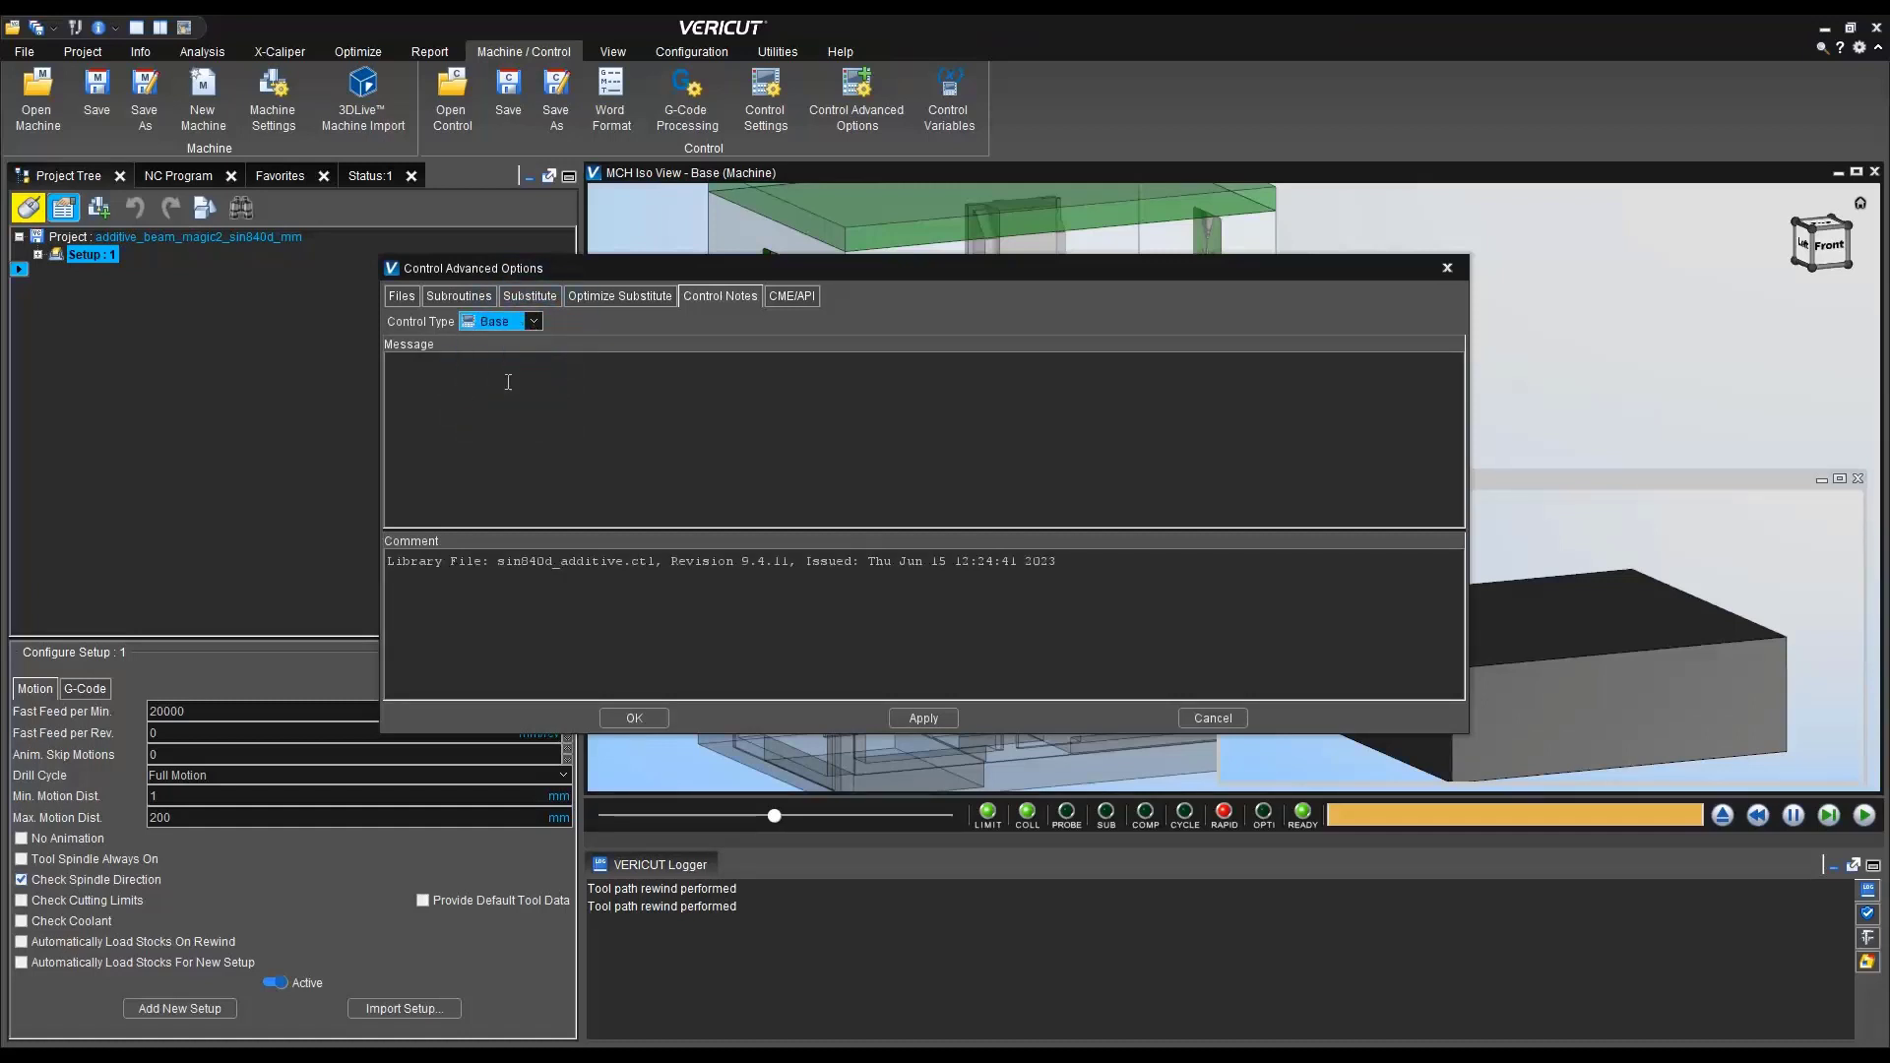
# Enter control notes message 'Tech Tips Control R001' and save sin840d_additive.ctl
pyautogui.click(510, 390)
pyautogui.write('Tech Tips Control R001')
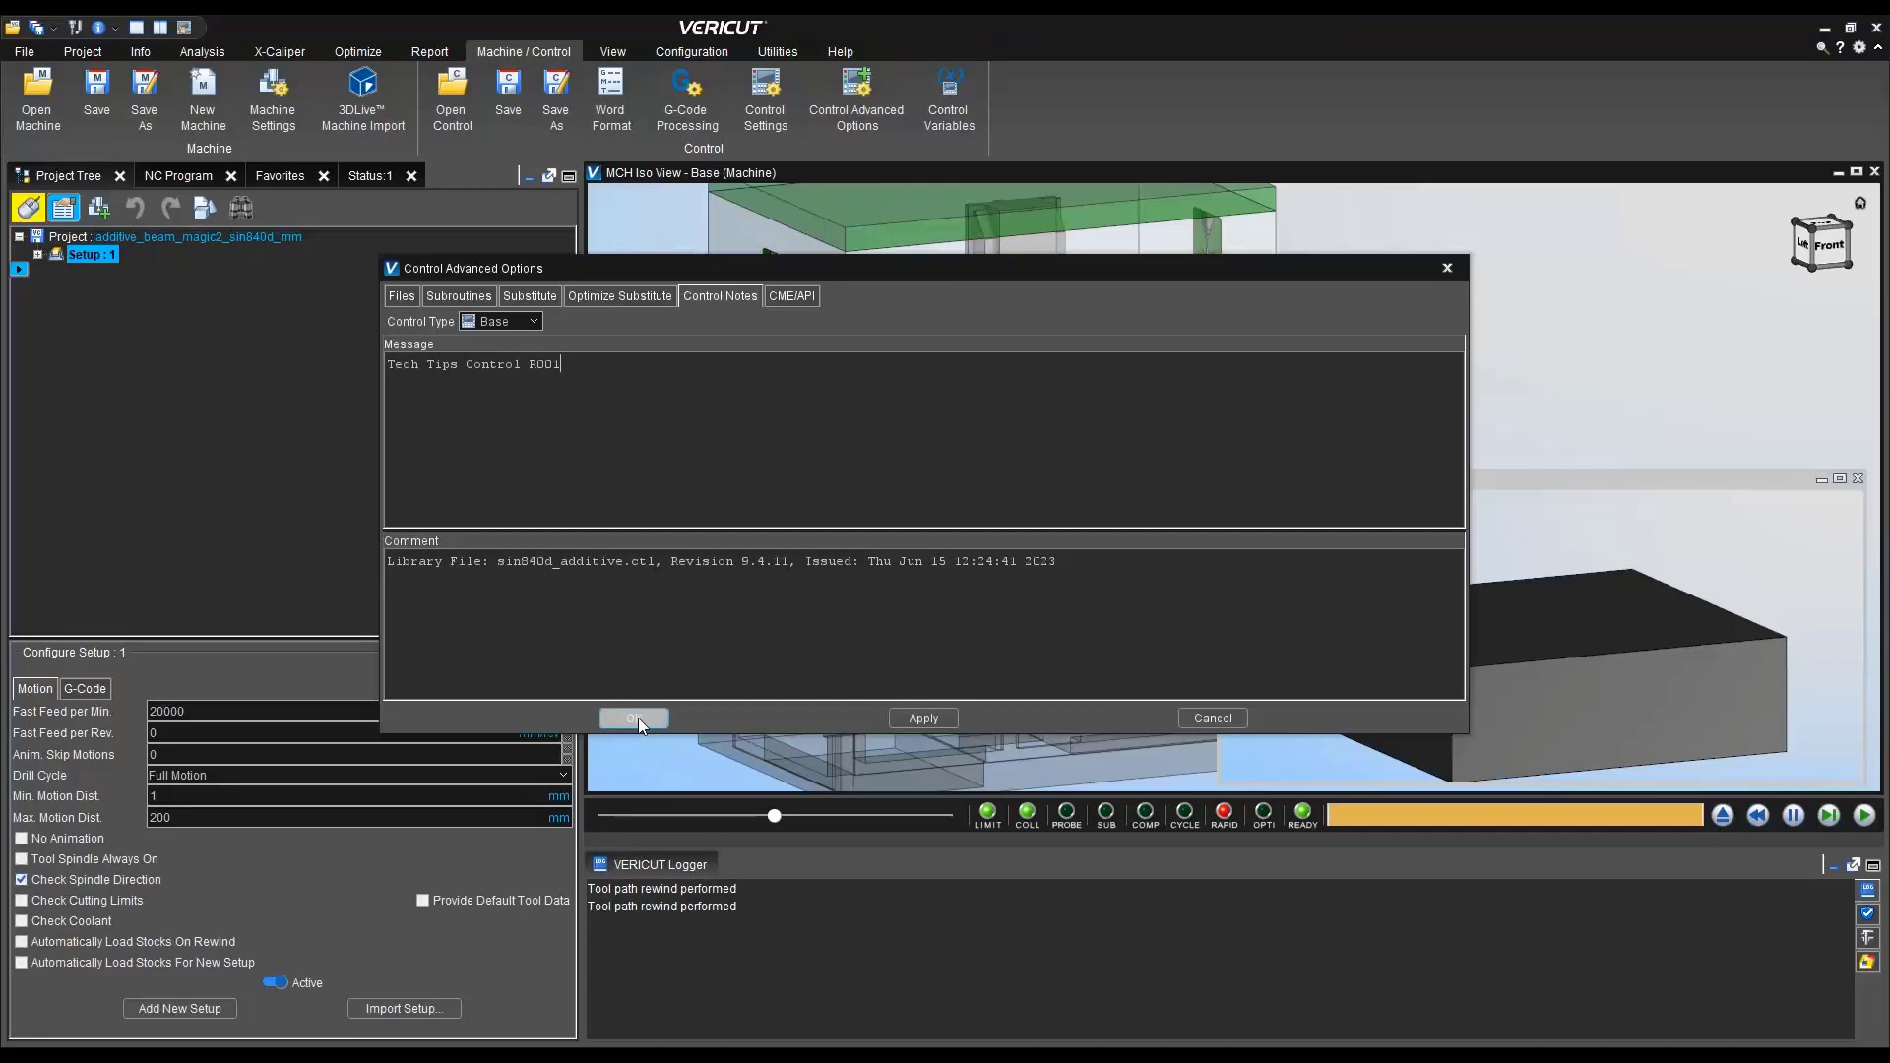
pyautogui.click(636, 718)
pyautogui.click(36, 29)
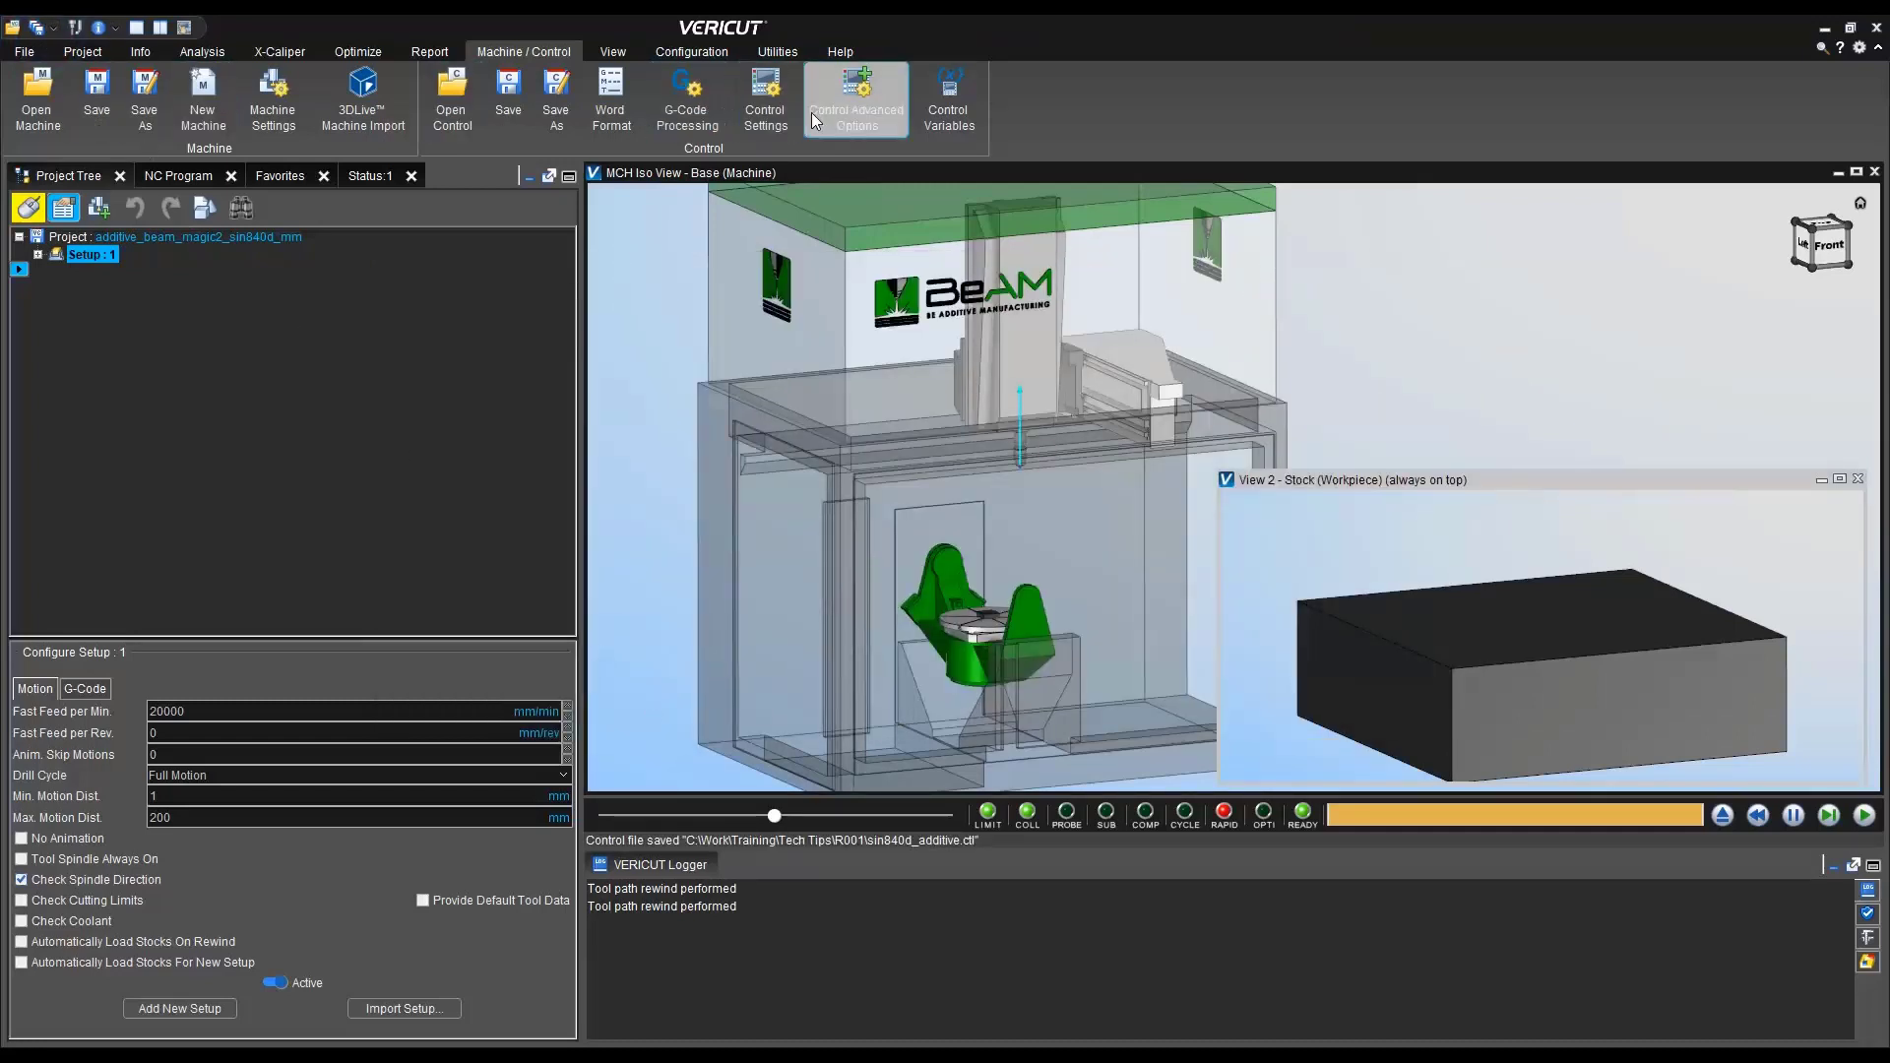
# Zip the project files as additive_beam_magic2_sin840d_mm.zip into Tech Tips\R001 via File Summary
pyautogui.click(23, 51)
pyautogui.click(869, 111)
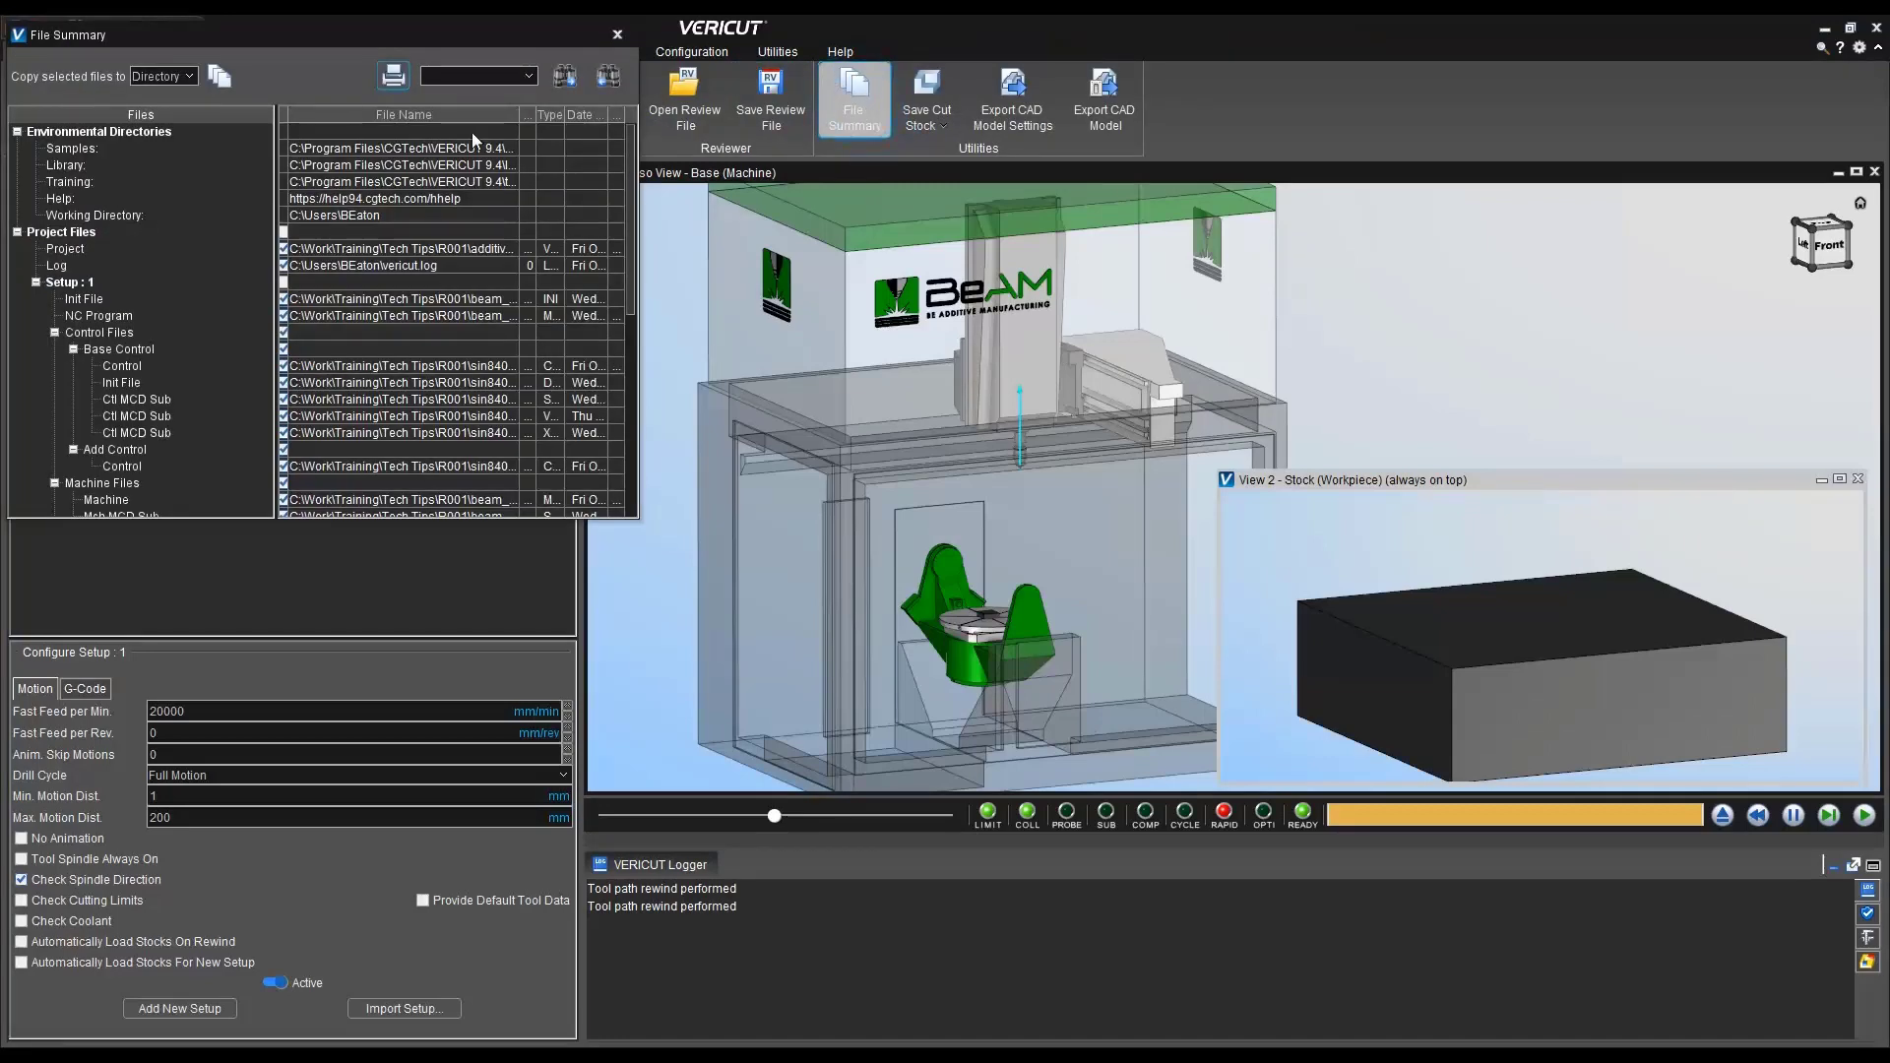
pyautogui.click(165, 77)
pyautogui.click(165, 114)
pyautogui.click(219, 75)
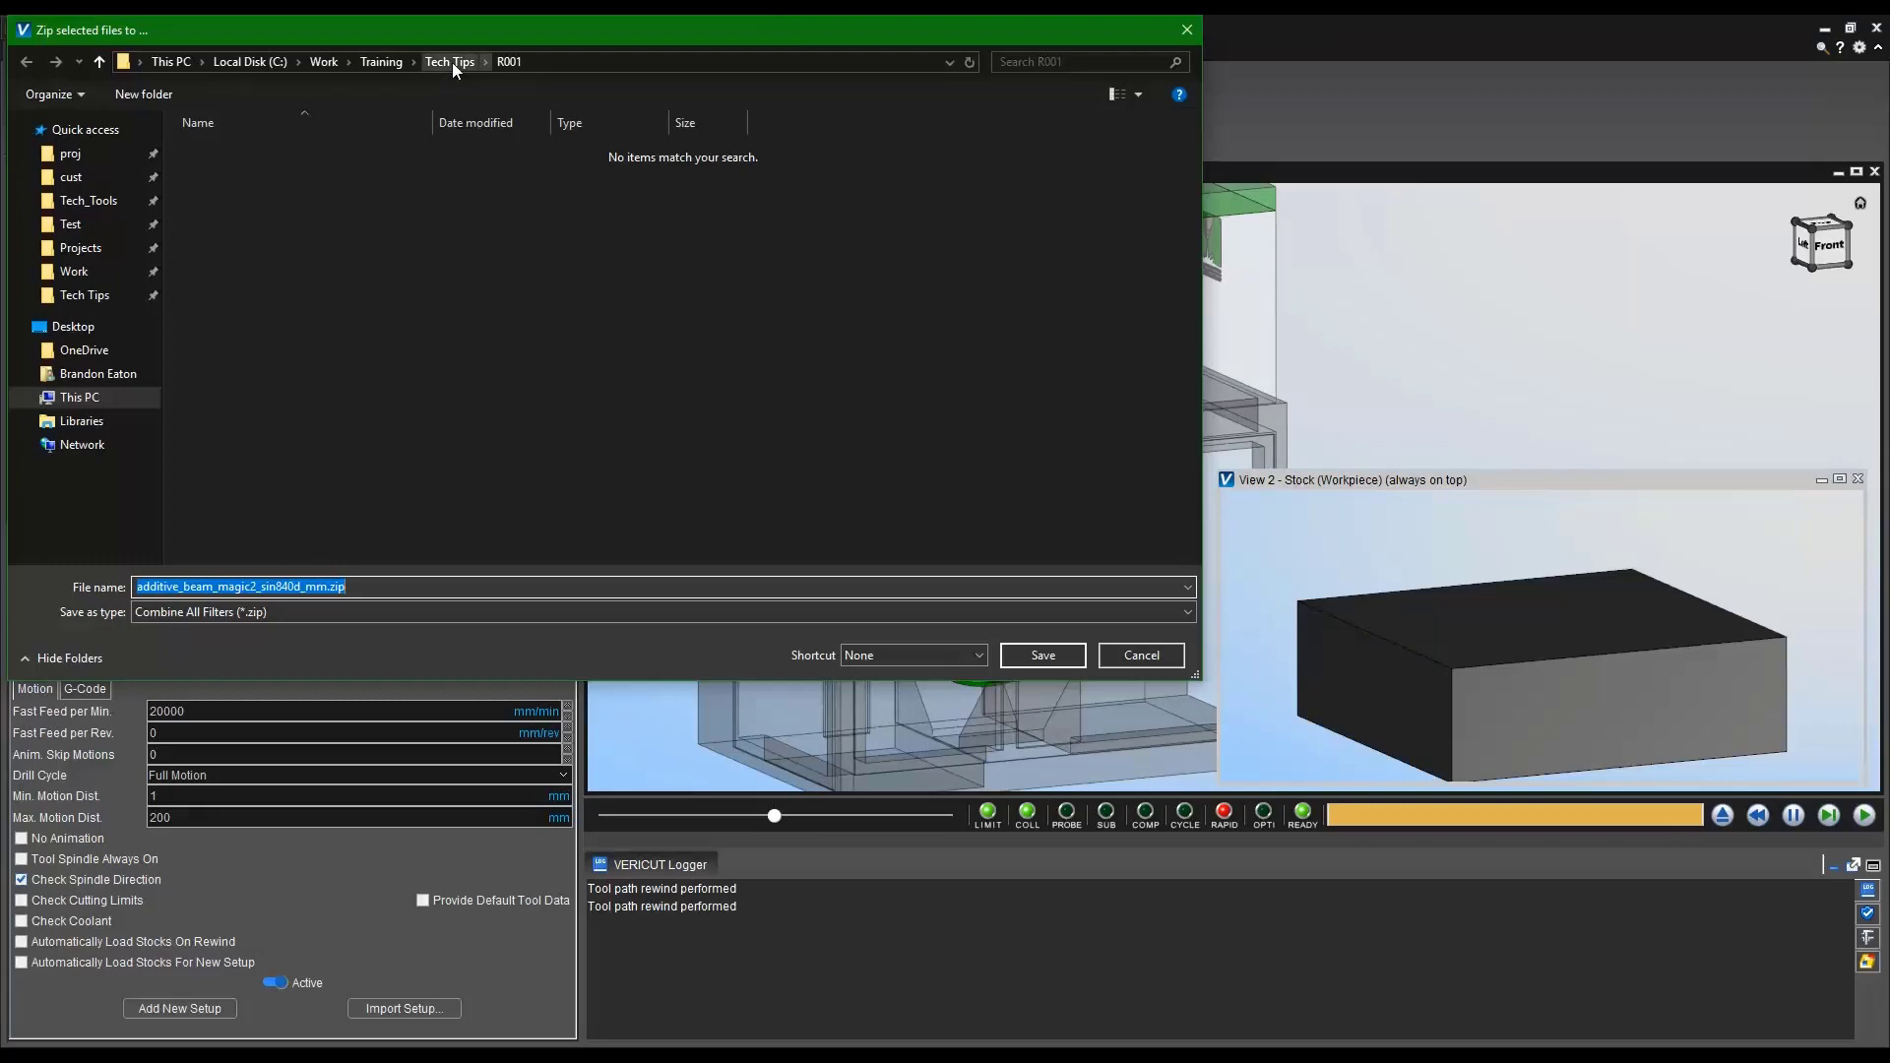
pyautogui.click(451, 63)
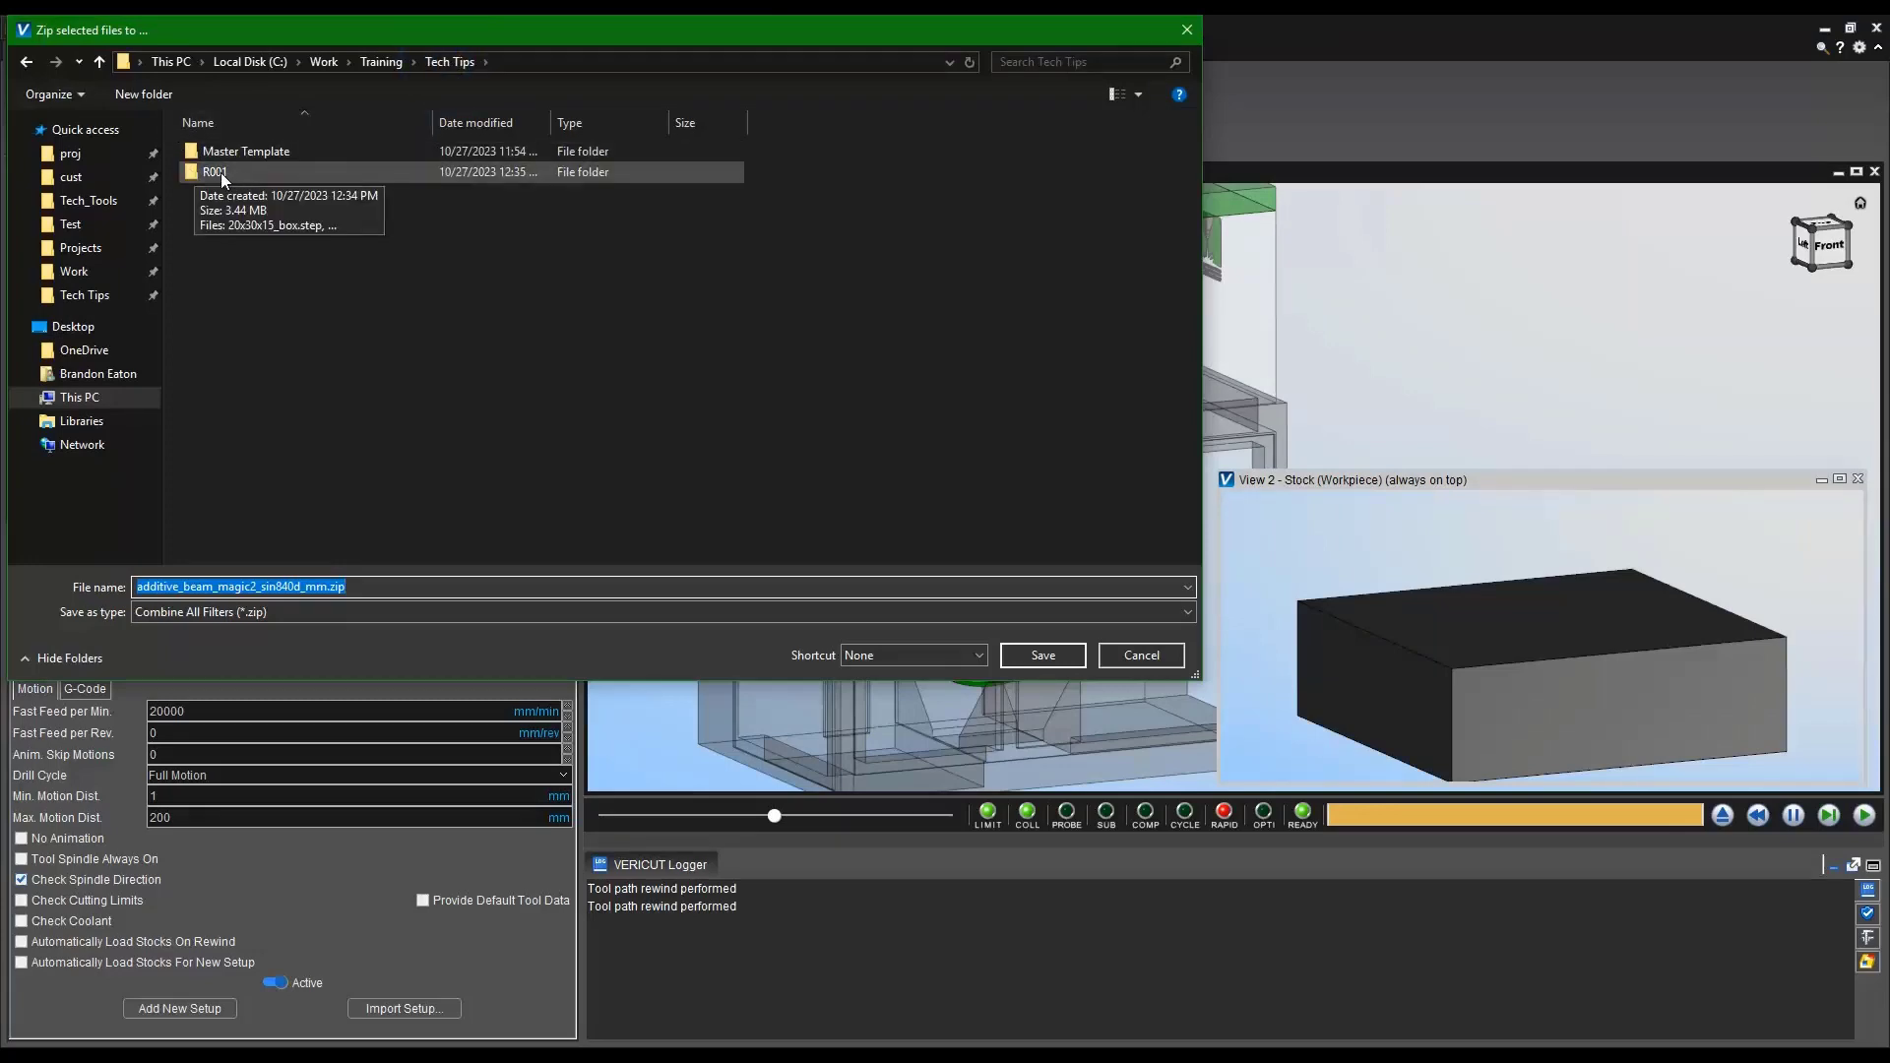
pyautogui.doubleClick(221, 173)
pyautogui.click(1043, 655)
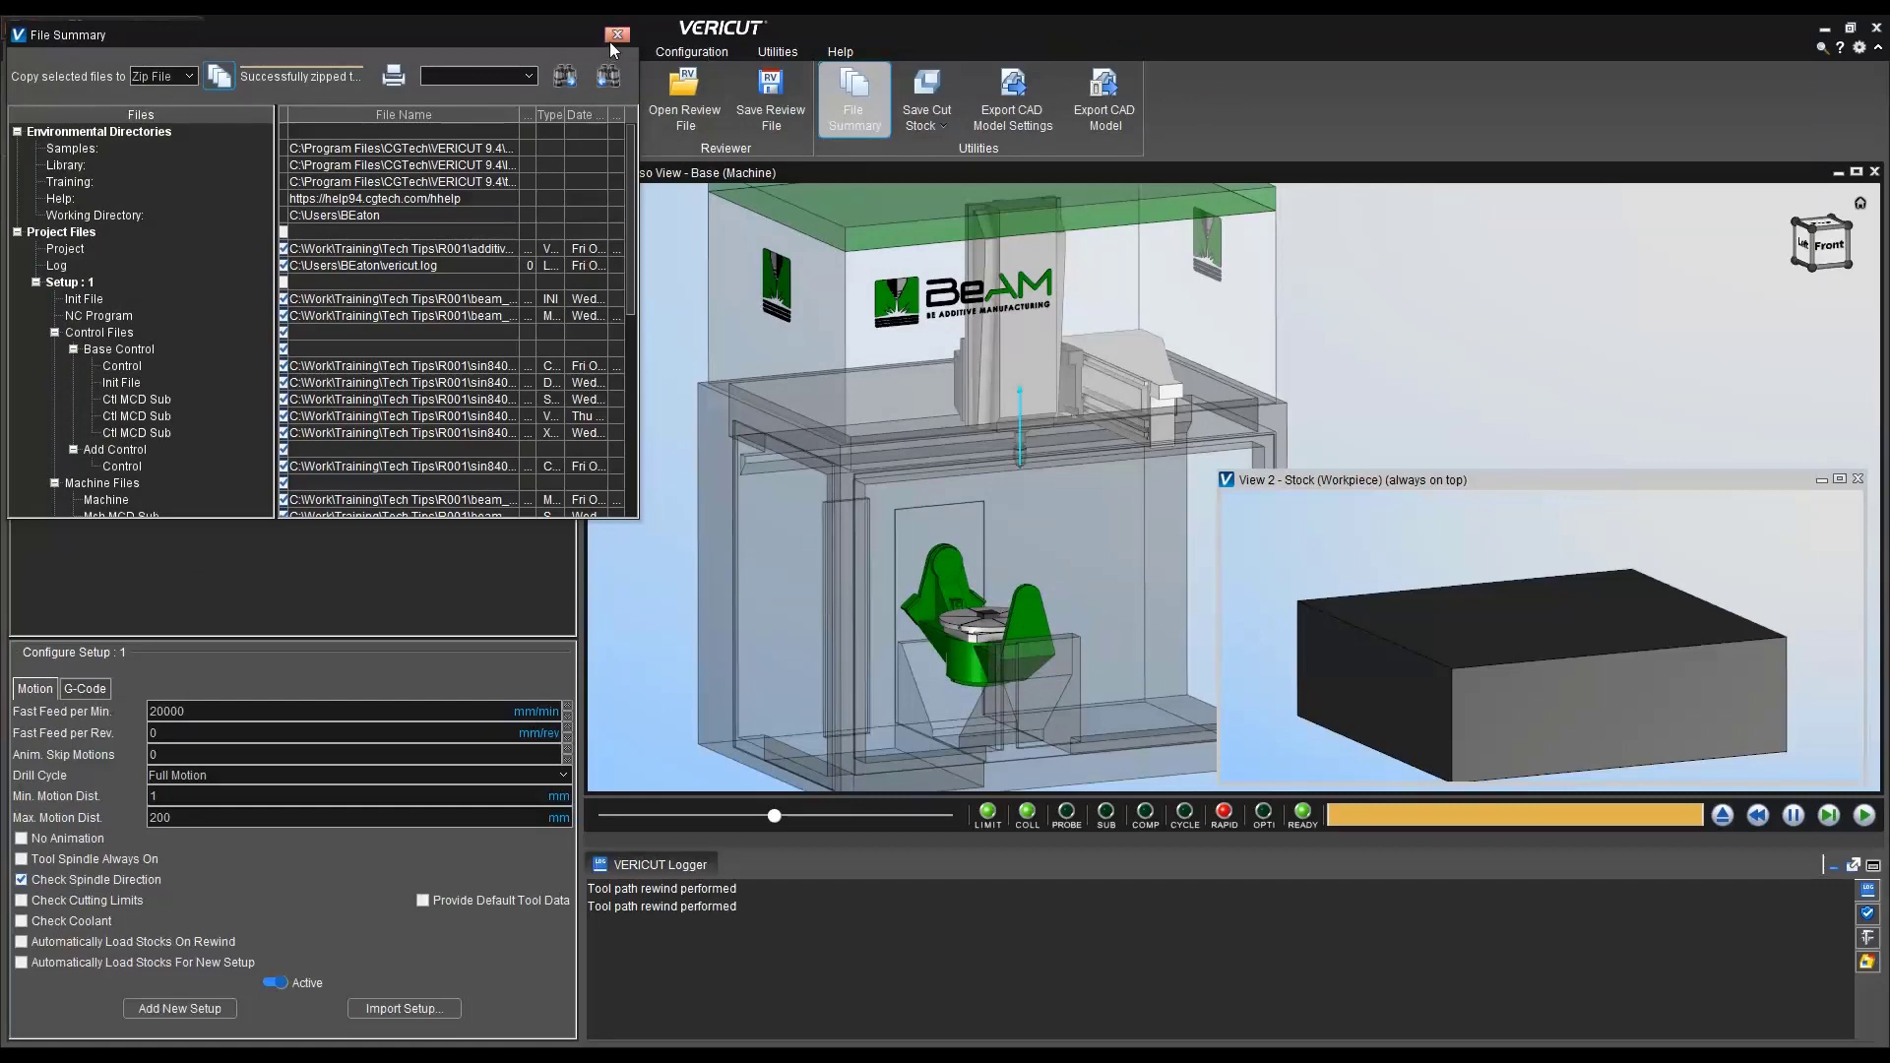
pyautogui.click(615, 38)
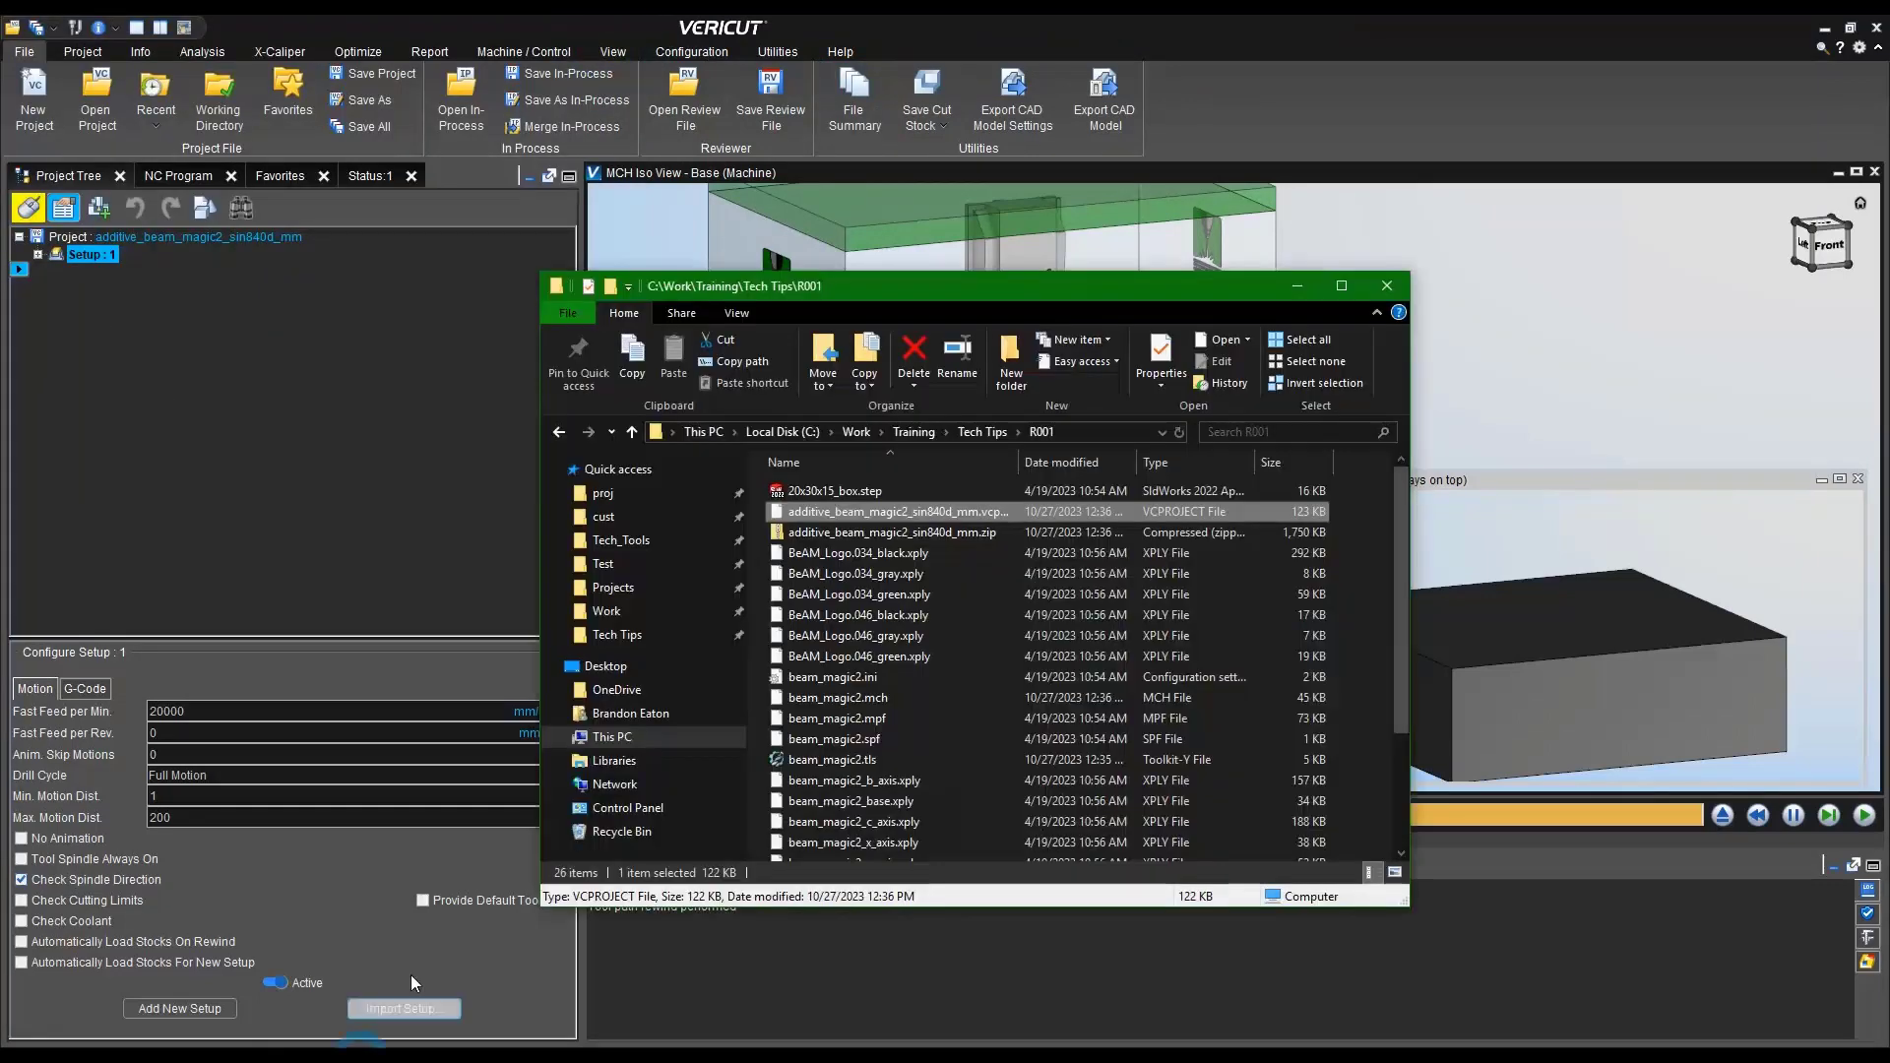
# Extract all files from the project zip in the R001 folder
pyautogui.rightClick(845, 536)
pyautogui.click(909, 624)
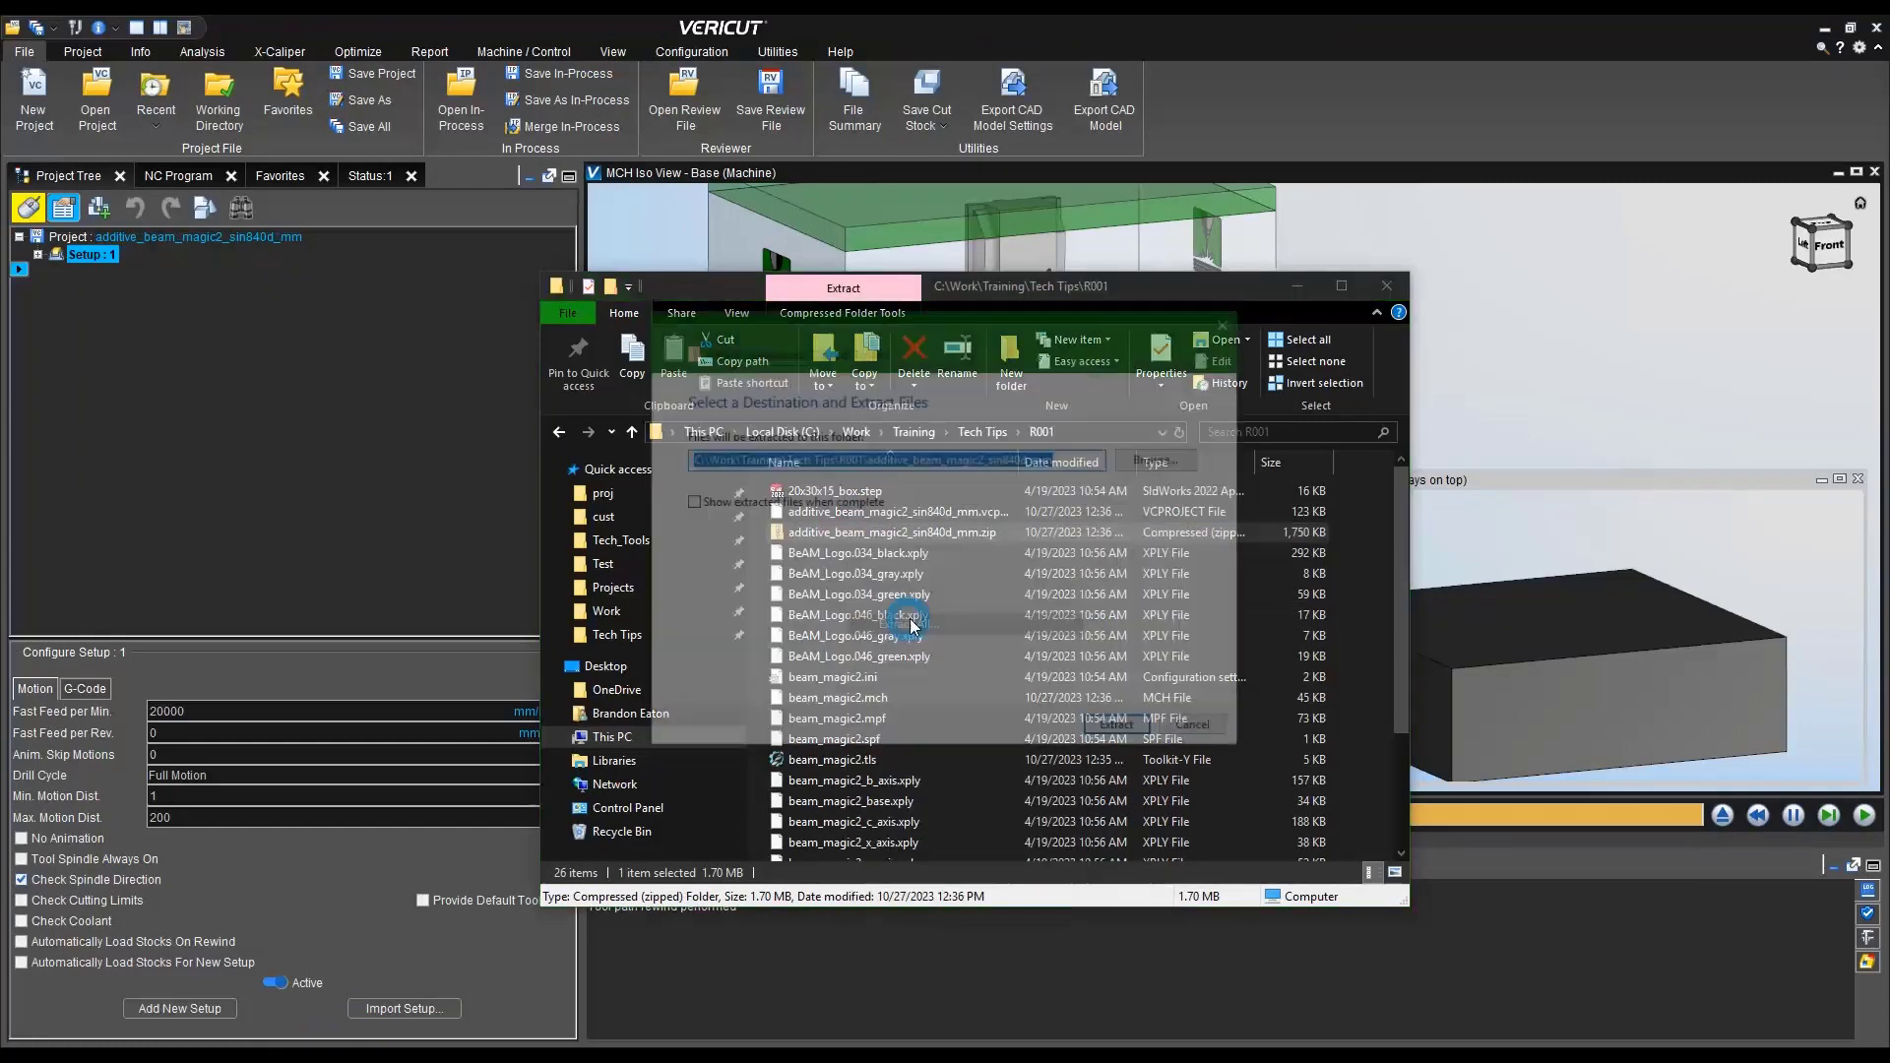
pyautogui.click(1123, 732)
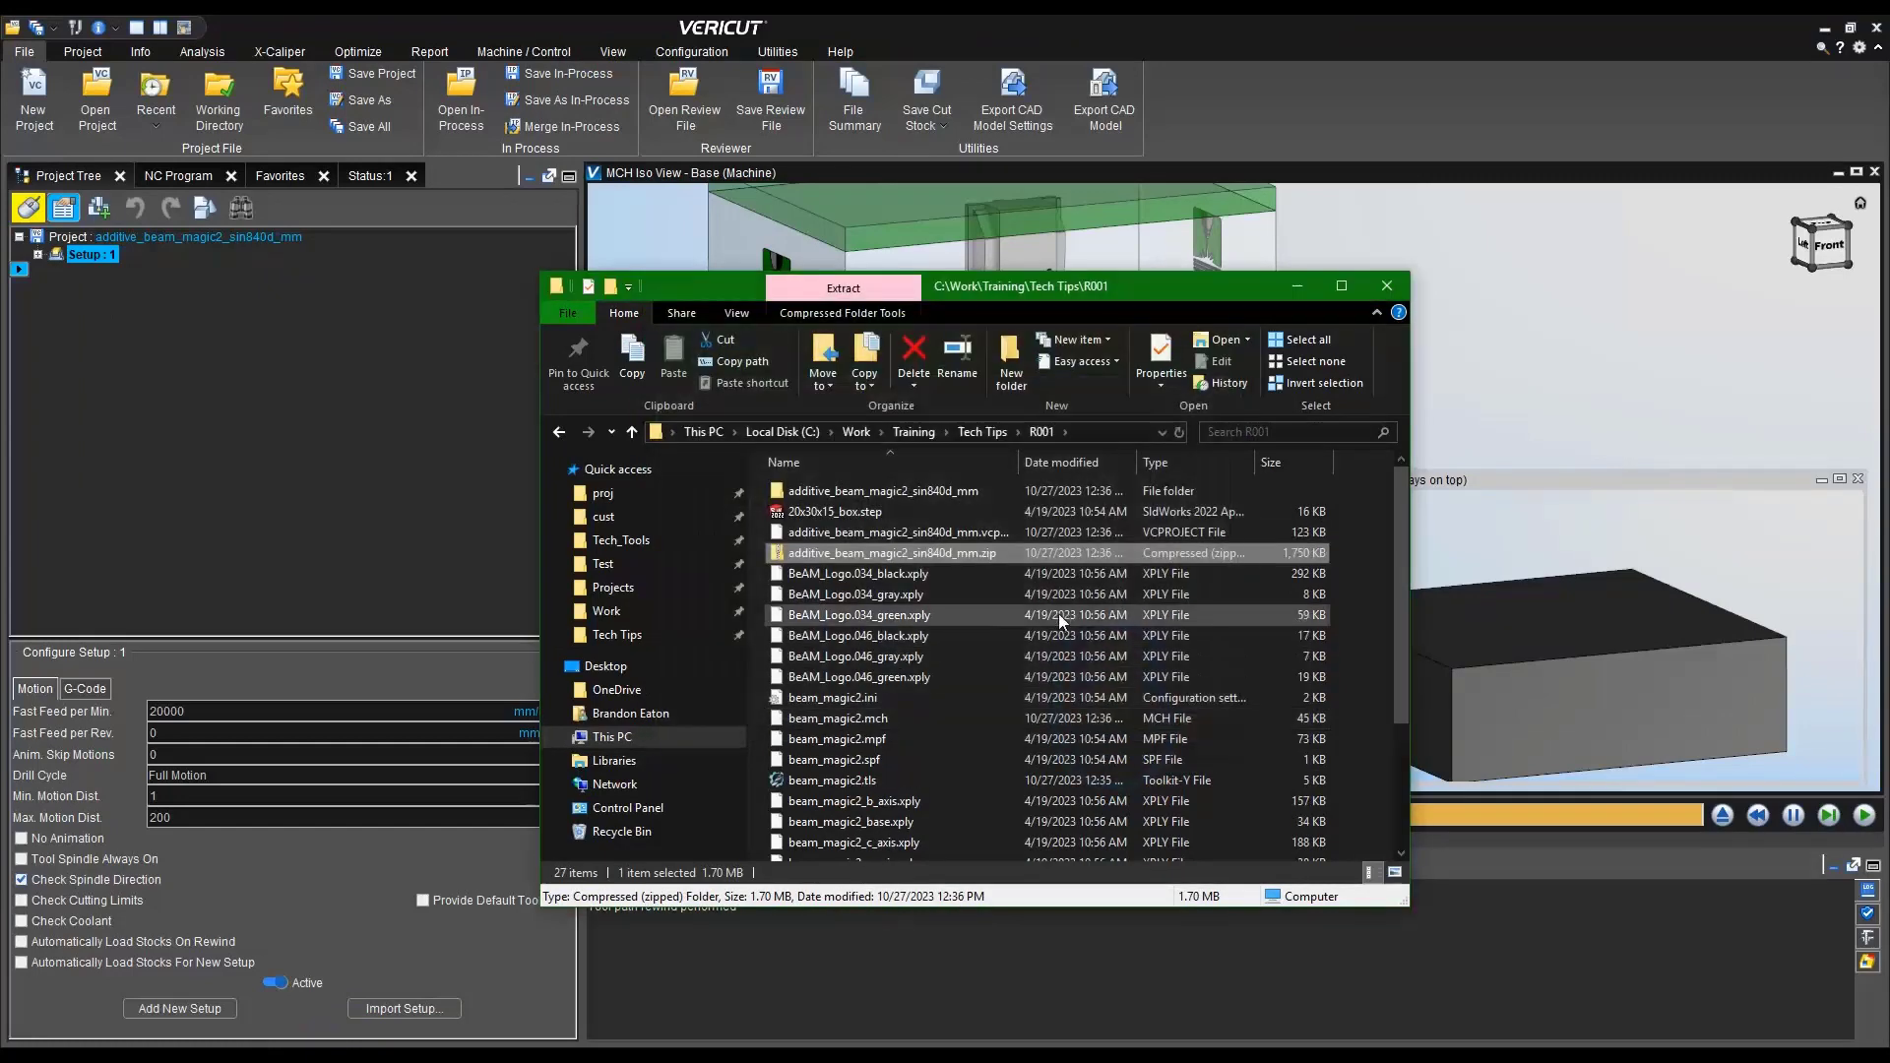
# Load the extracted additive_beam_magic2_sin840d_mm.vcproject file into VERICUT
pyautogui.doubleClick(841, 484)
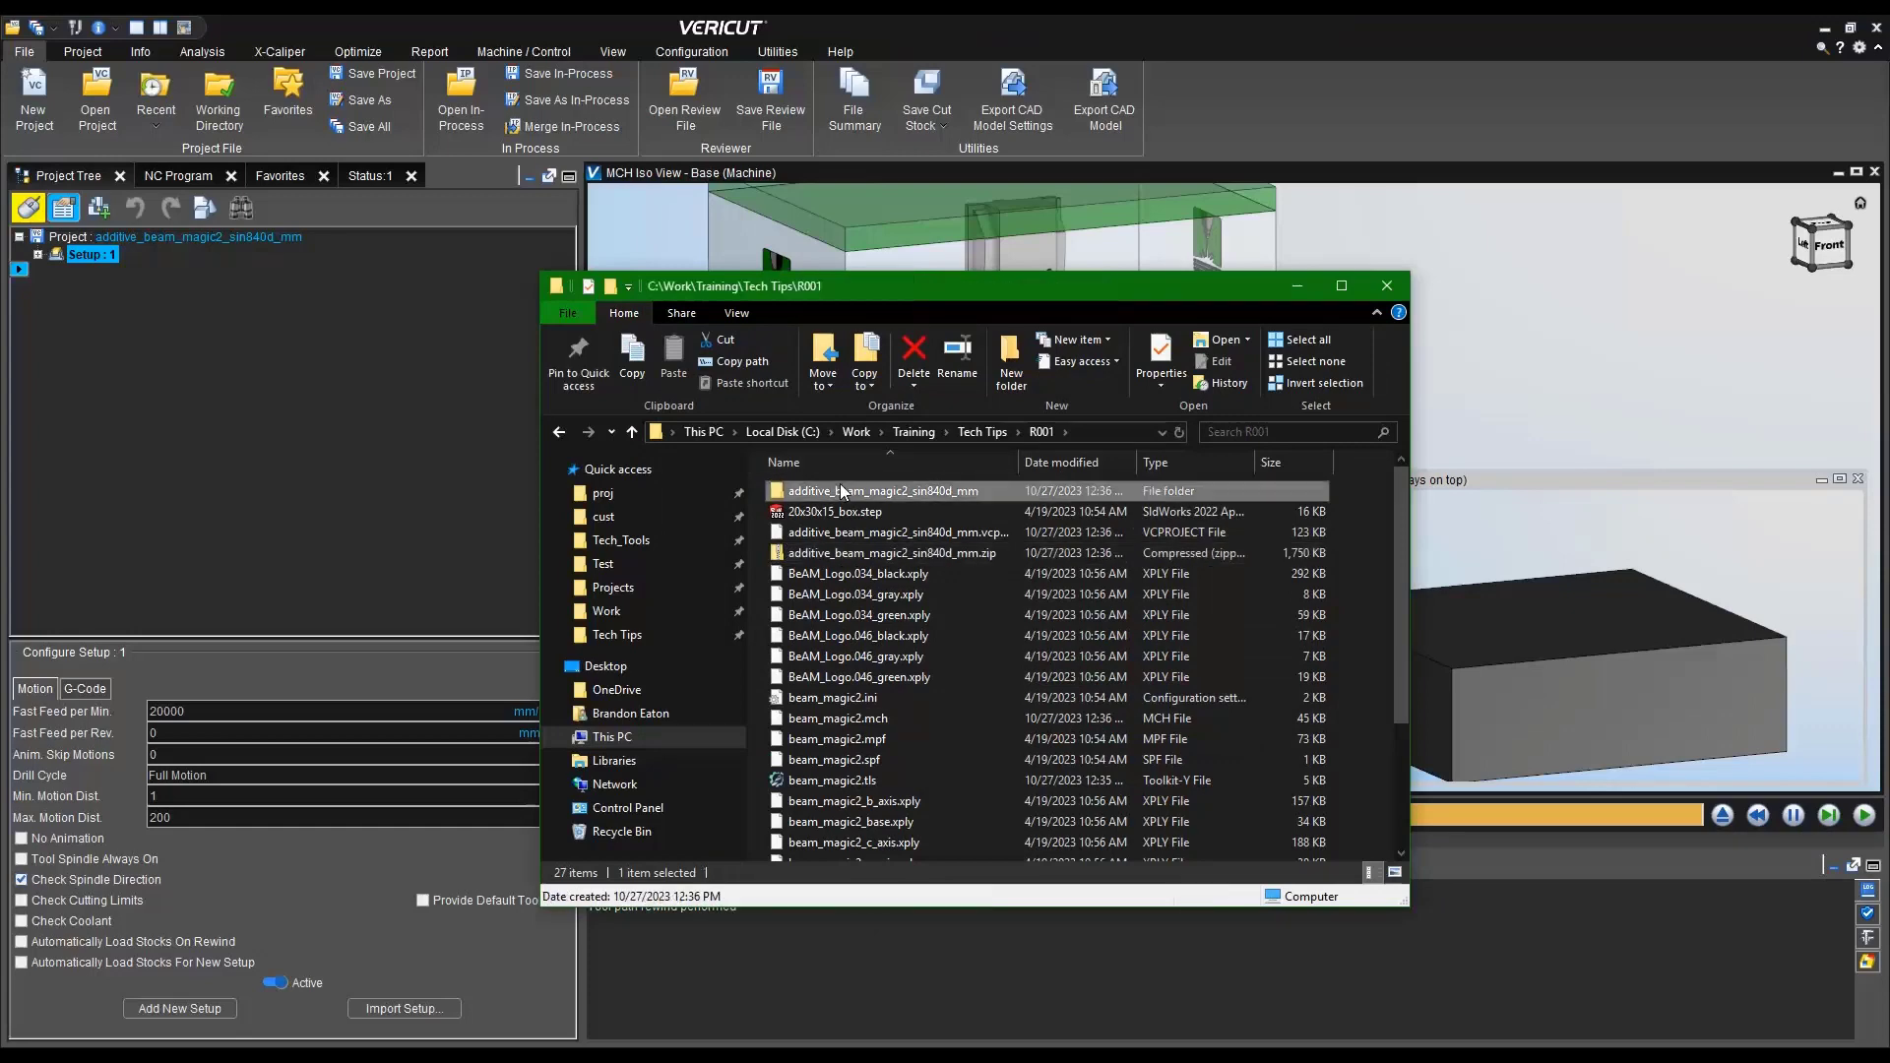
pyautogui.click(918, 512)
pyautogui.moveTo(917, 512); pyautogui.dragTo(379, 439)
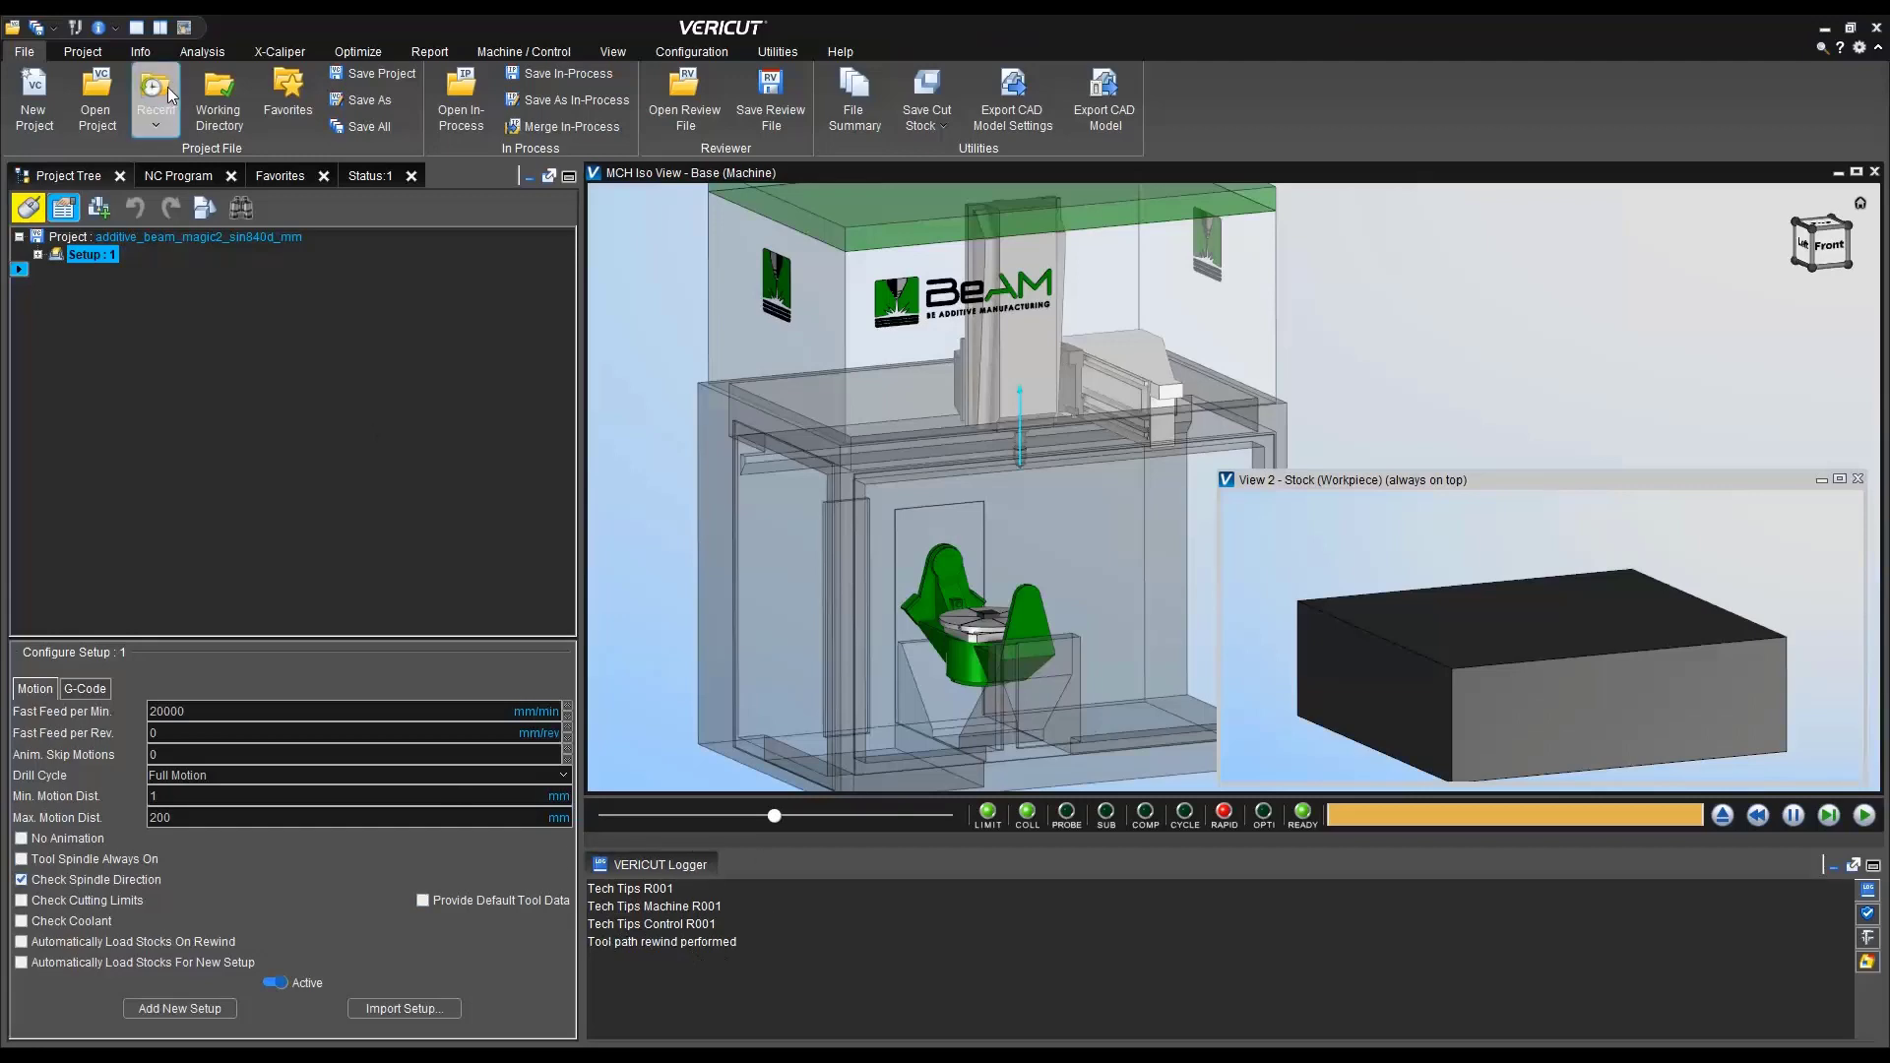
# Append '2' to the Machine Notes message, save the control file, and open File Summary
pyautogui.click(498, 53)
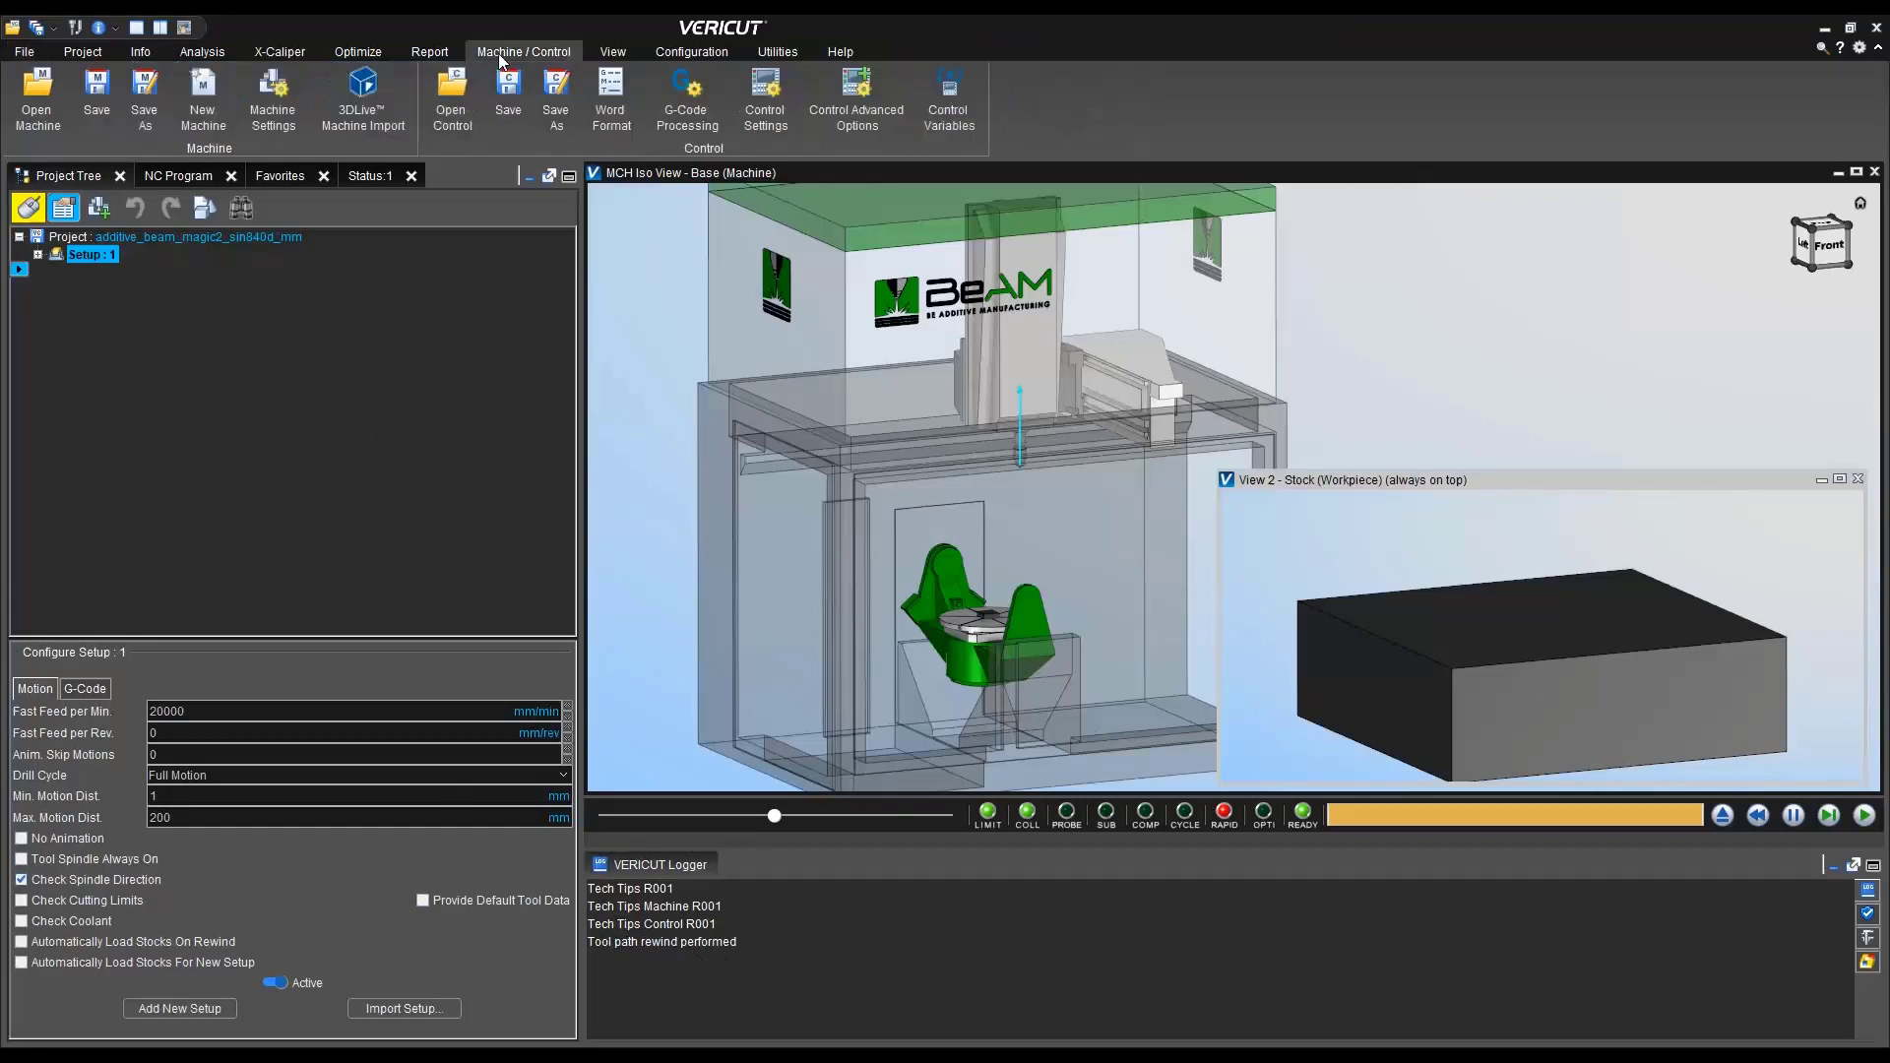
pyautogui.click(274, 107)
pyautogui.click(969, 298)
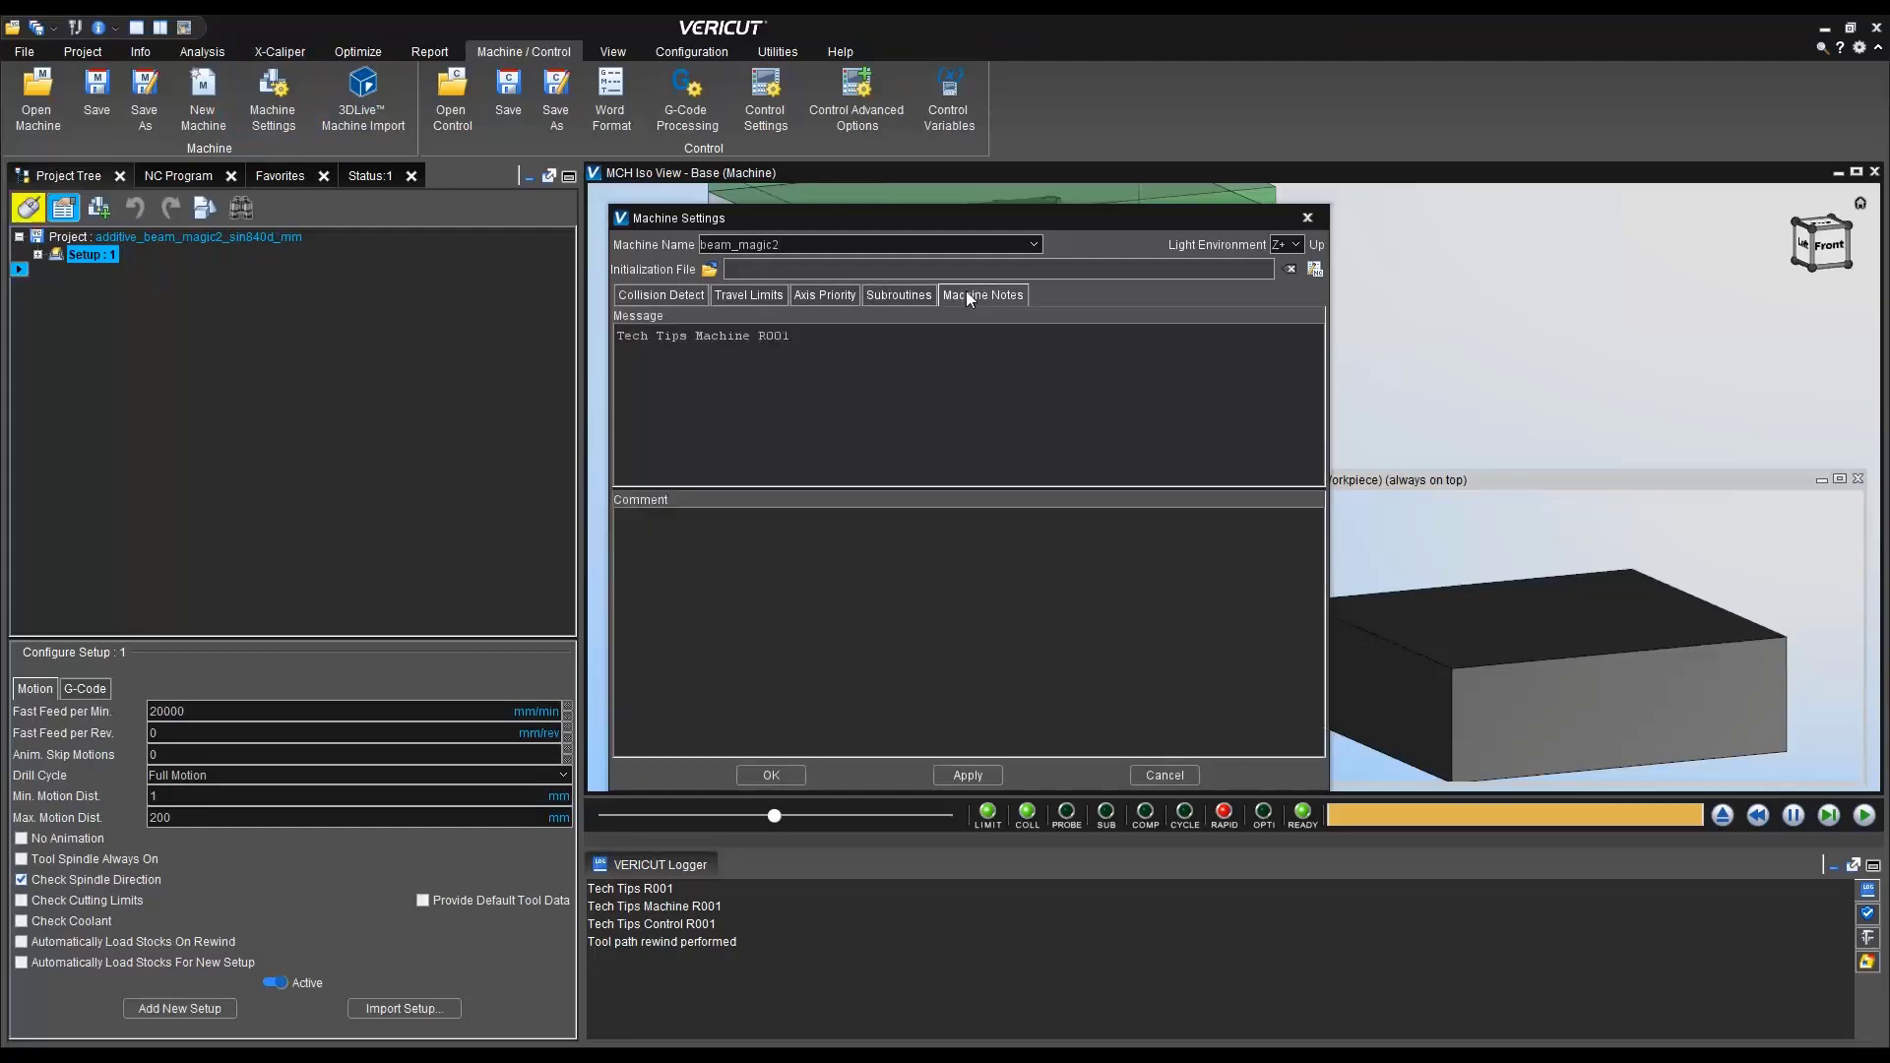
pyautogui.click(851, 342)
pyautogui.write('2')
pyautogui.click(771, 776)
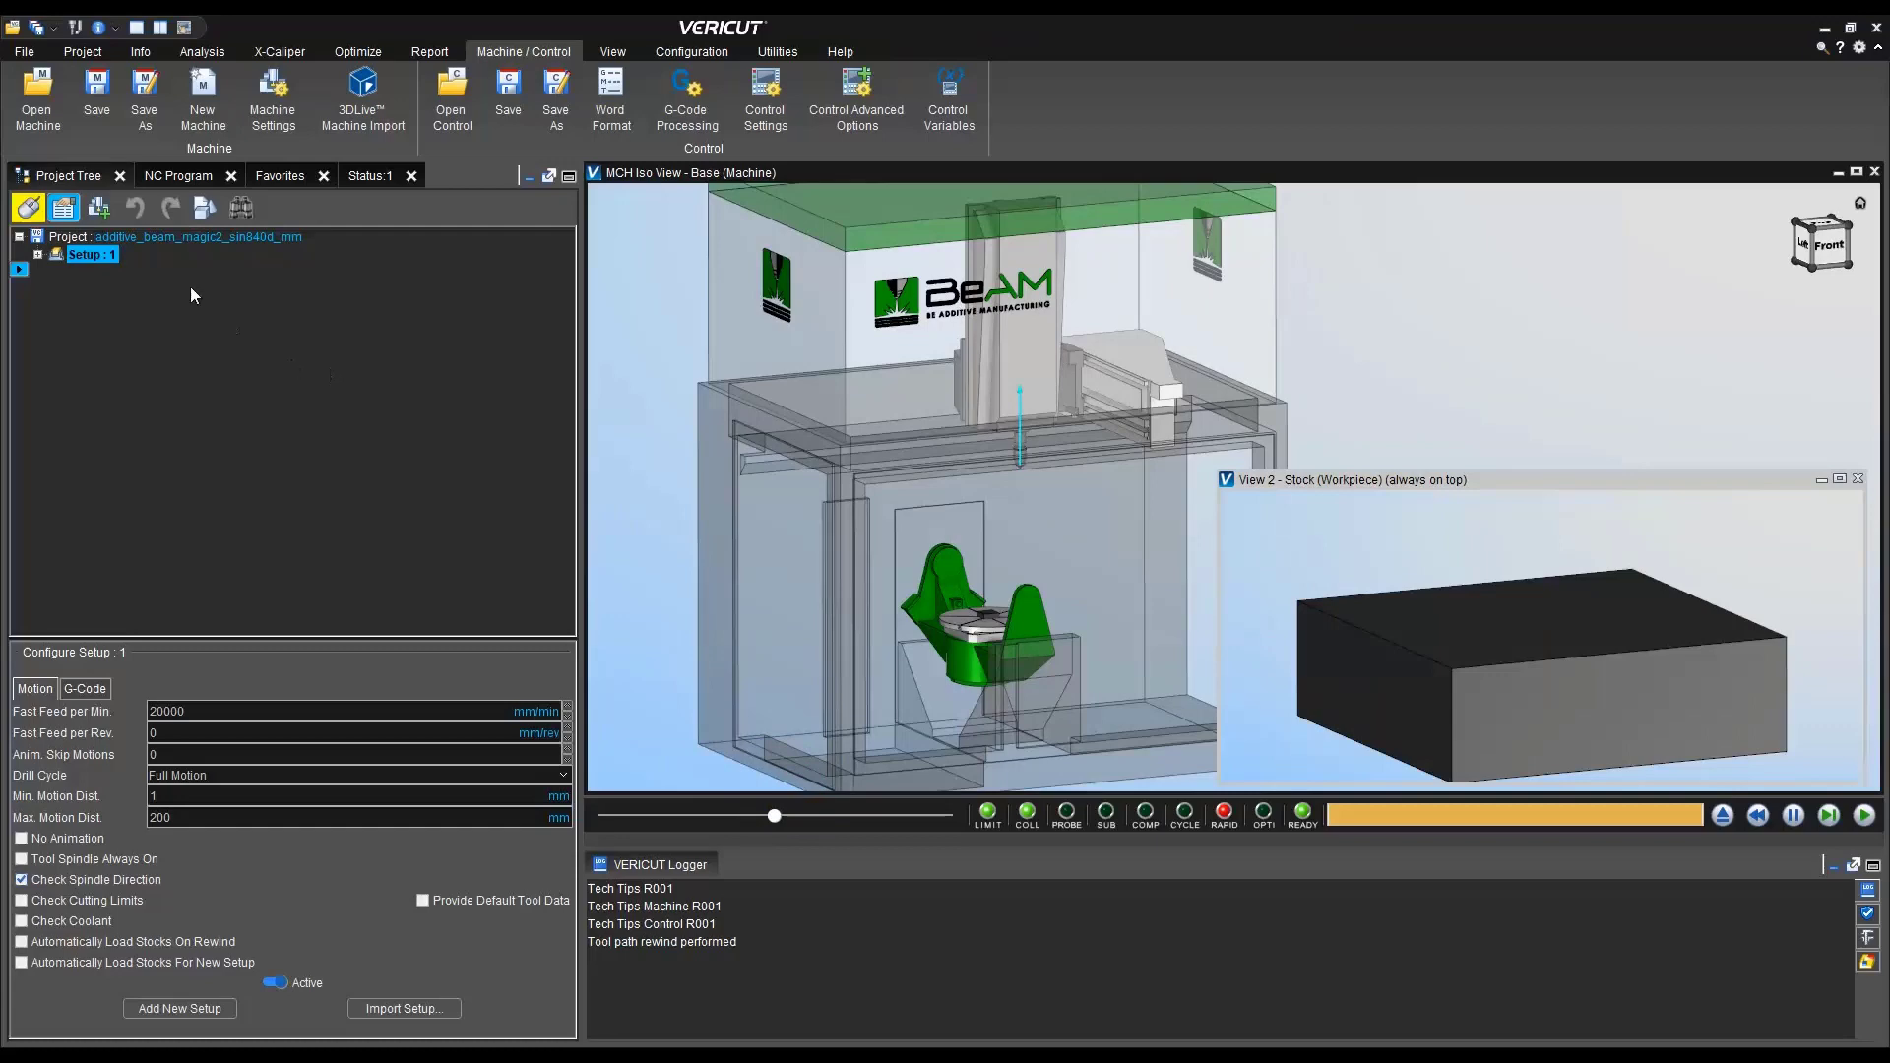
pyautogui.click(37, 26)
pyautogui.click(778, 51)
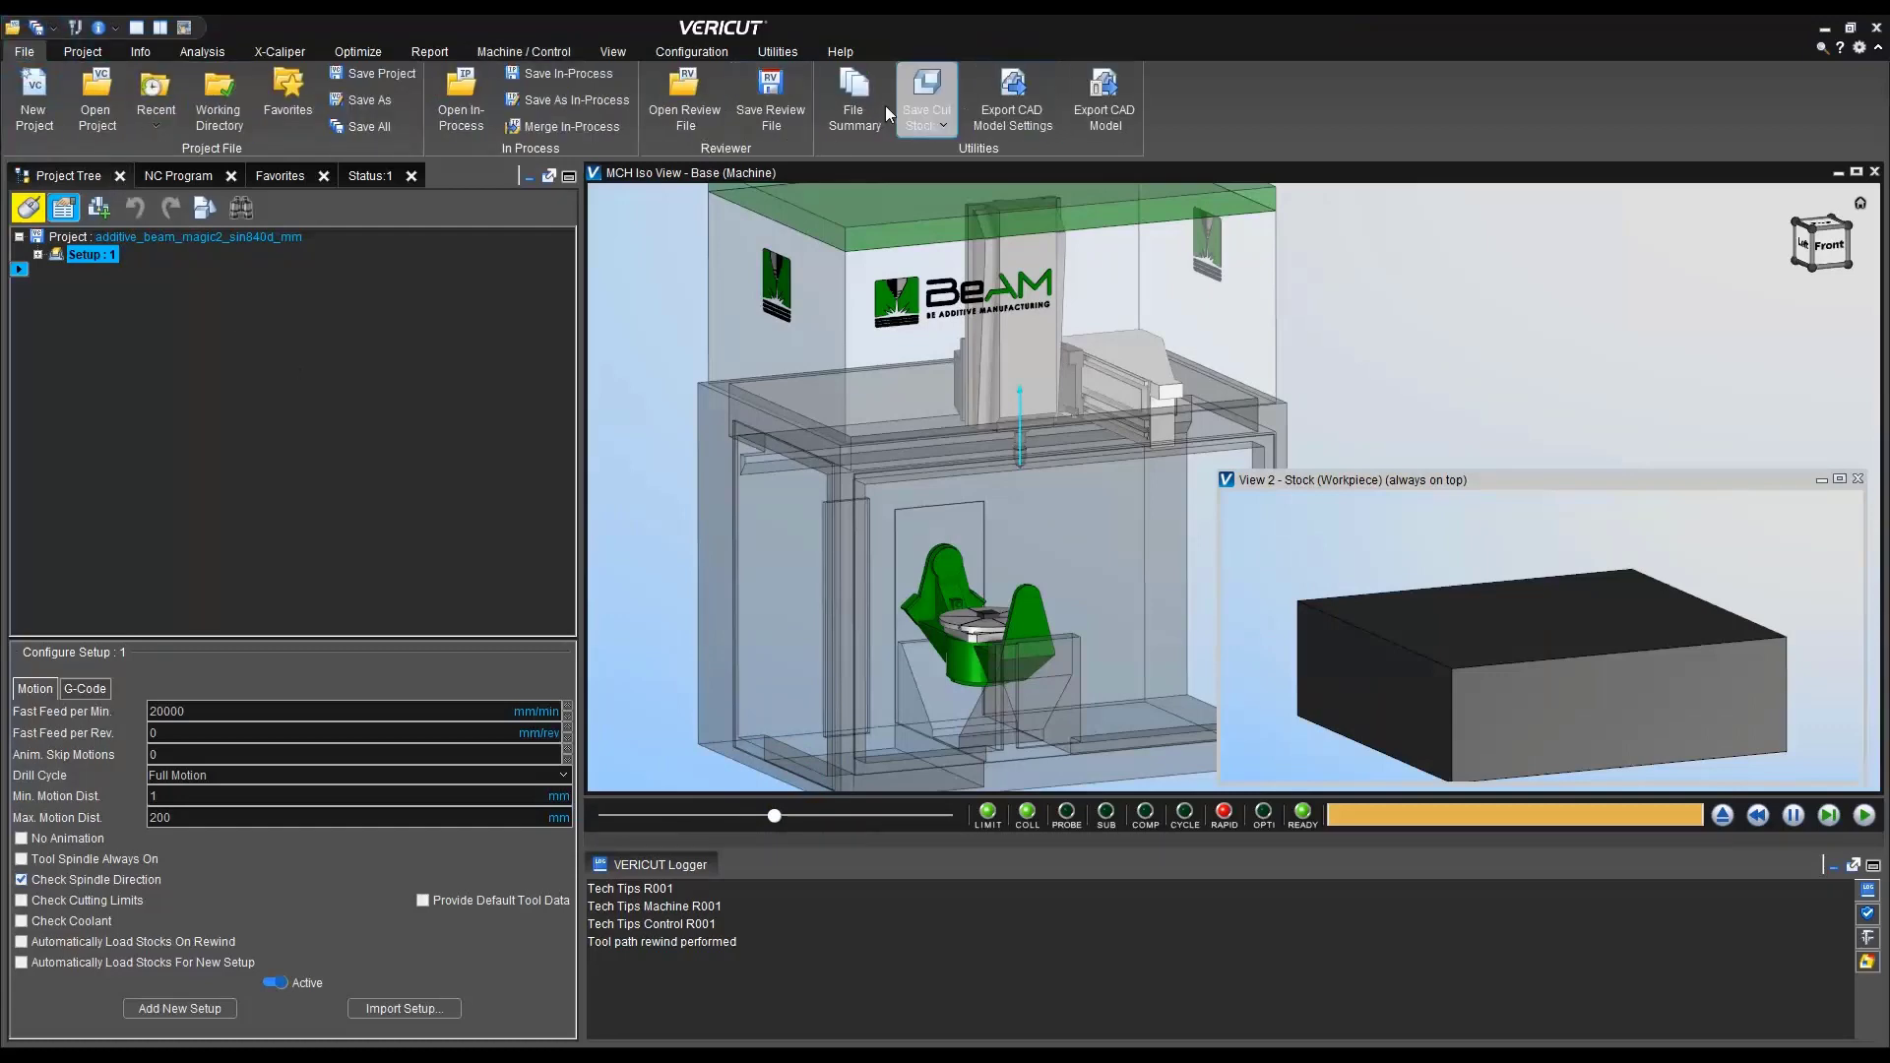
pyautogui.click(855, 102)
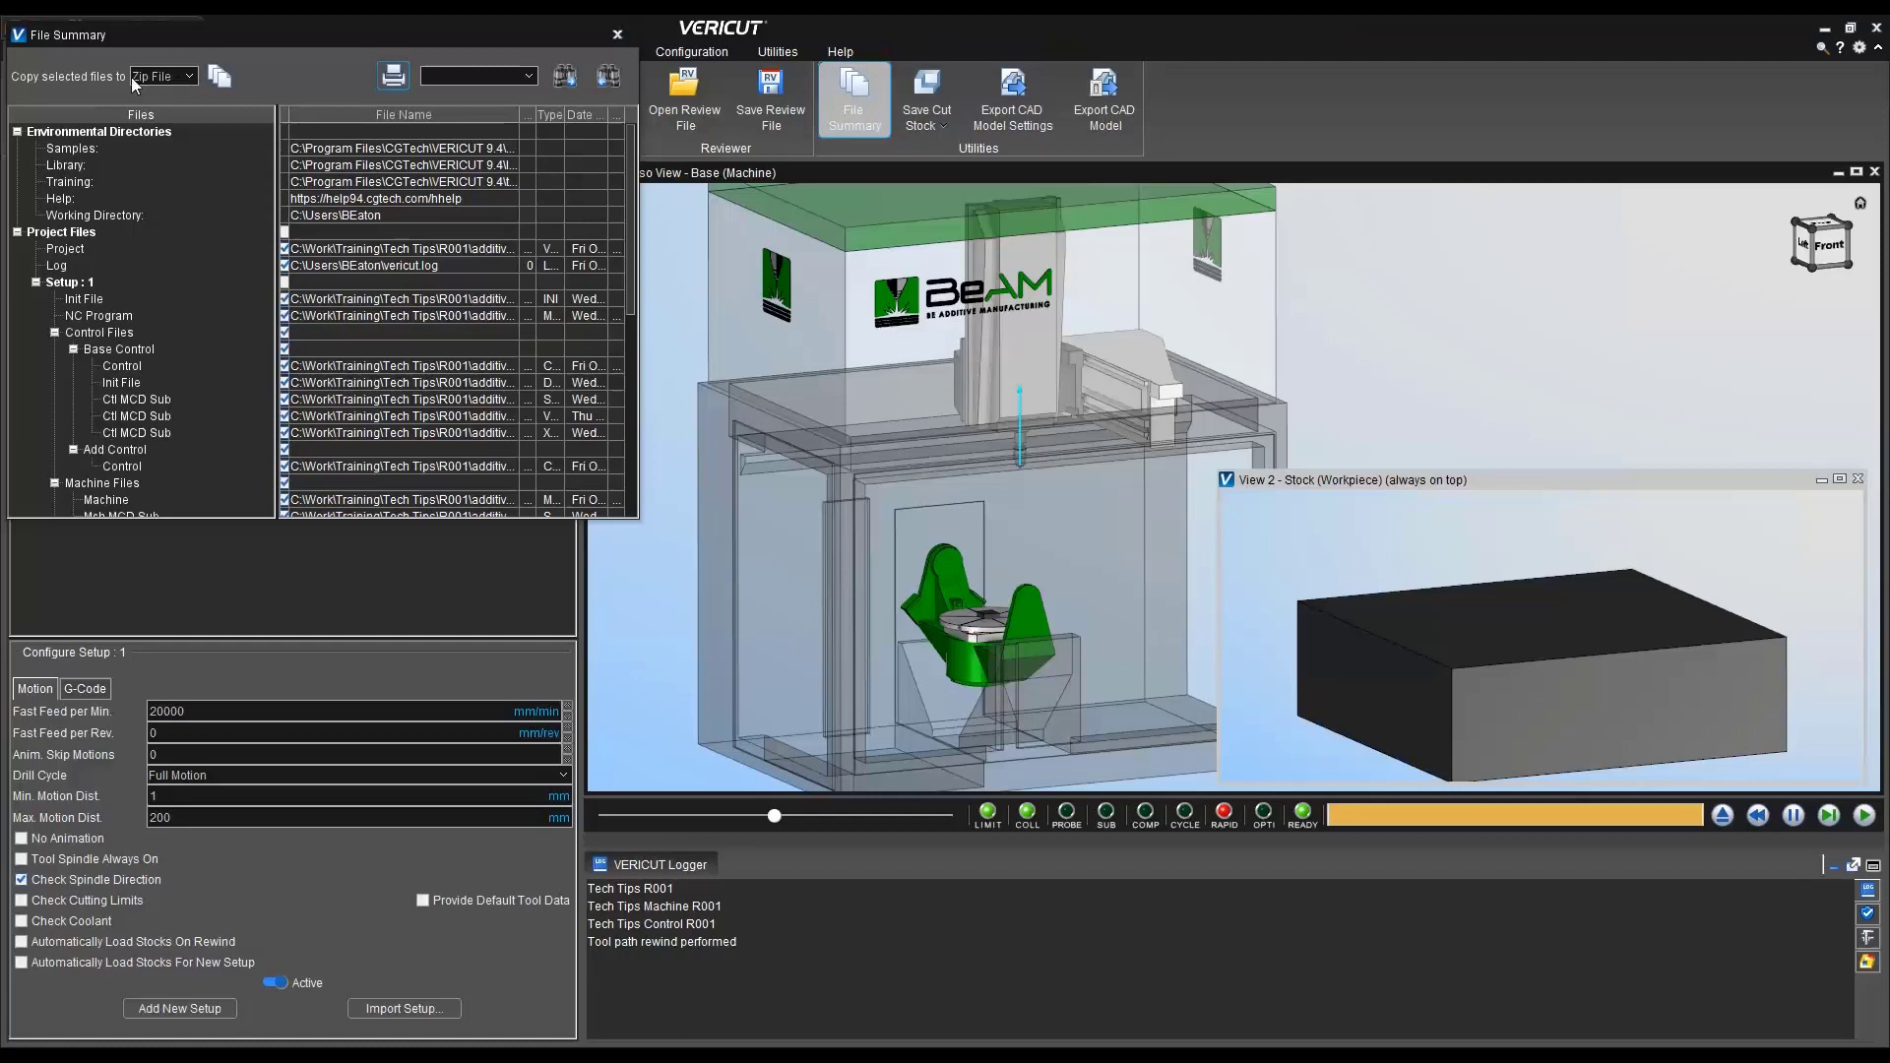
# Create a Tech Tips\Support folder and save additive_beam_magic2_sin840d_mm.zip into it
pyautogui.click(218, 72)
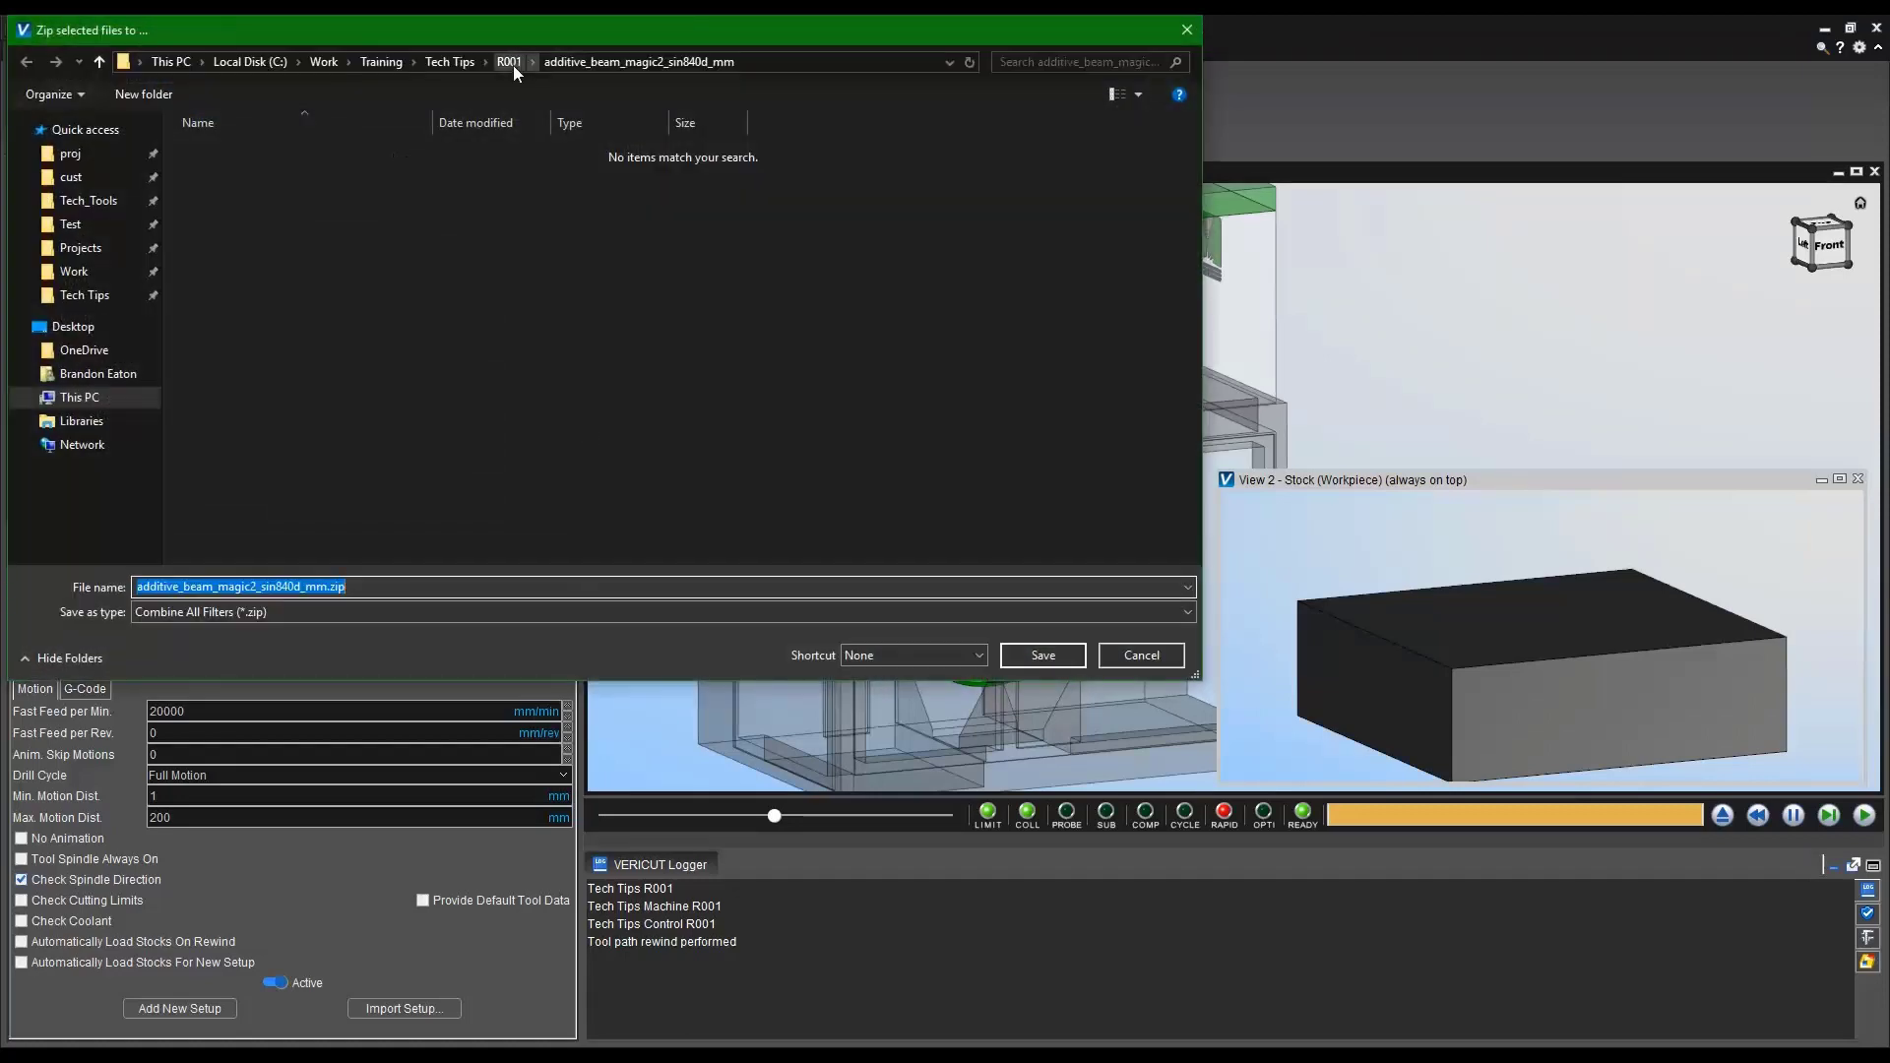
pyautogui.click(439, 63)
pyautogui.rightClick(317, 257)
pyautogui.moveTo(372, 445)
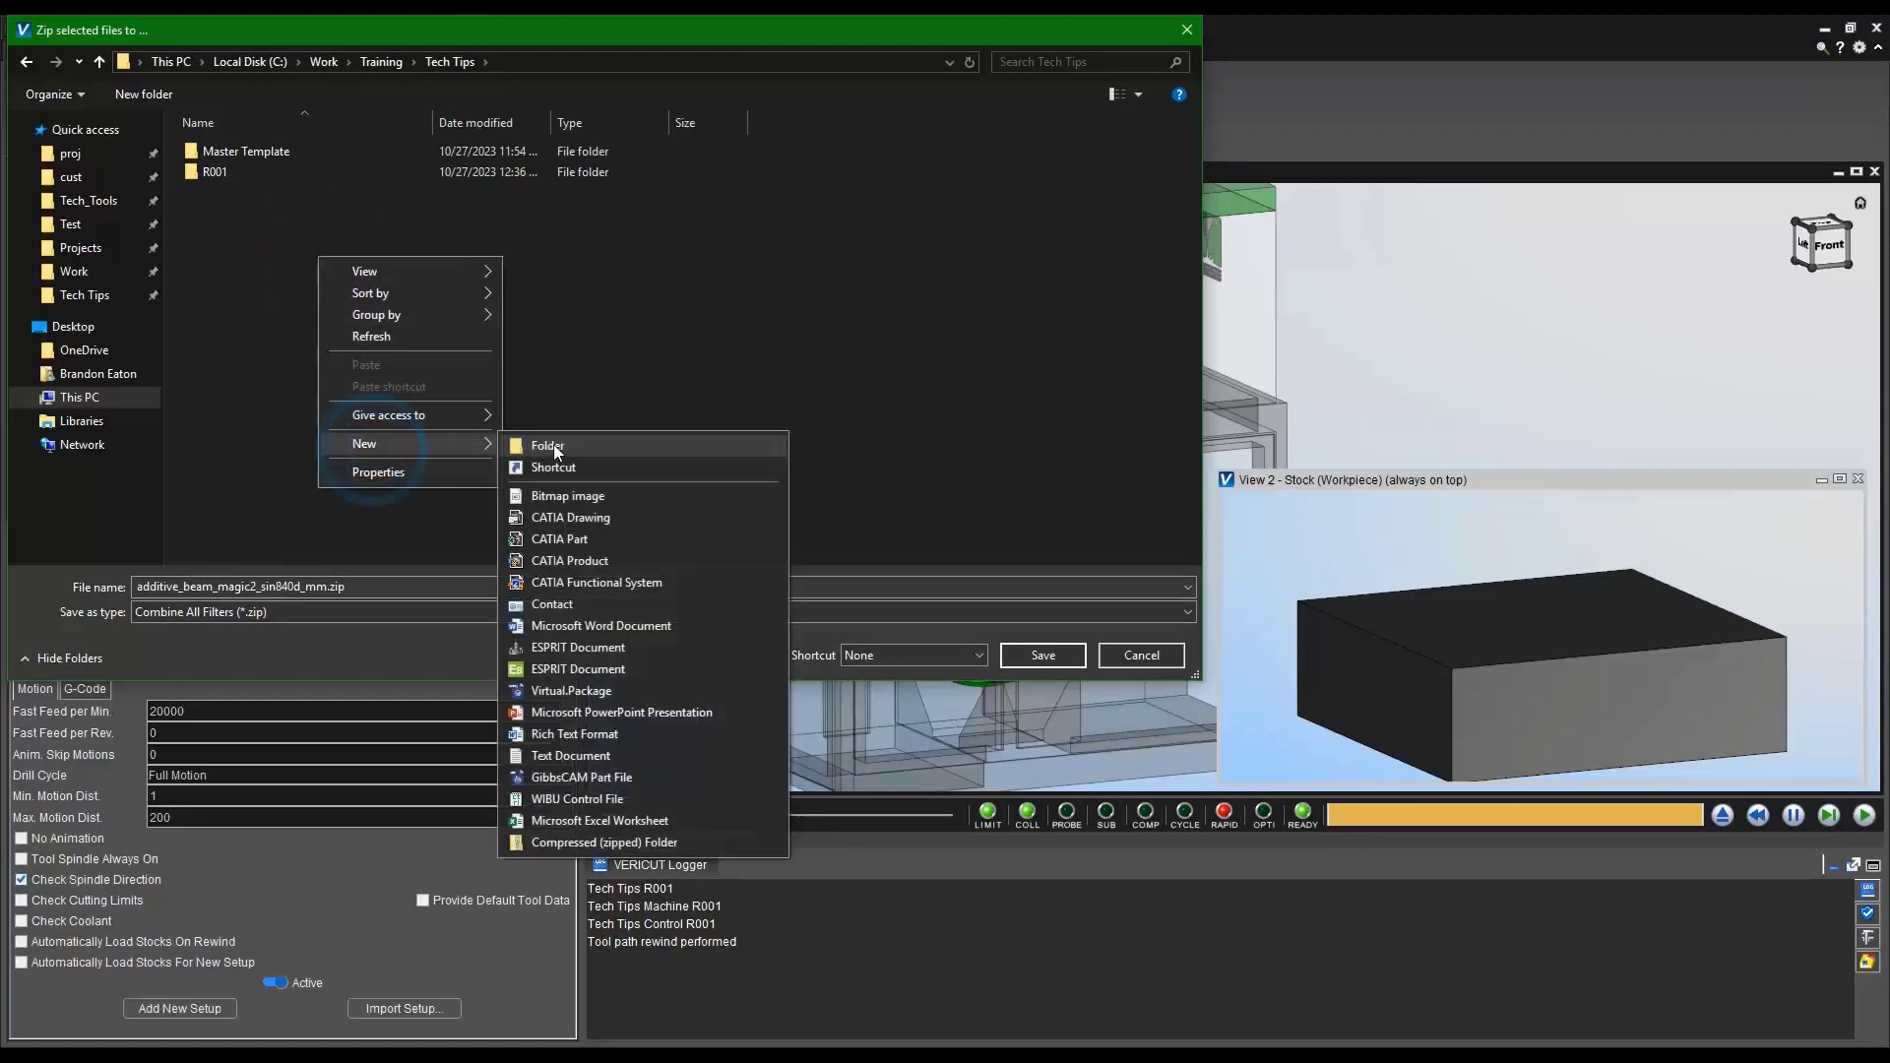
pyautogui.click(554, 445)
pyautogui.write('Support')
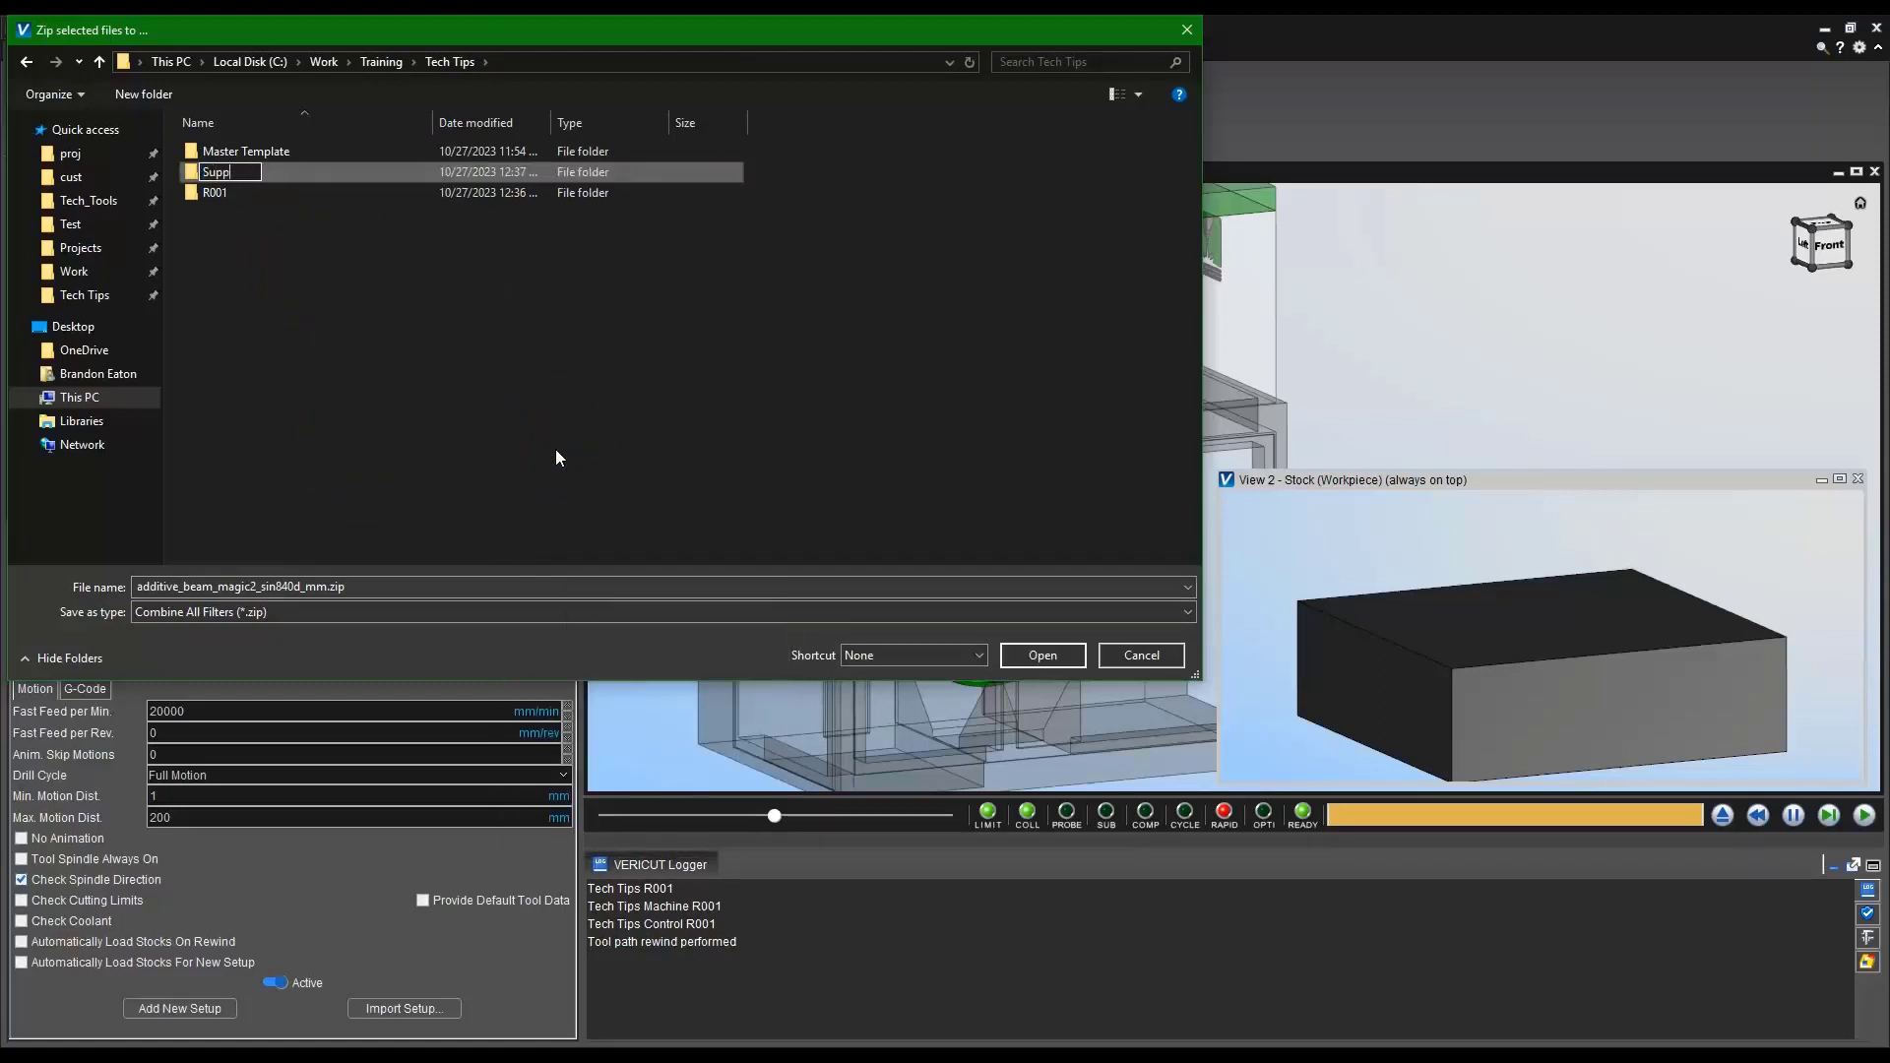
pyautogui.click(555, 449)
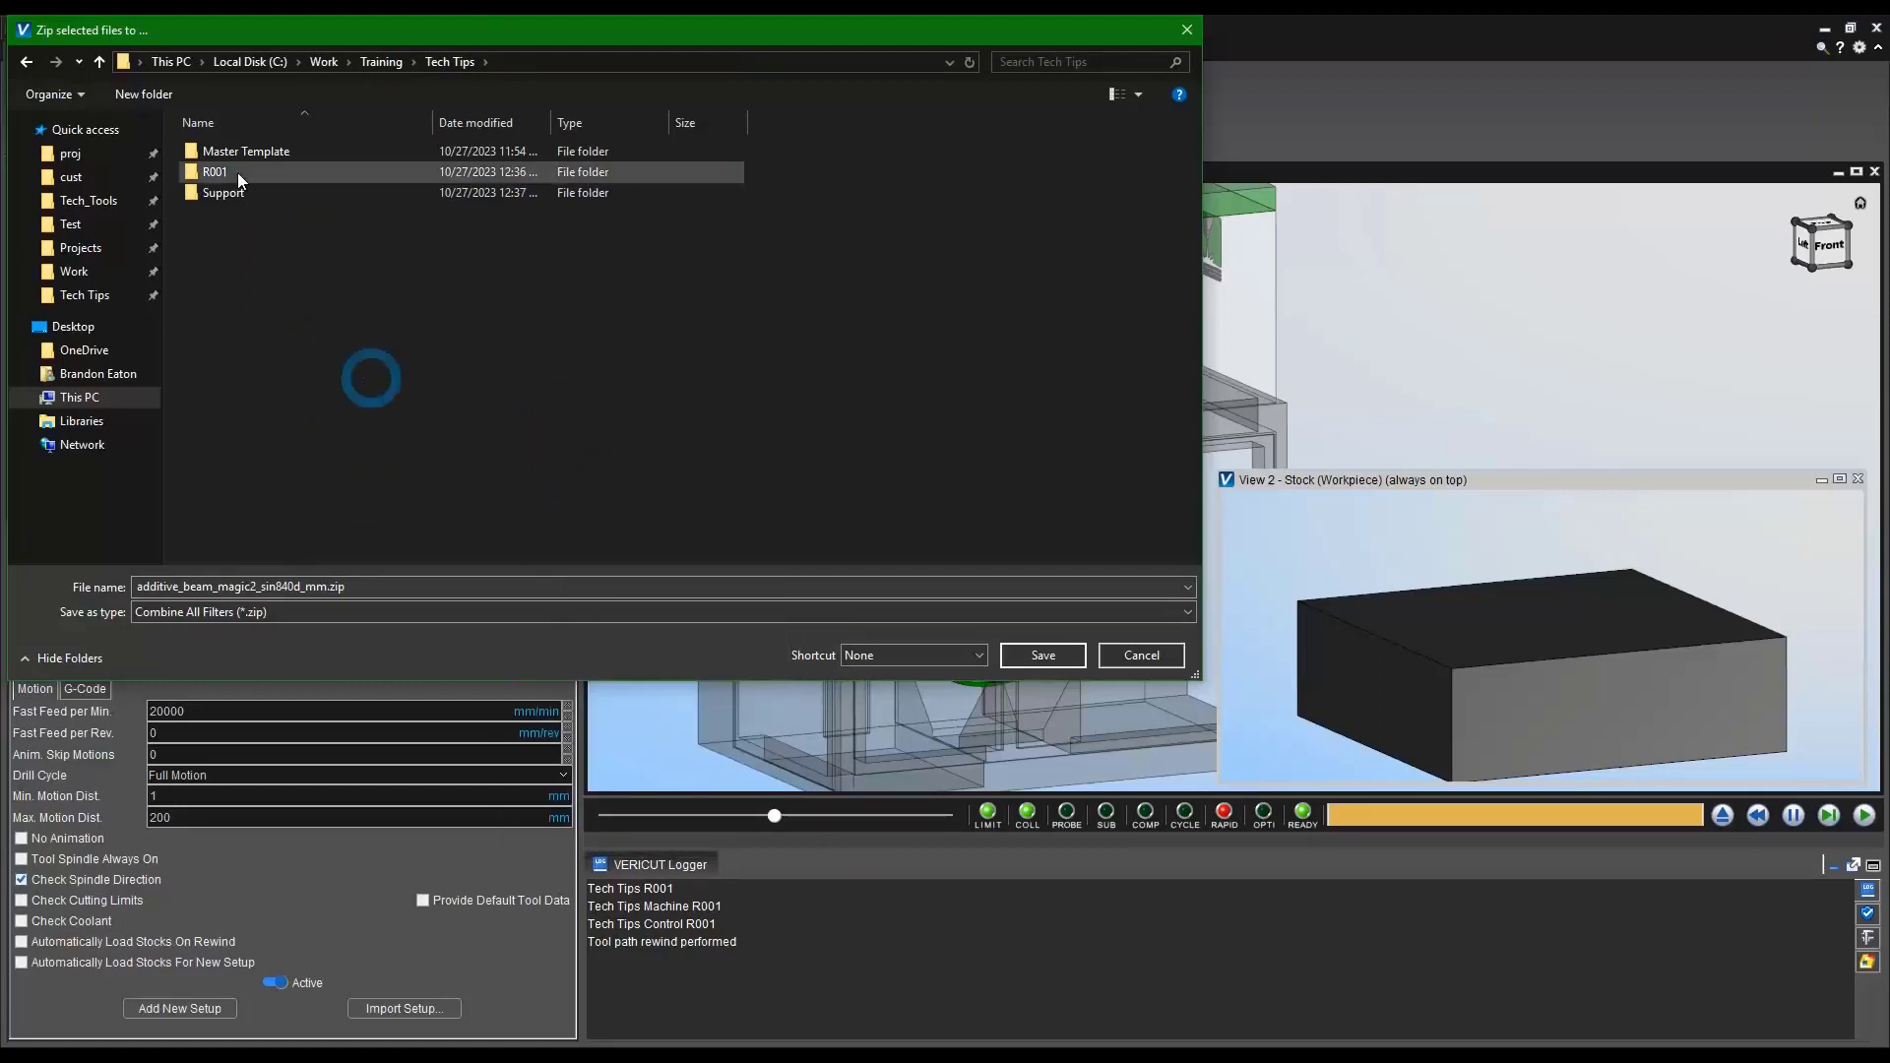
pyautogui.doubleClick(238, 193)
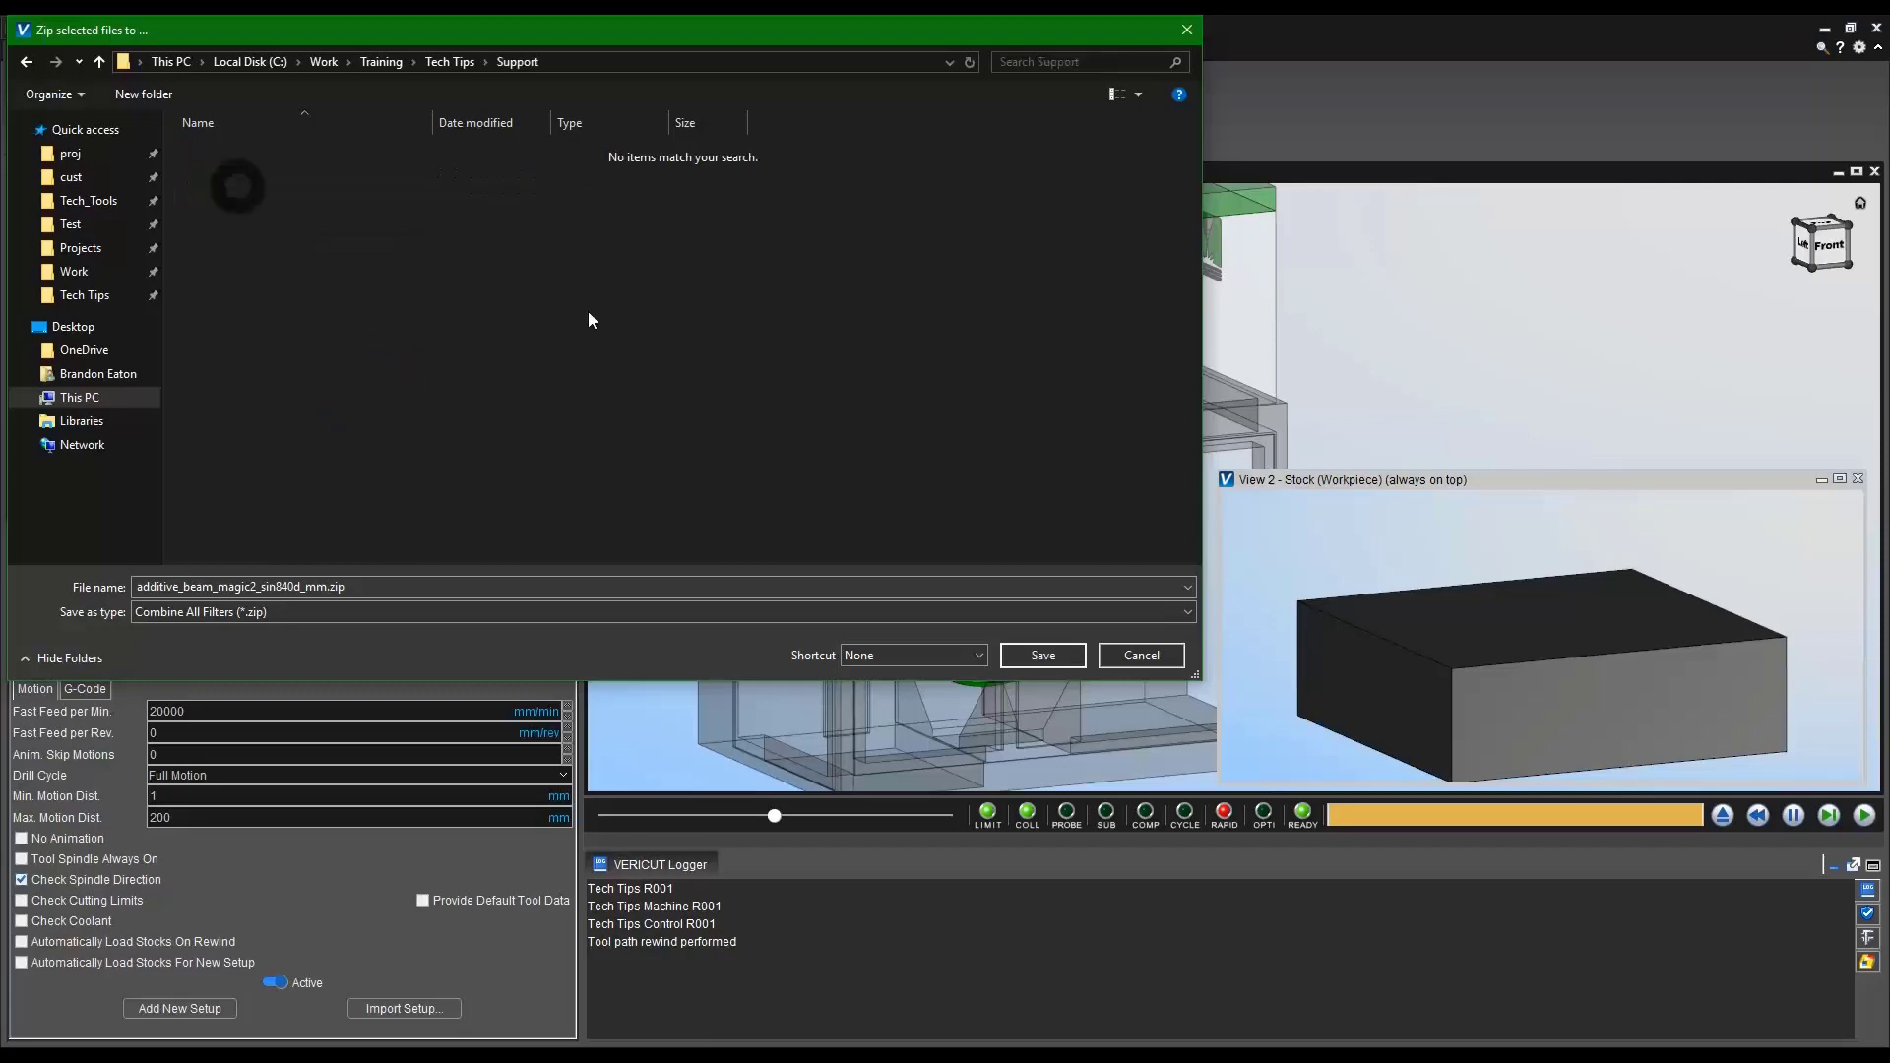
pyautogui.click(1026, 660)
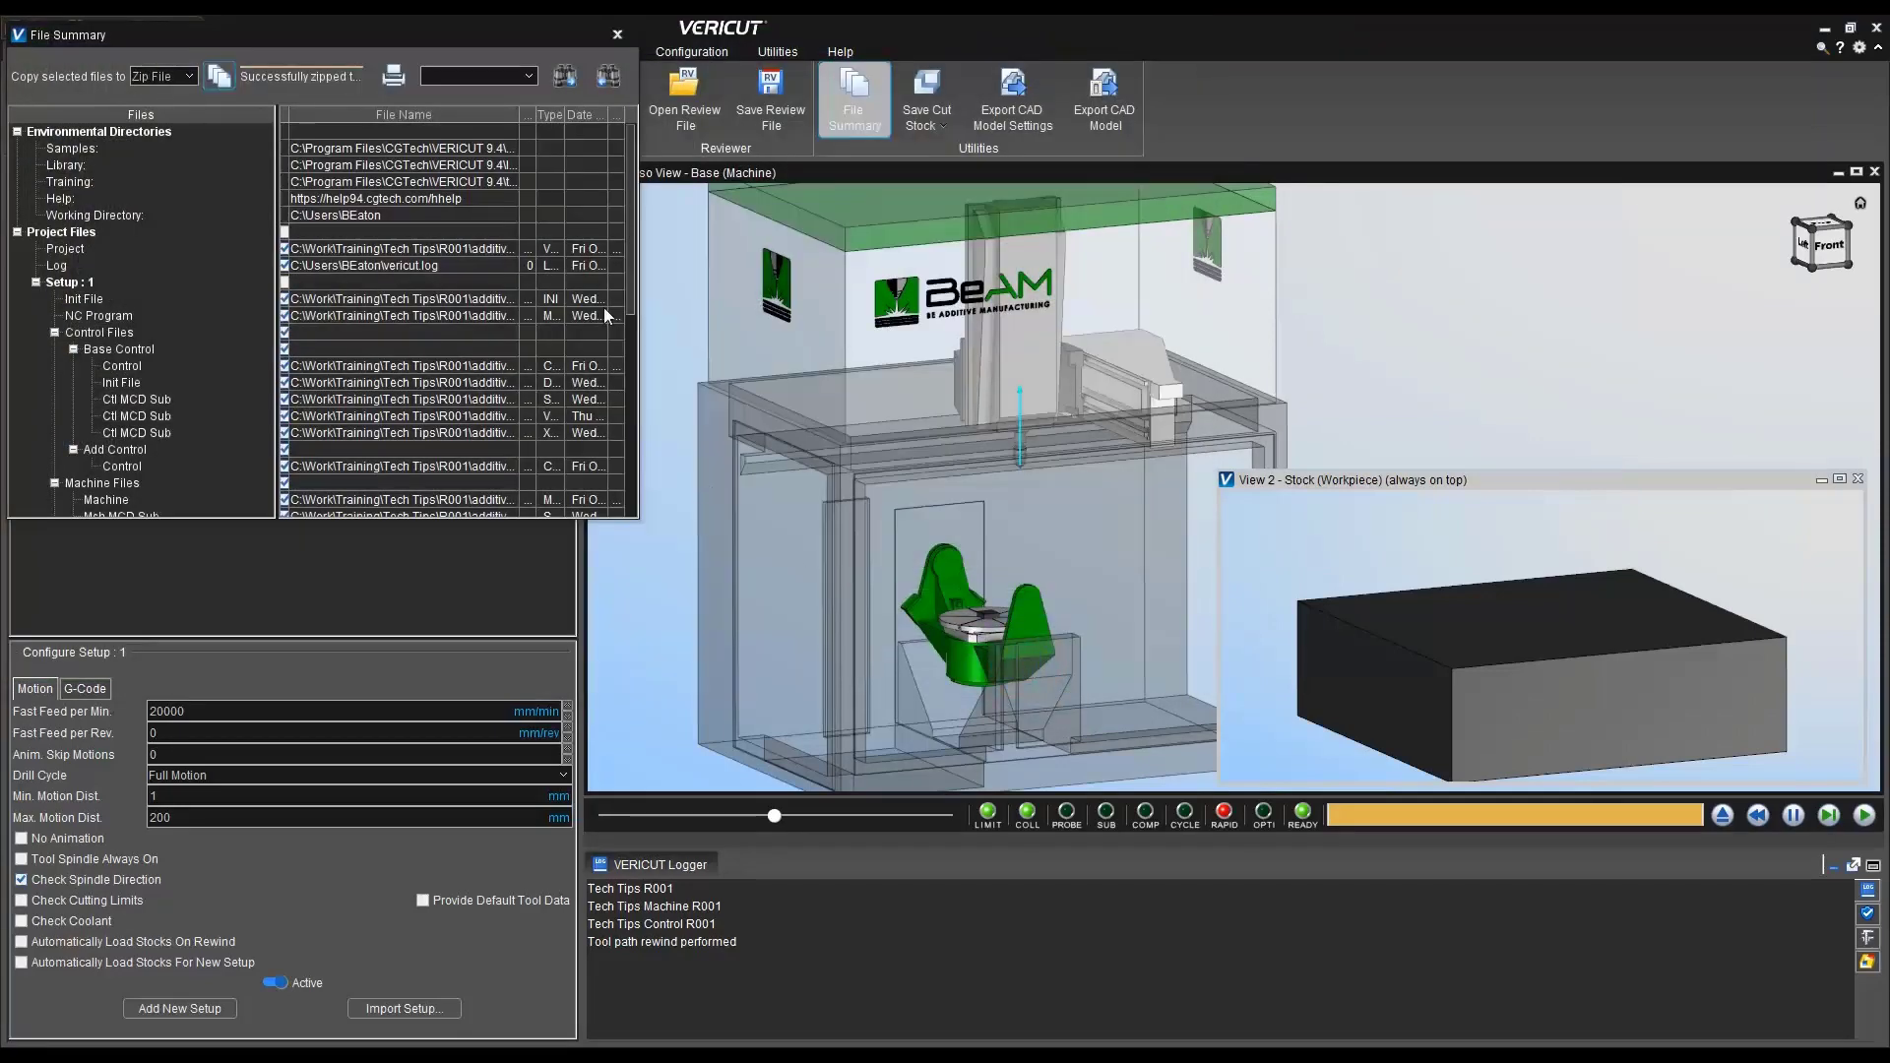
pyautogui.click(618, 35)
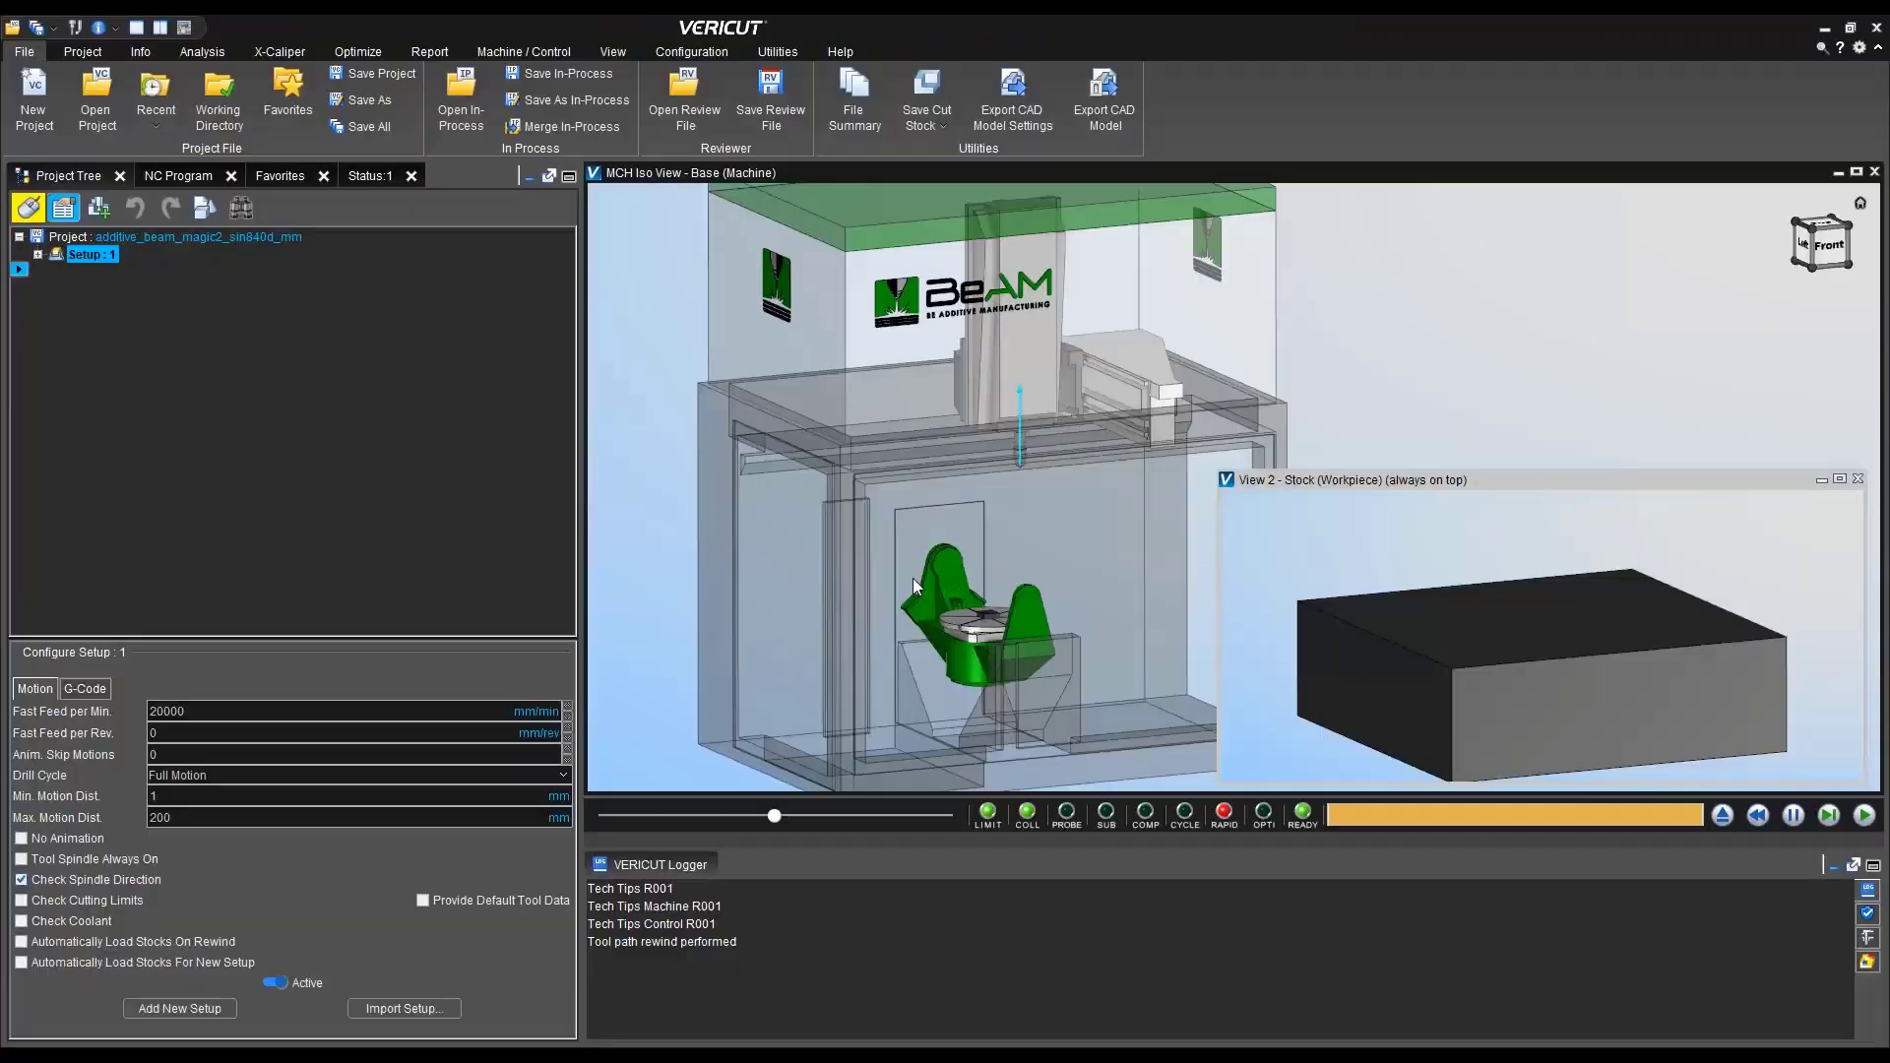